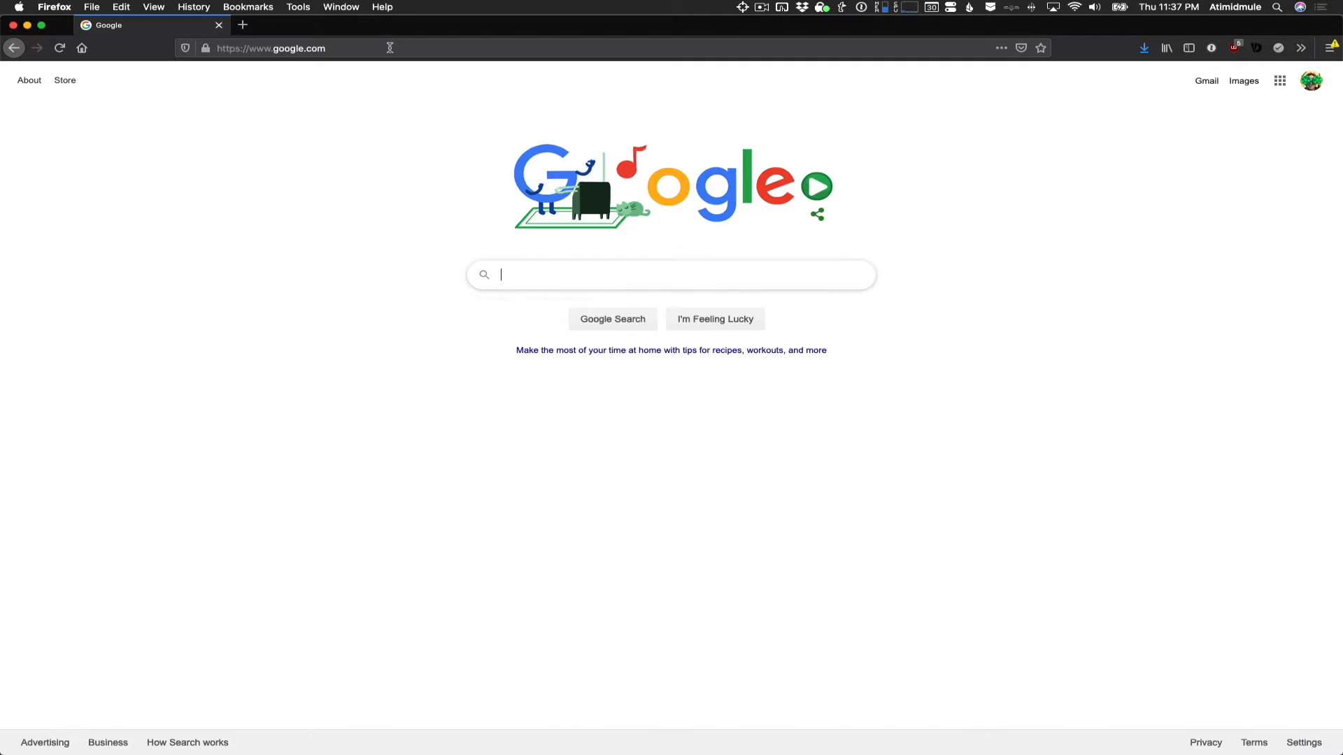
- Open the Sculpture Shop wiki at sculptureshop.pbworks.com
{"action": "left_click", "coordinate": [385, 48]}
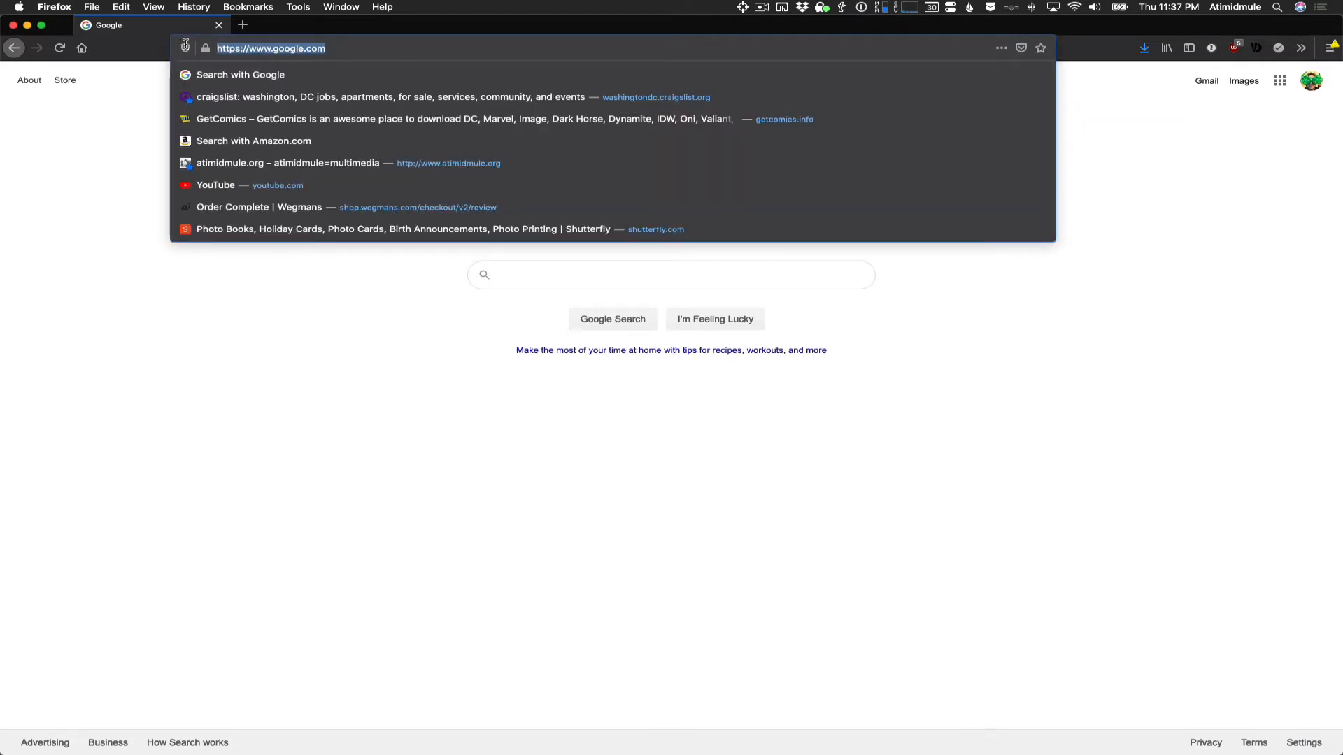
{"action": "type", "text": "sculptureshop.pbworks.com/"}
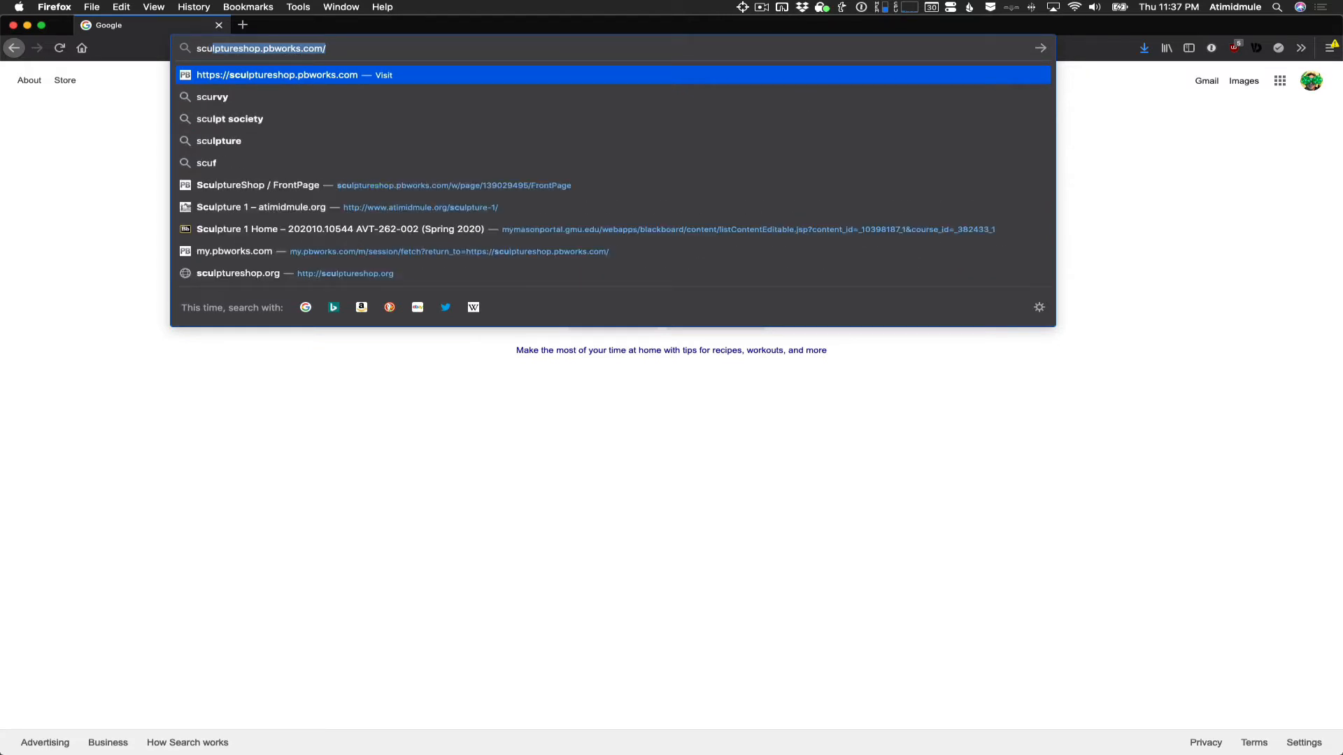
{"action": "key", "text": "Return"}
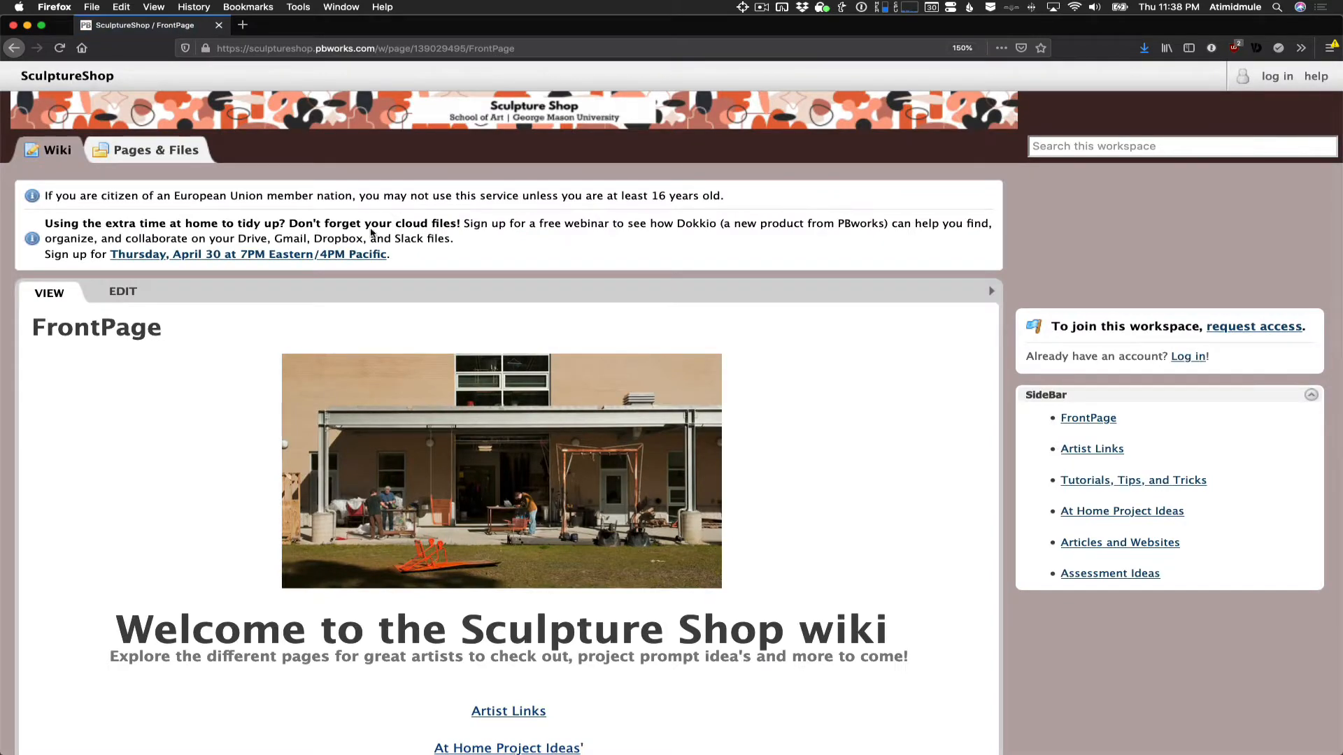
- Look over the wiki's front page, including its page links and the sculpture image below them
{"action": "scroll", "coordinate": [451, 369], "scroll_direction": "down", "scroll_amount": 3}
{"action": "scroll", "coordinate": [451, 368], "scroll_direction": "down", "scroll_amount": 2}
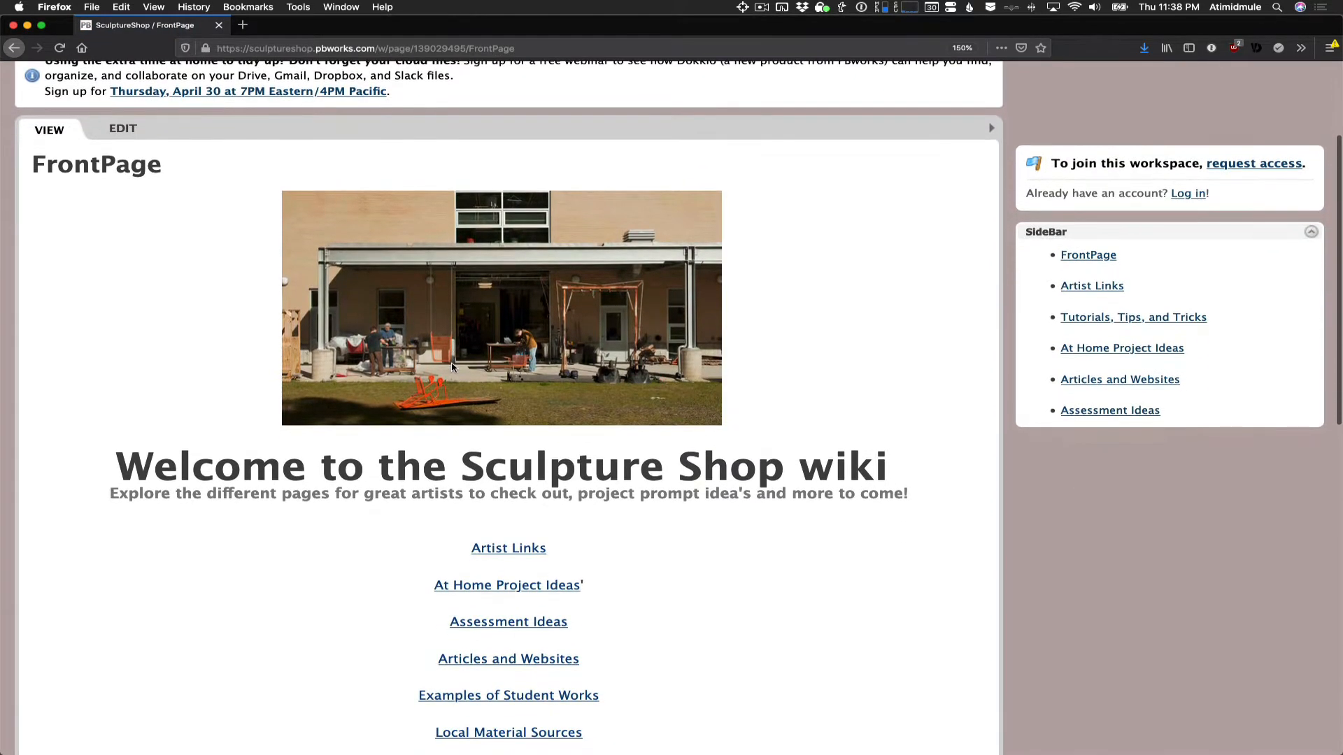
{"action": "scroll", "coordinate": [453, 368], "scroll_direction": "up", "scroll_amount": 2}
{"action": "scroll", "coordinate": [451, 368], "scroll_direction": "up", "scroll_amount": 3}
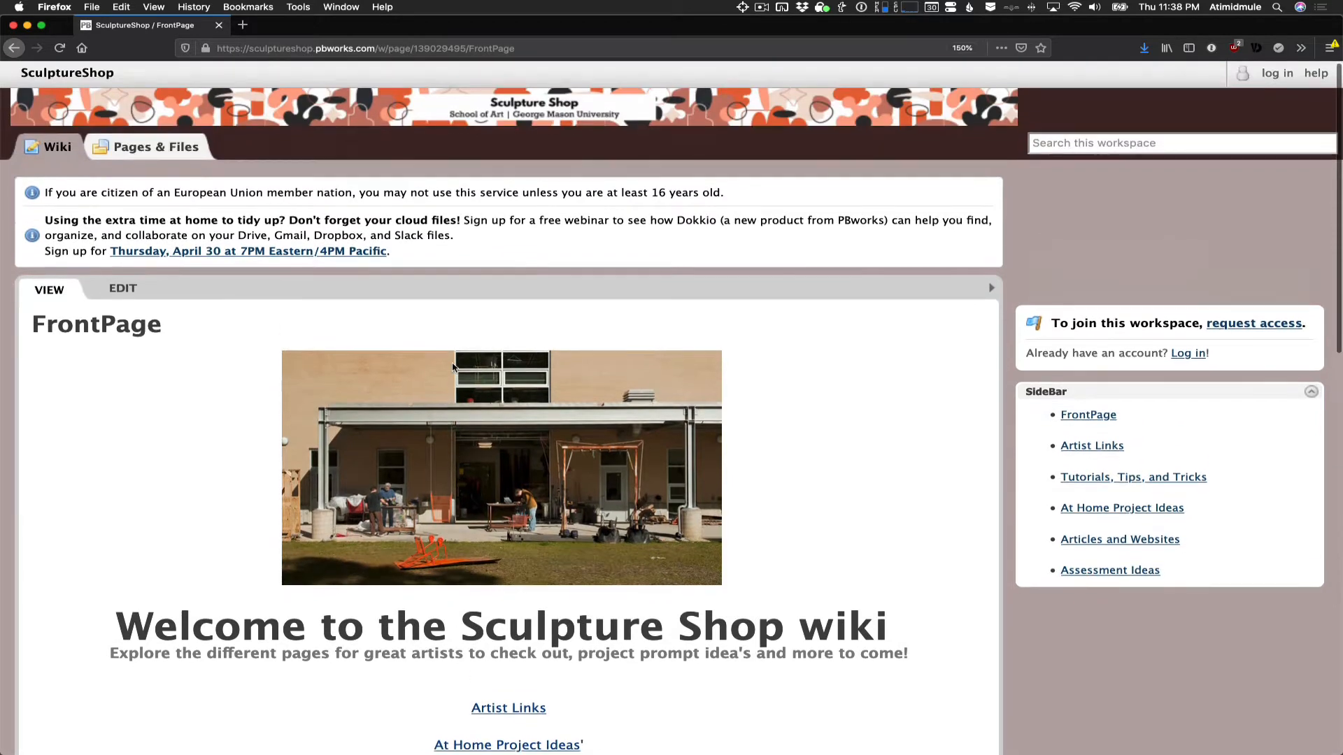
{"action": "scroll", "coordinate": [455, 366], "scroll_direction": "down", "scroll_amount": 6}
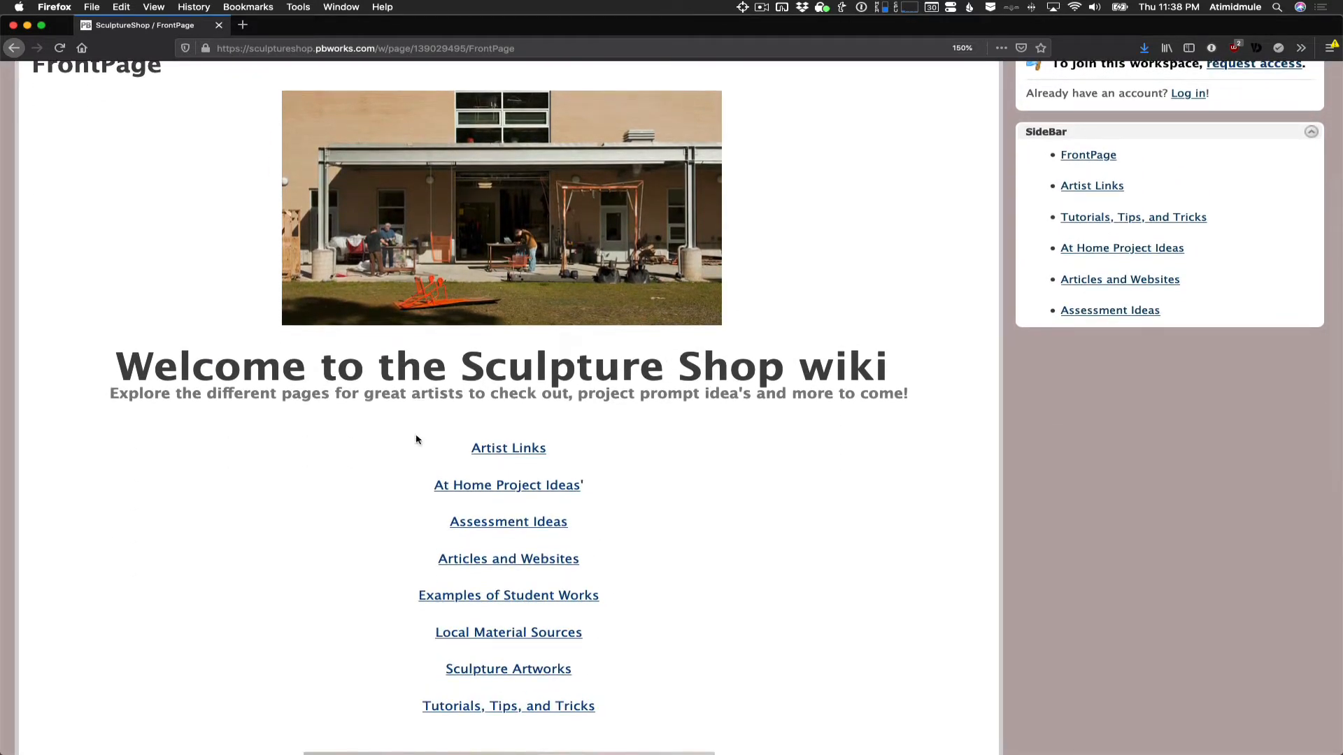
{"action": "key", "text": "F1"}
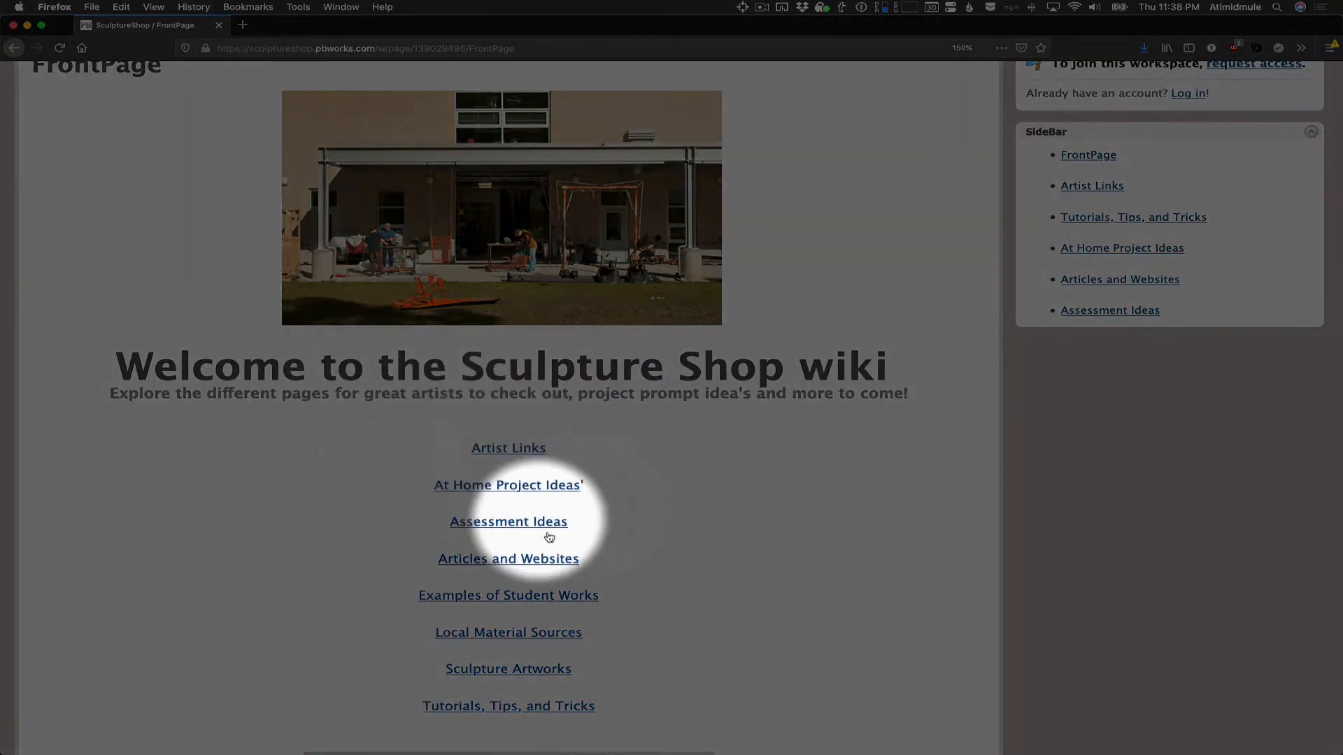
{"action": "scroll", "coordinate": [503, 672], "scroll_direction": "down", "scroll_amount": 8}
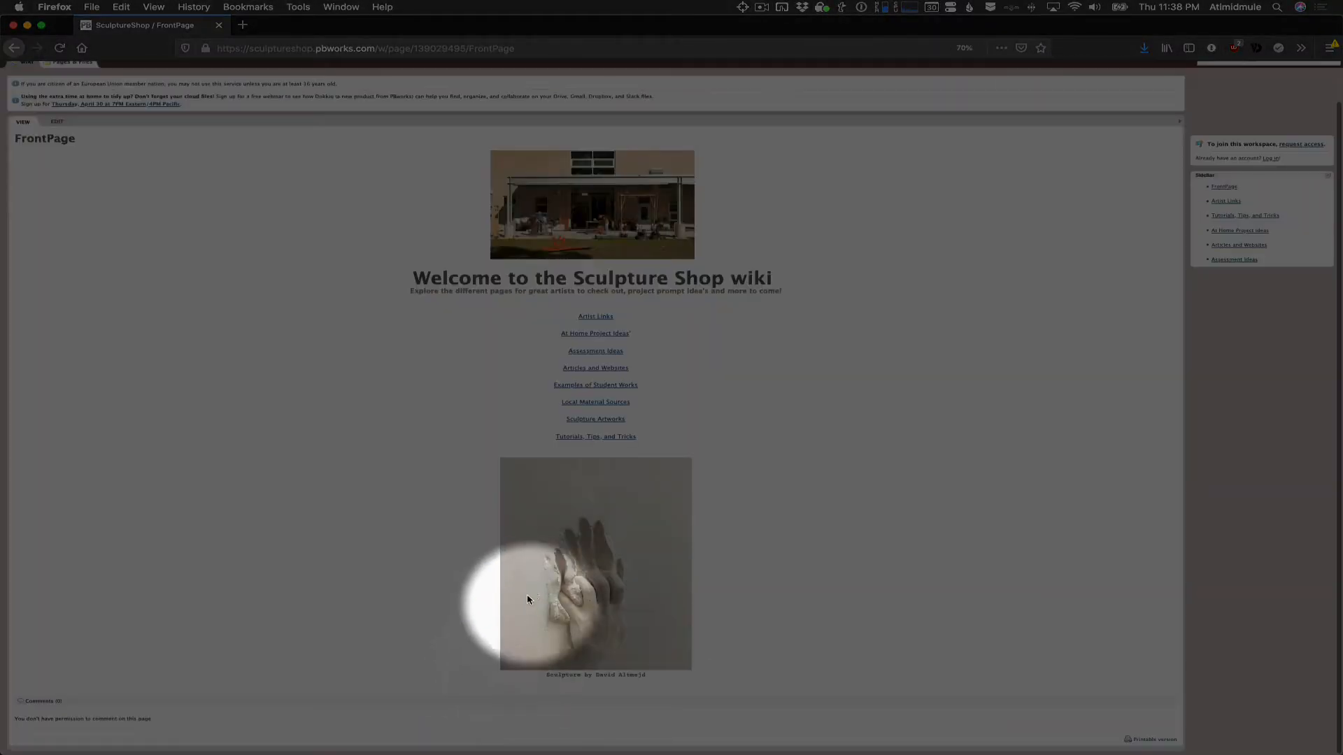
{"action": "key", "text": "F1"}
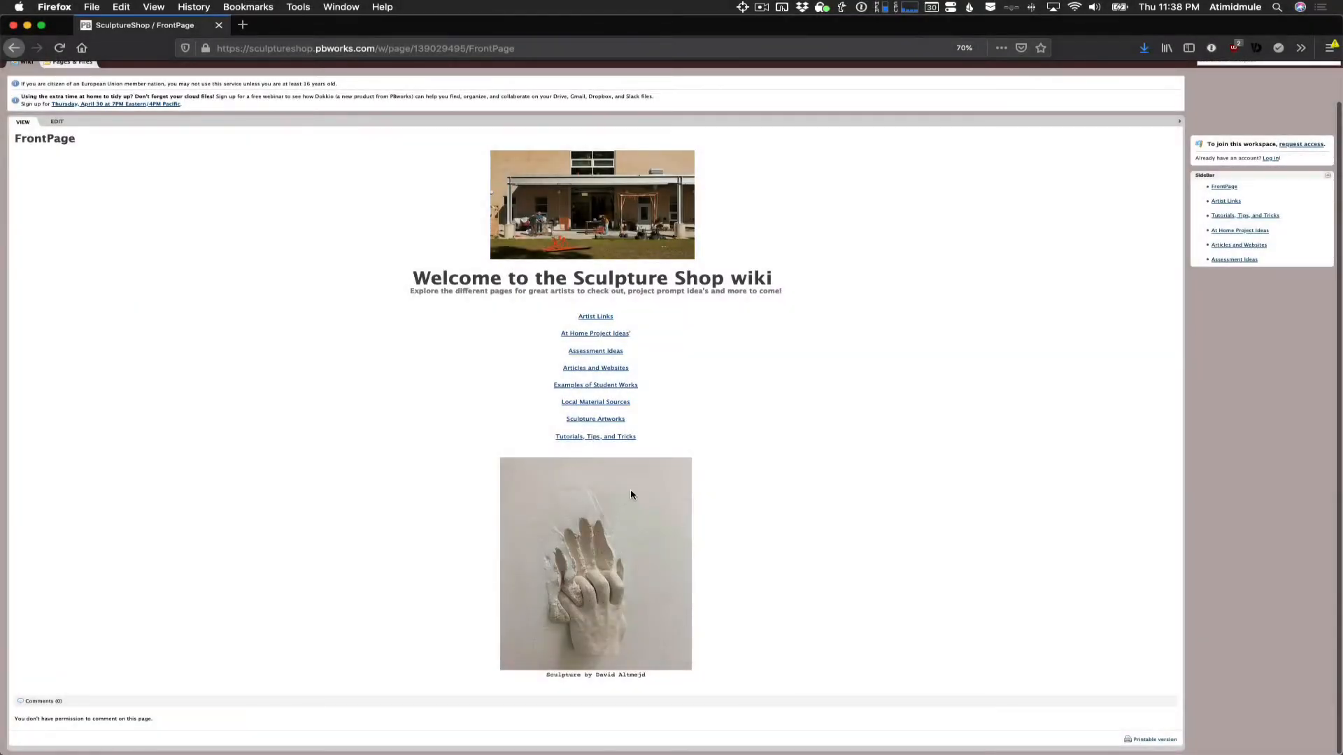
{"action": "key", "text": "F1"}
{"action": "scroll", "coordinate": [631, 496], "scroll_direction": "up", "scroll_amount": 5}
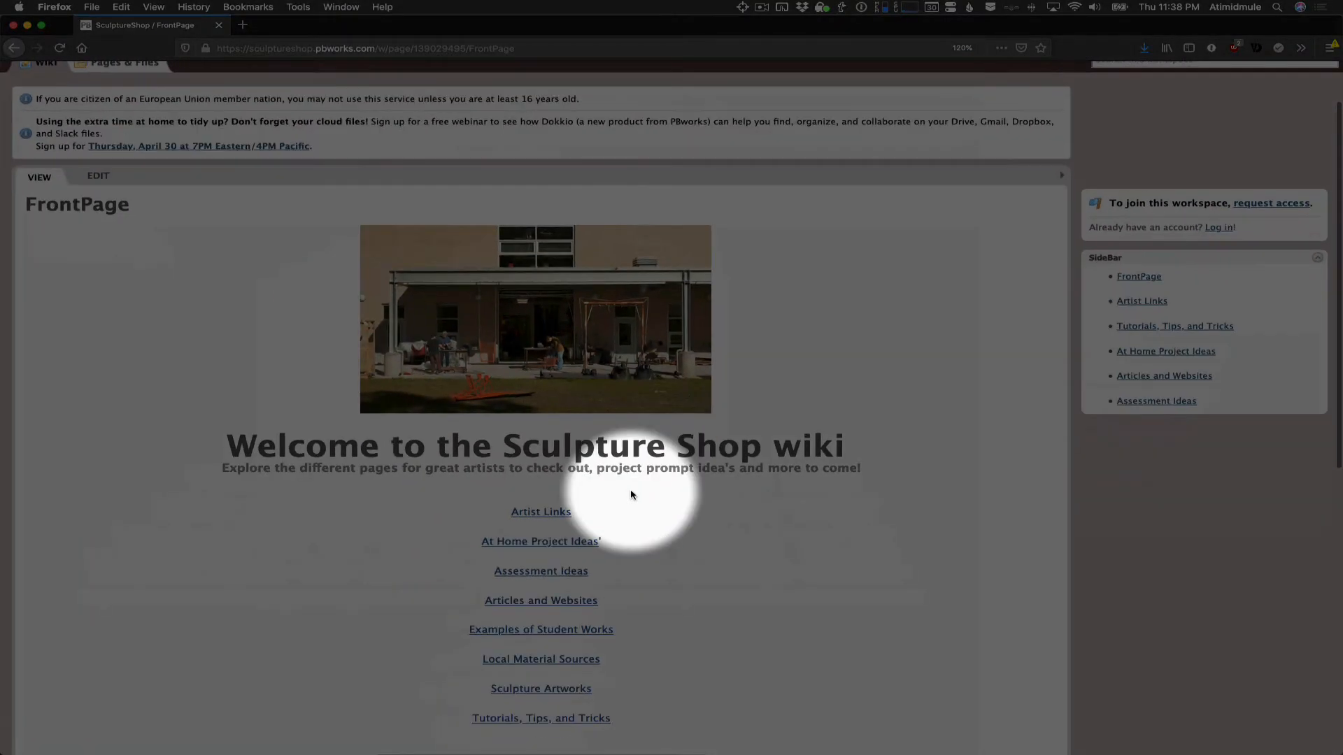
{"action": "key", "text": "F1"}
{"action": "scroll", "coordinate": [570, 549], "scroll_direction": "down", "scroll_amount": 3}
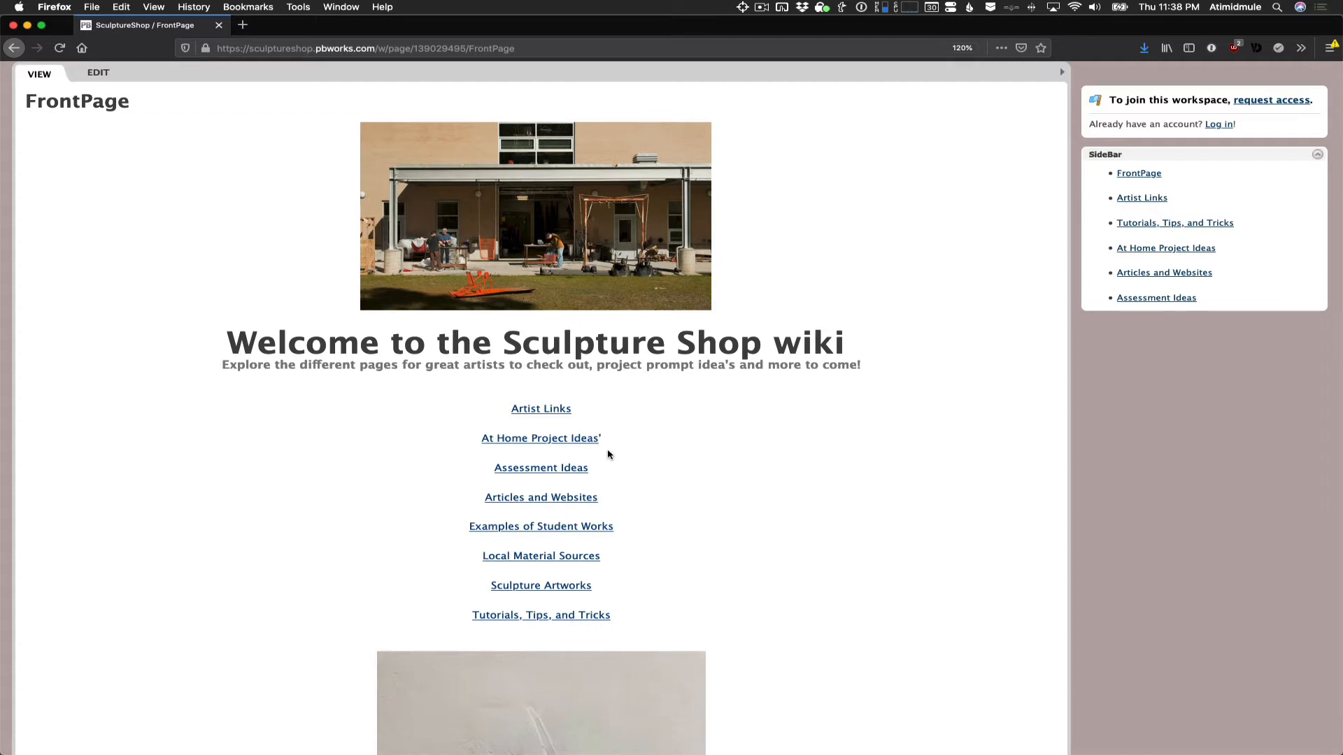
- Log in to the SculptureShop workspace with the account e-mail and password
{"action": "scroll", "coordinate": [608, 456], "scroll_direction": "up", "scroll_amount": 3}
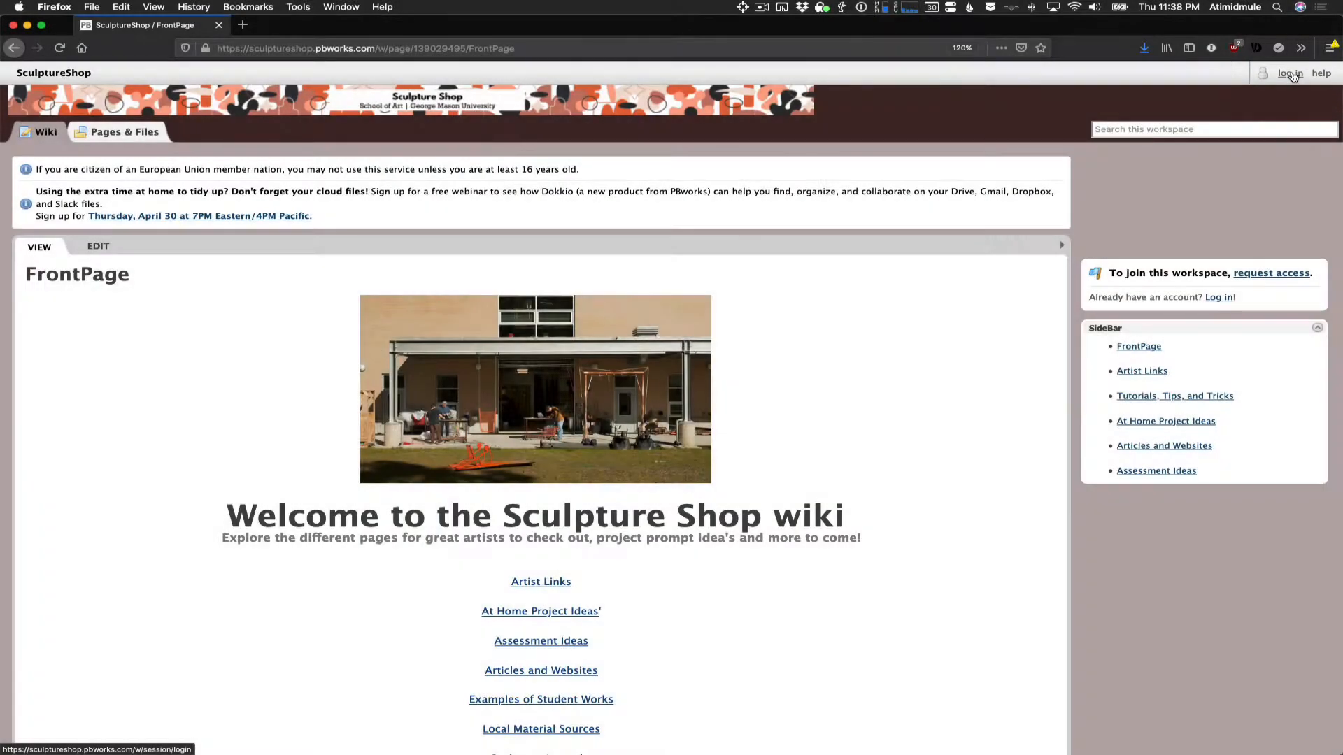
{"action": "left_click", "coordinate": [1291, 74]}
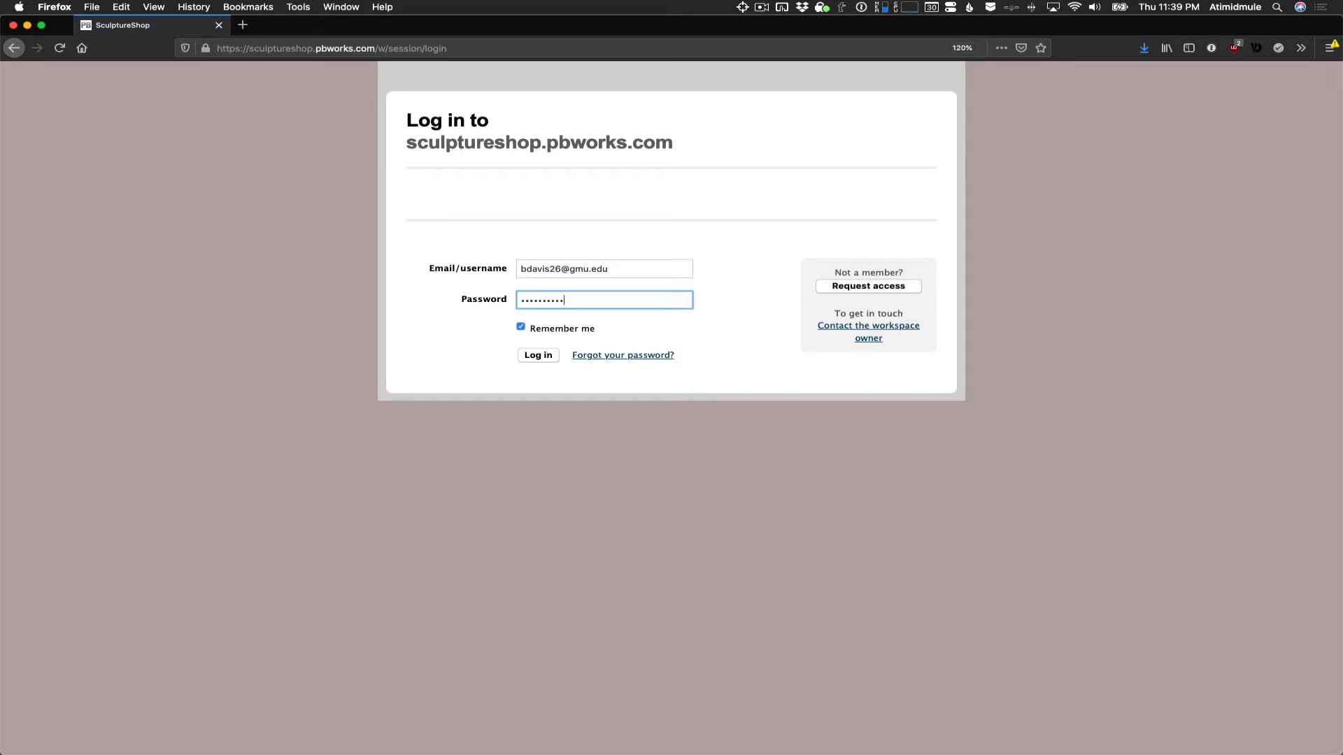
{"action": "left_click", "coordinate": [534, 355]}
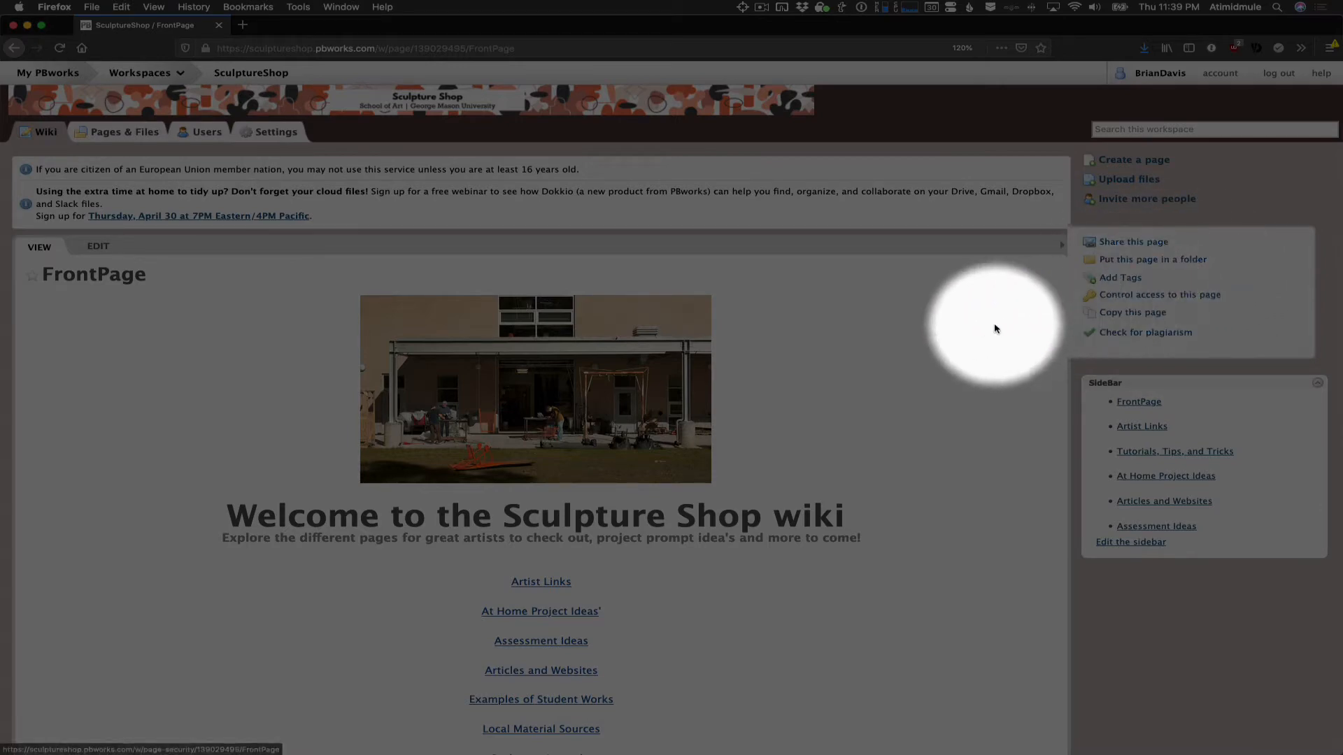
- Start a new wiki page and name it "How To Use the Wiki"
{"action": "scroll", "coordinate": [973, 335], "scroll_direction": "down", "scroll_amount": 5}
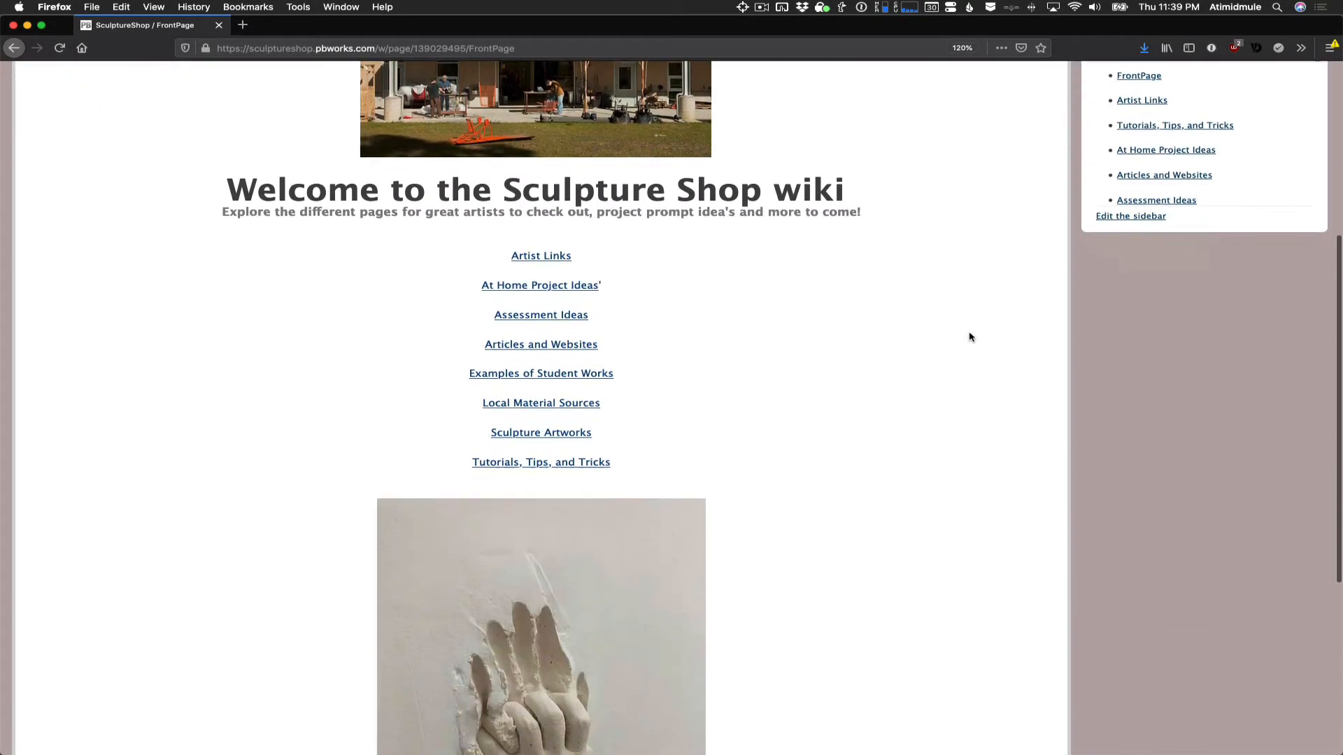
{"action": "scroll", "coordinate": [970, 337], "scroll_direction": "down", "scroll_amount": 5}
{"action": "scroll", "coordinate": [969, 337], "scroll_direction": "up", "scroll_amount": 10}
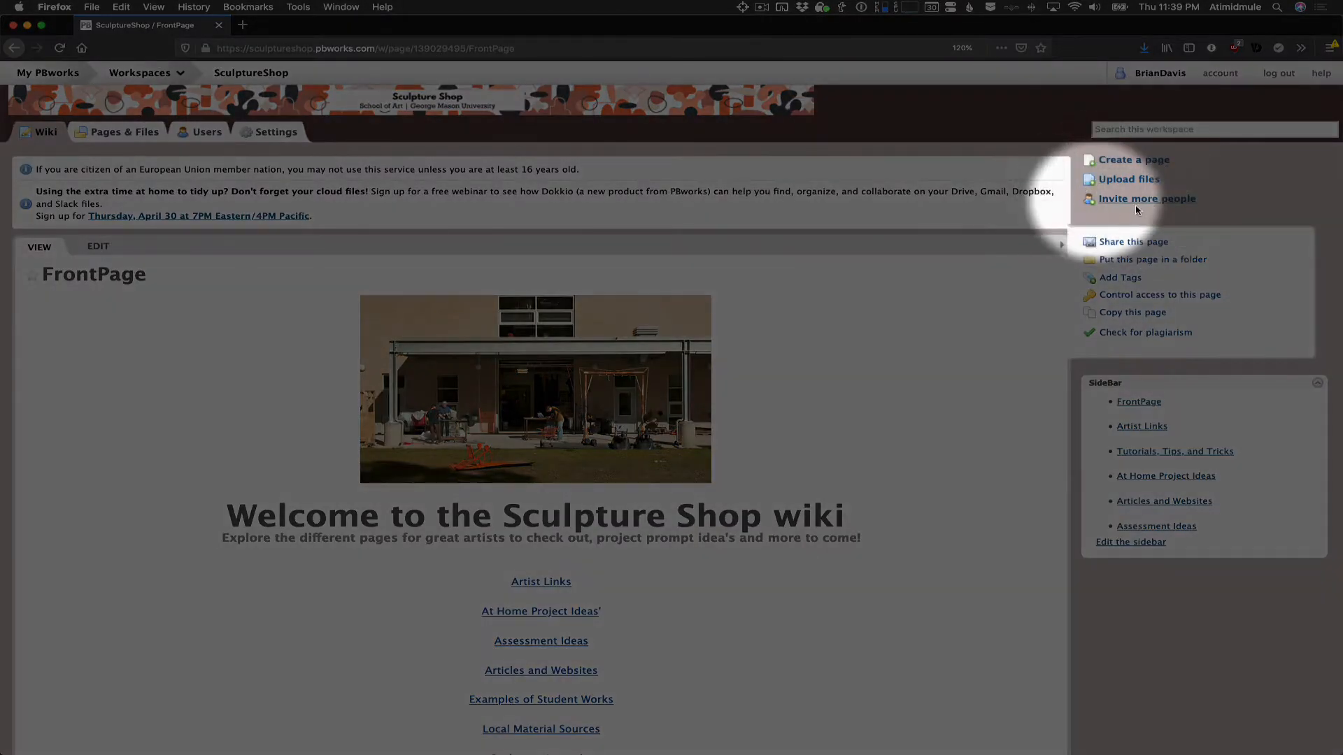
{"action": "left_click", "coordinate": [1132, 164]}
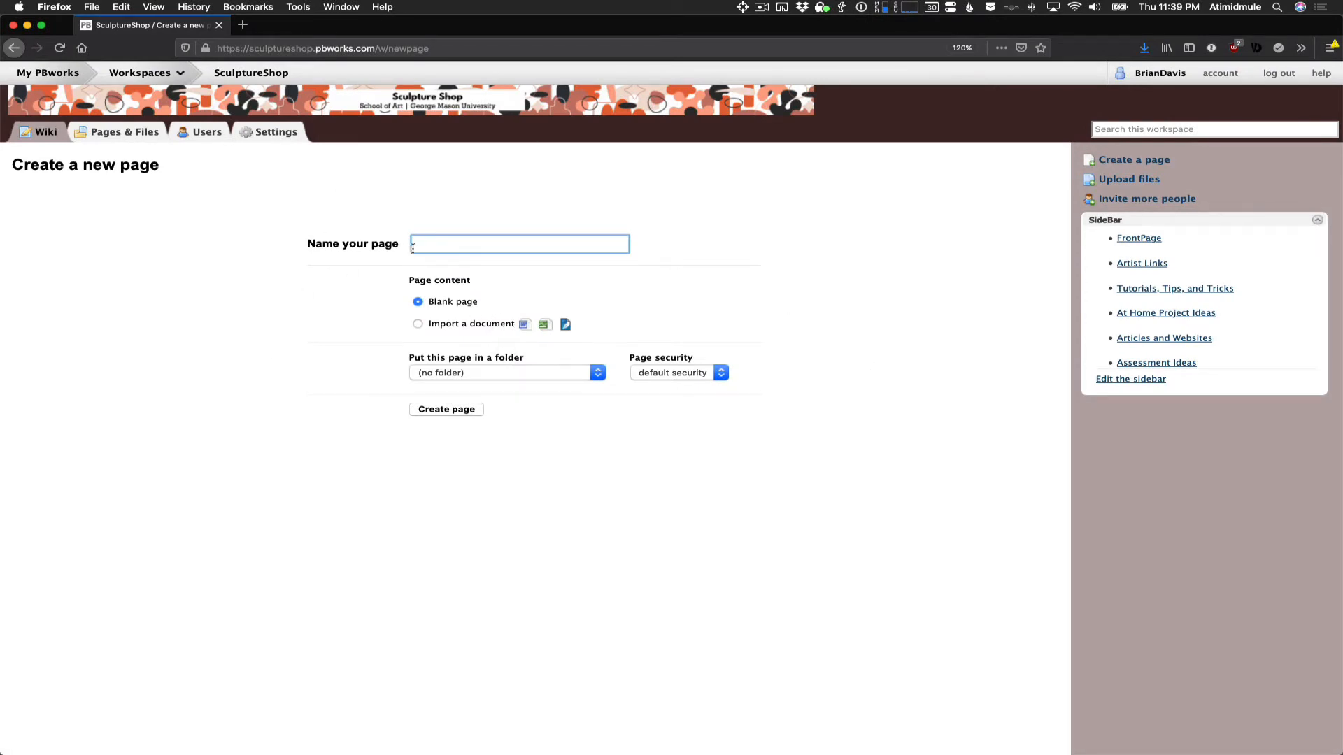
{"action": "left_click", "coordinate": [436, 244]}
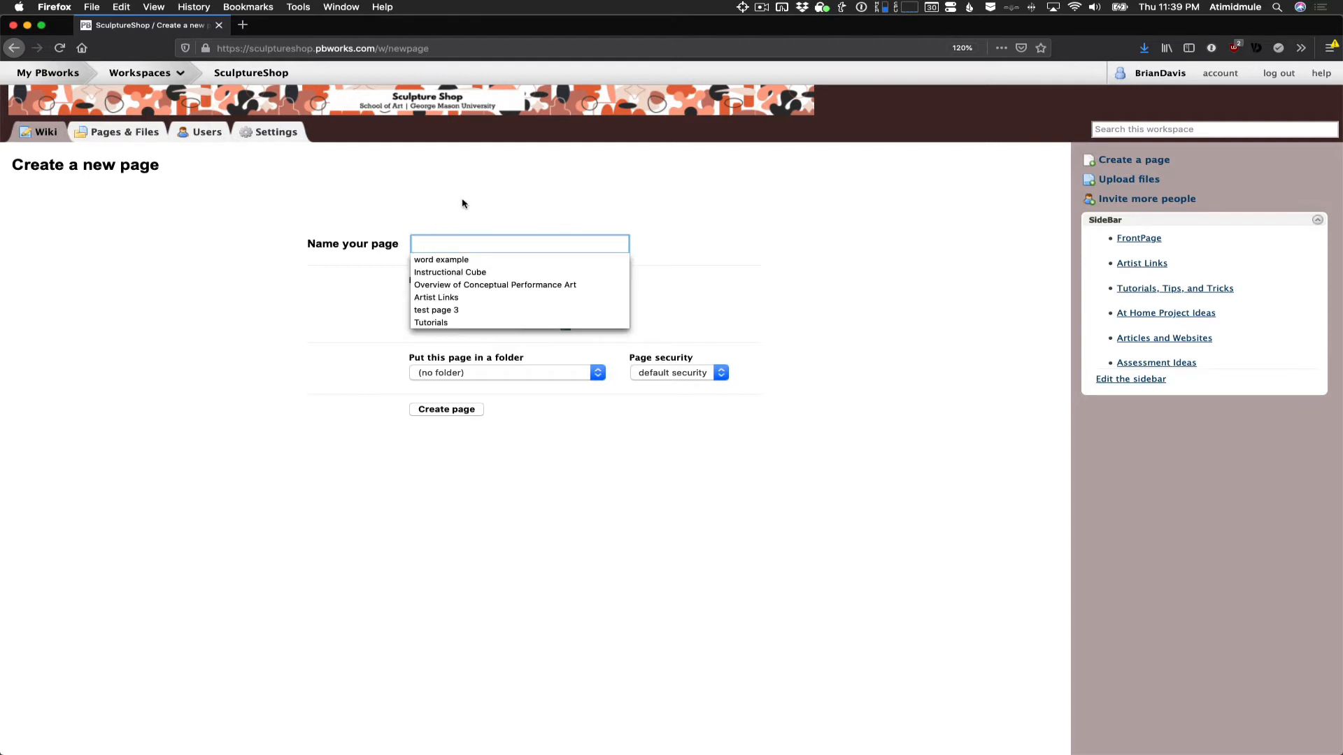
{"action": "type", "text": "How"}
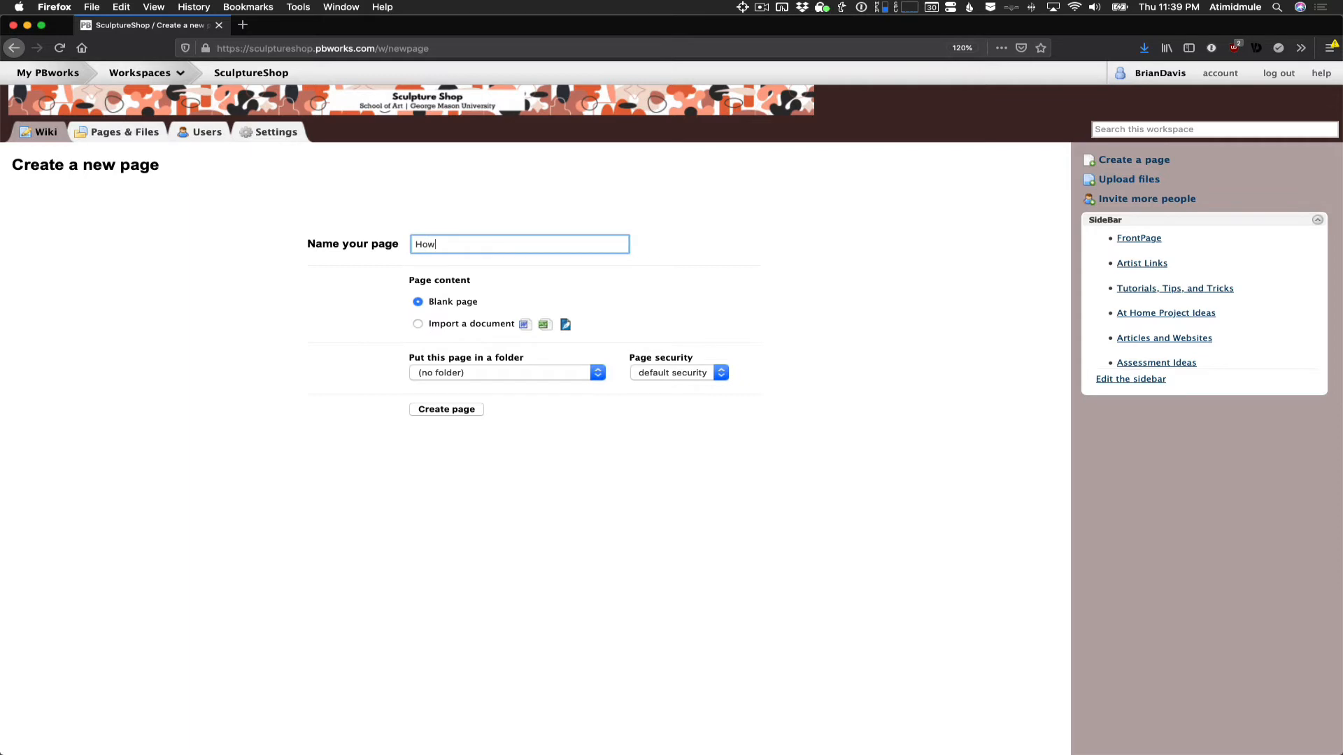
{"action": "type", "text": " T"}
{"action": "type", "text": "o Use the Wiki"}
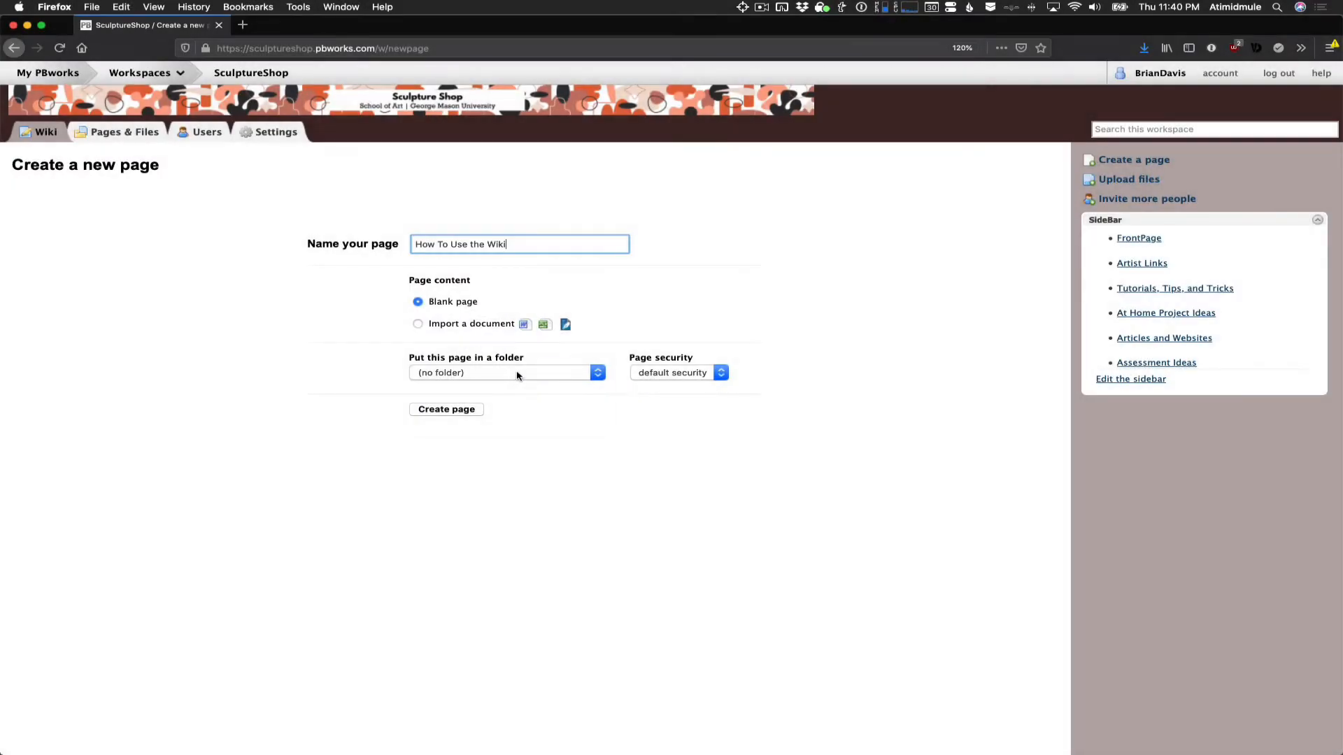
- Put the new page in the "tutorials, tips and tricks" folder with default security and create it
{"action": "left_click", "coordinate": [516, 375]}
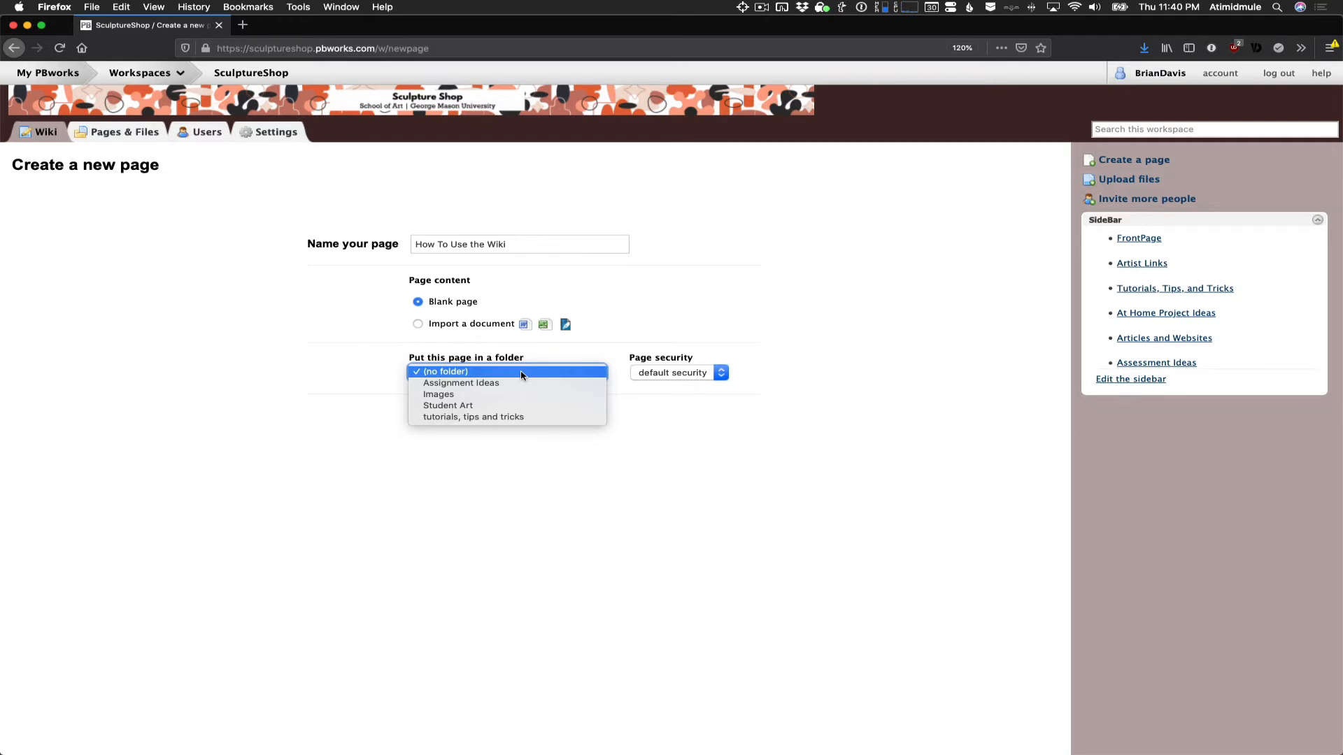
{"action": "left_click", "coordinate": [519, 418]}
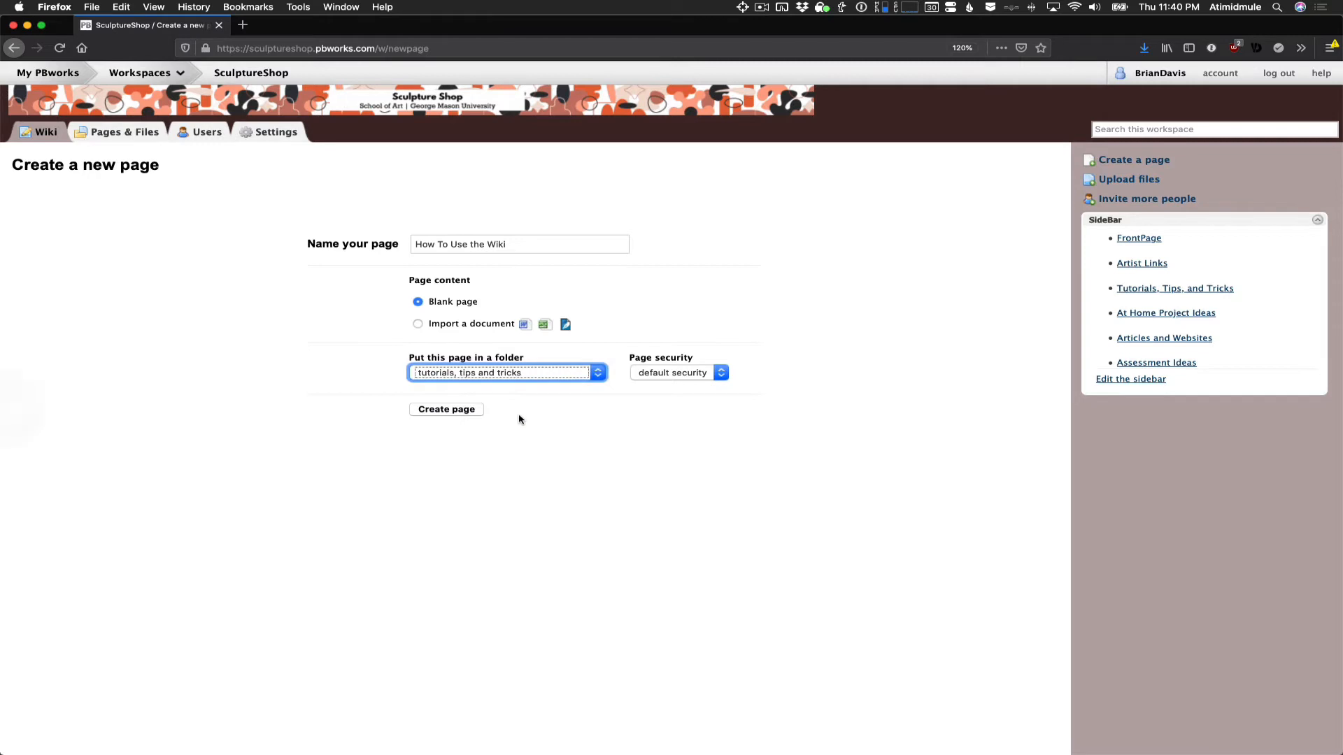
{"action": "scroll", "coordinate": [457, 411], "scroll_direction": "down", "scroll_amount": 1}
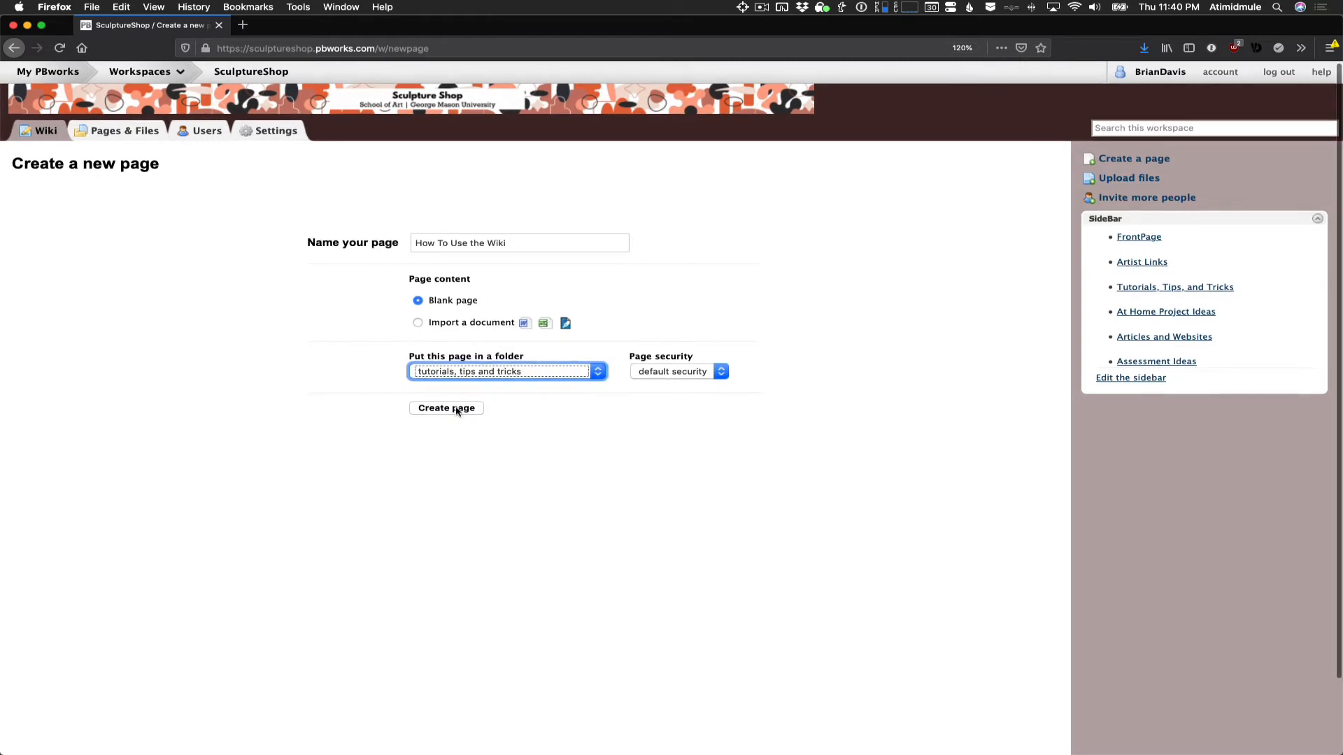
{"action": "left_click", "coordinate": [664, 373]}
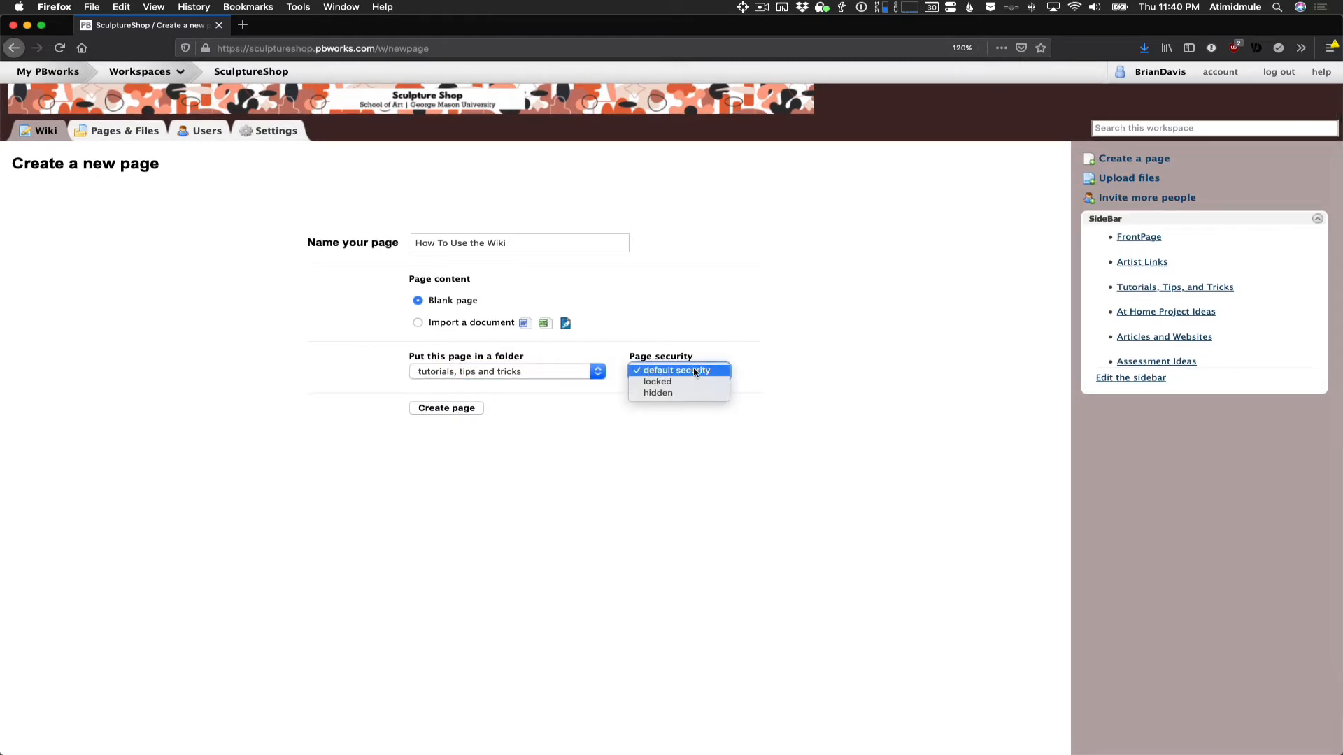
{"action": "left_click", "coordinate": [691, 373]}
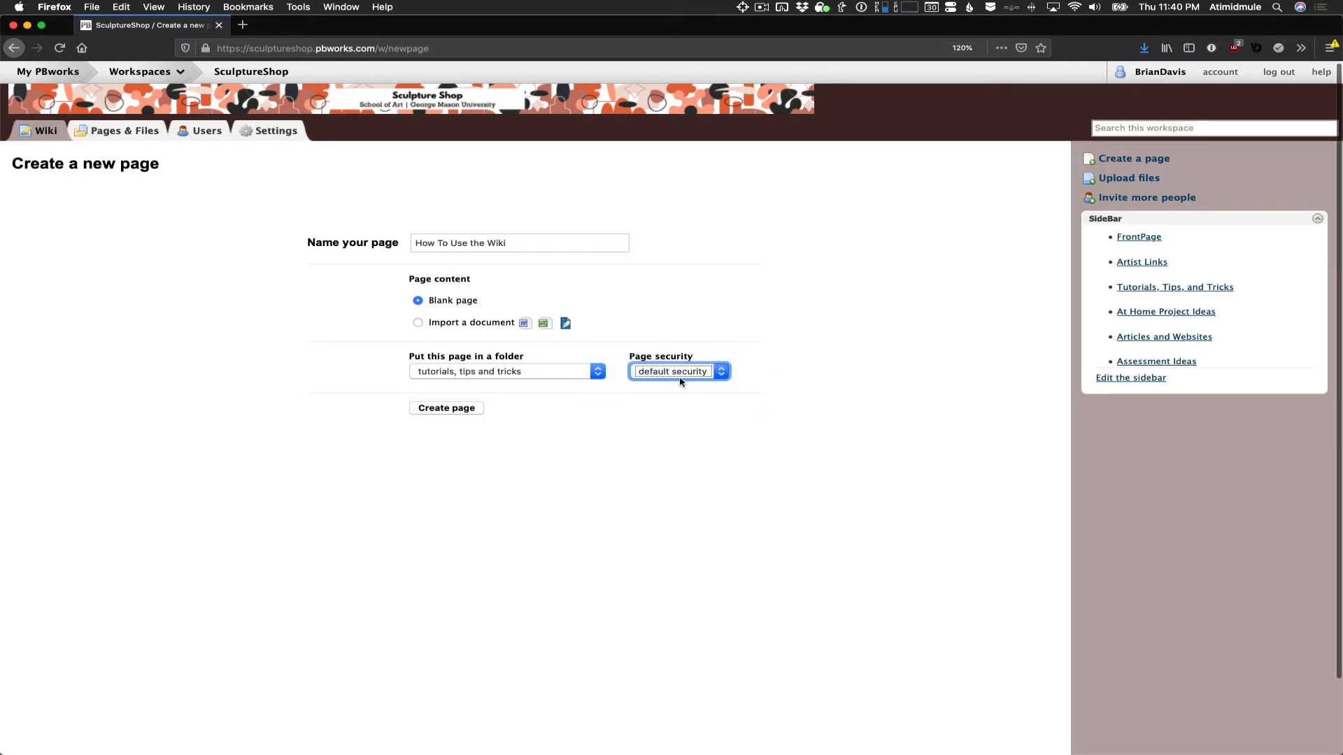
{"action": "left_click", "coordinate": [453, 409]}
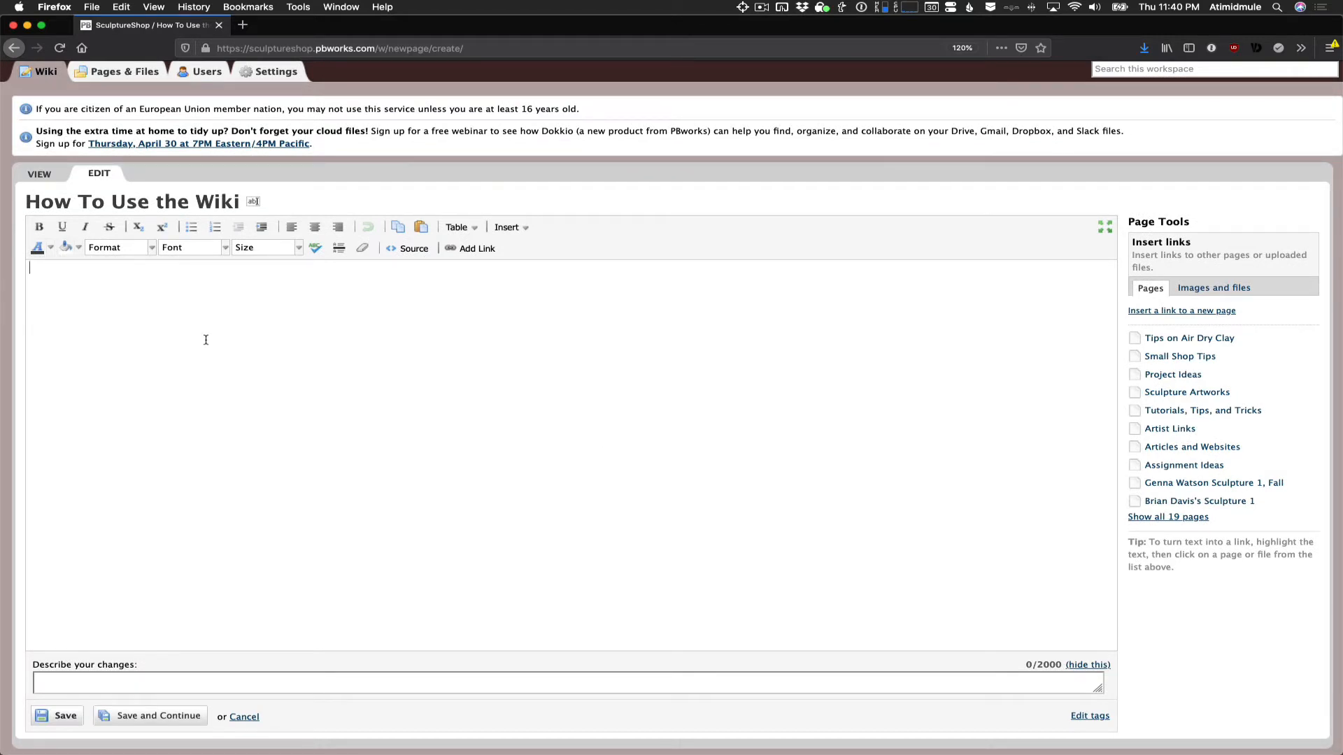
- Write "How to use the wiki" as the first line of the page body and start a new line below it
{"action": "type", "text": "How to use the wiki"}
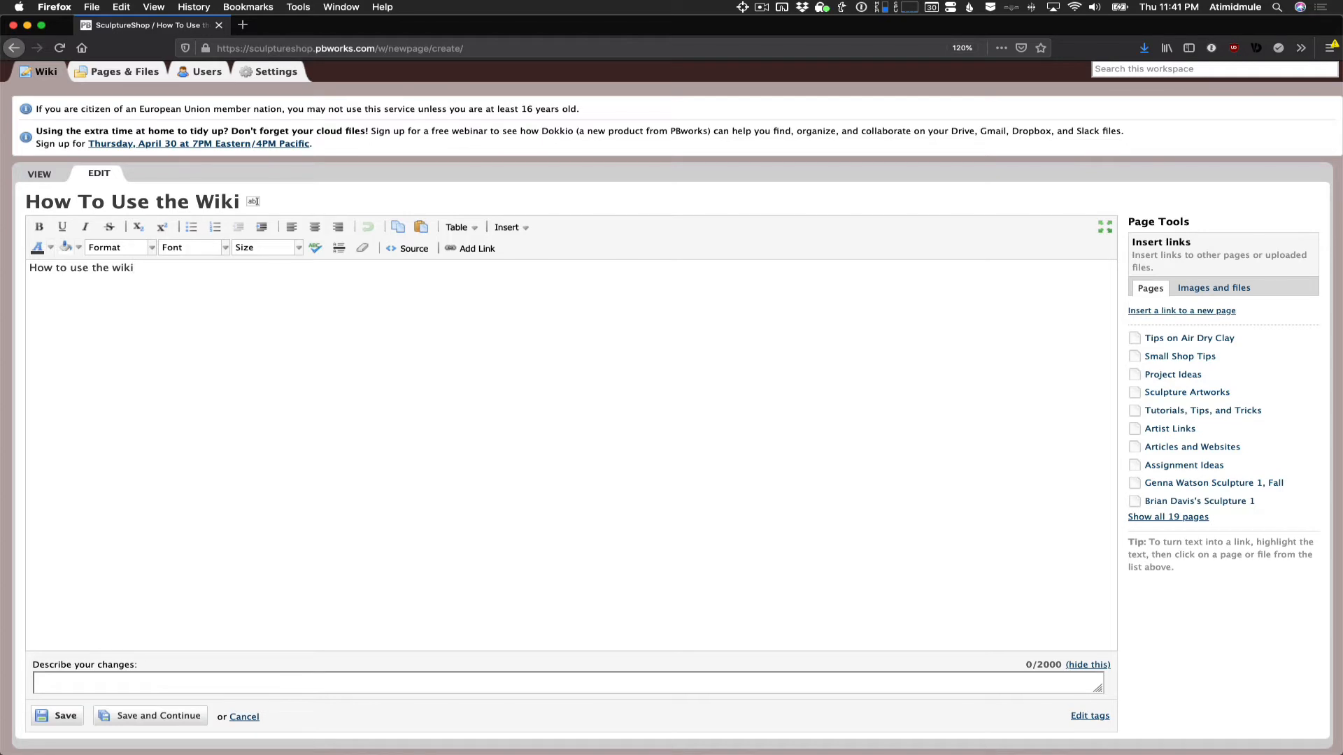
{"action": "key", "text": "Return"}
{"action": "left_click", "coordinate": [527, 230]}
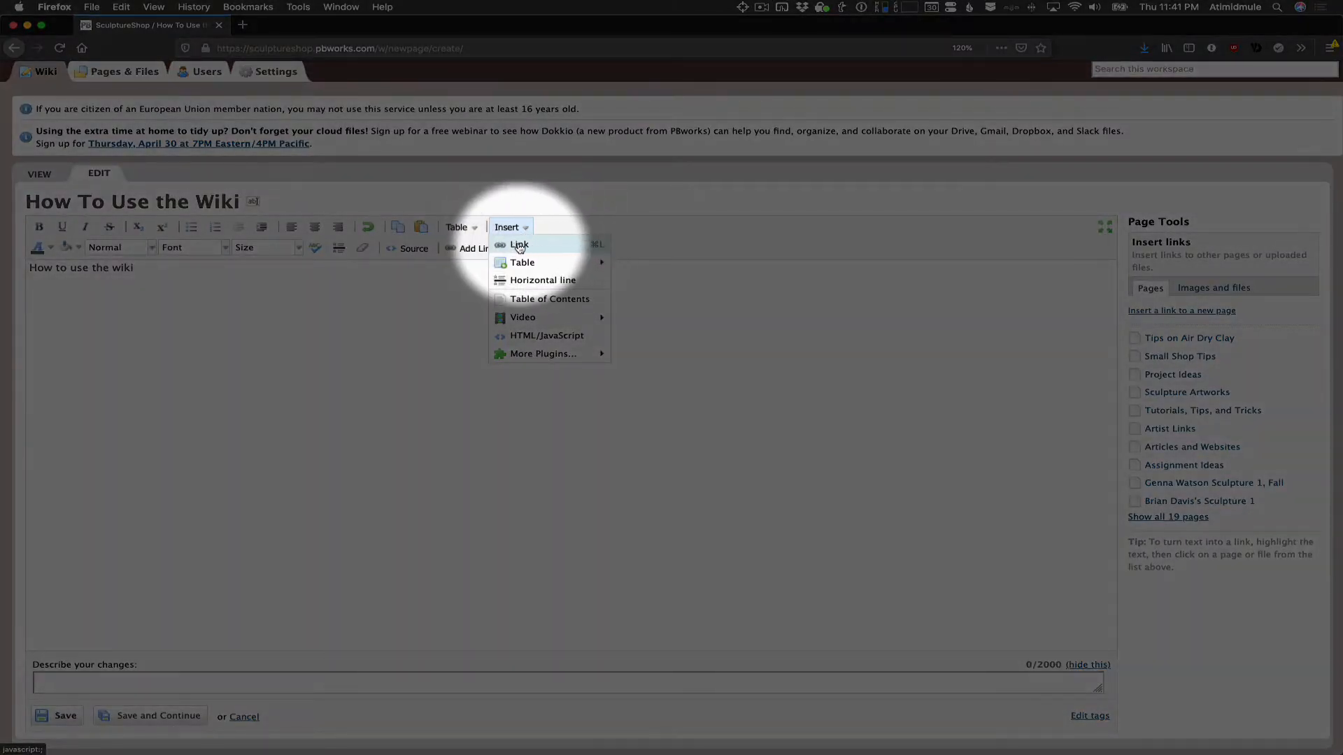
{"action": "mouse_move", "coordinate": [530, 320]}
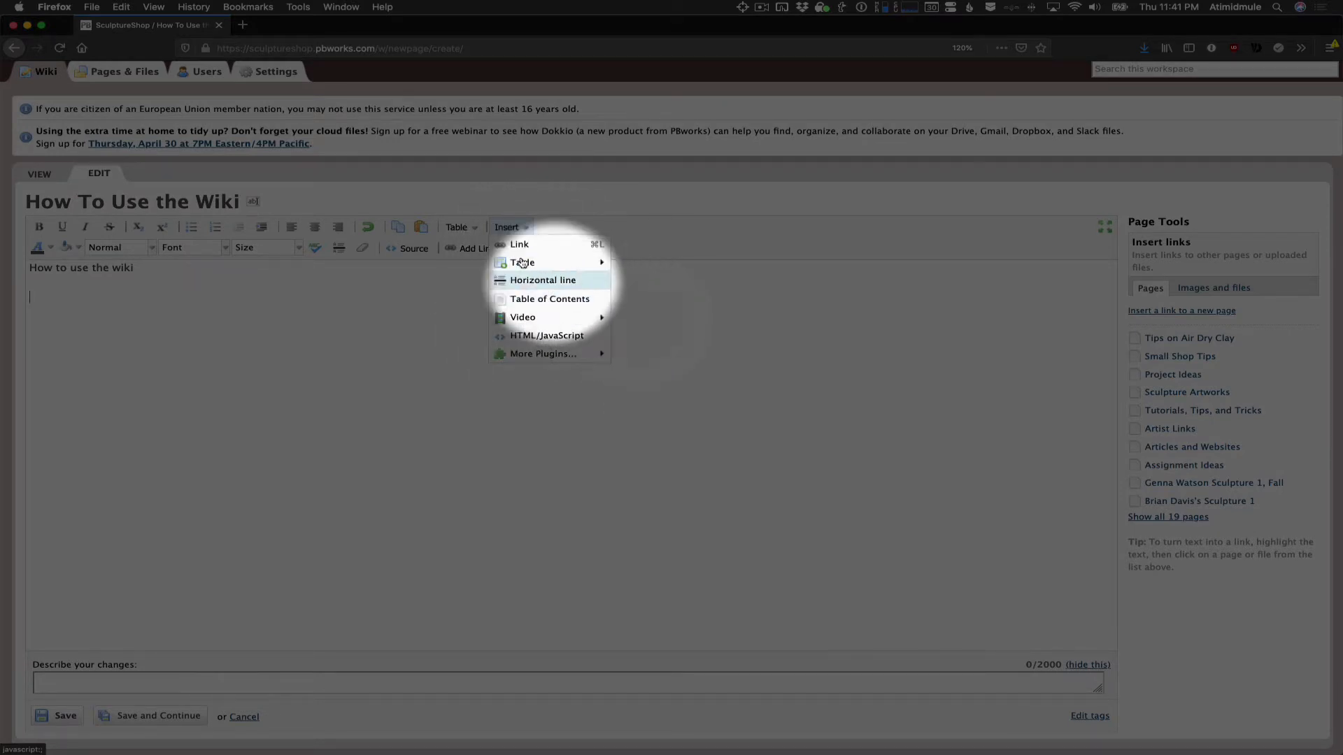
{"action": "left_click", "coordinate": [512, 227]}
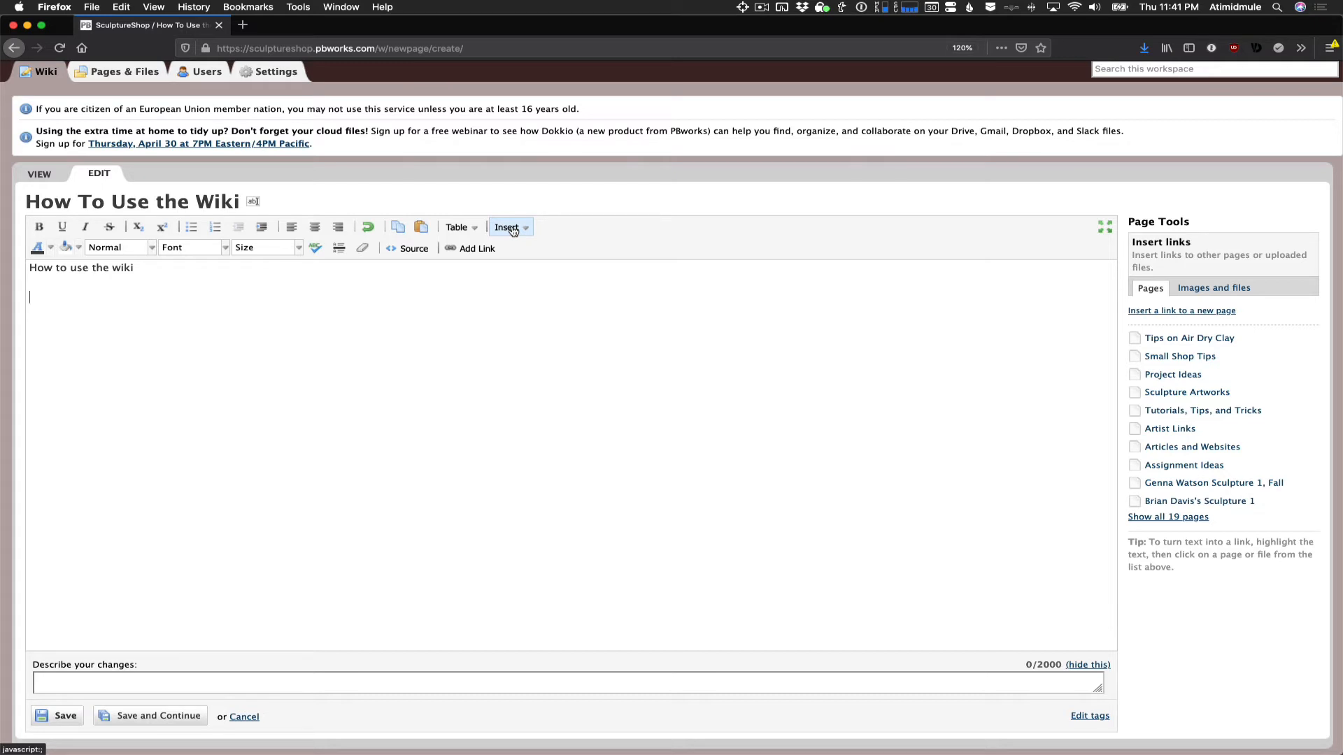
{"action": "key", "text": "Return"}
{"action": "key", "text": "Return"}
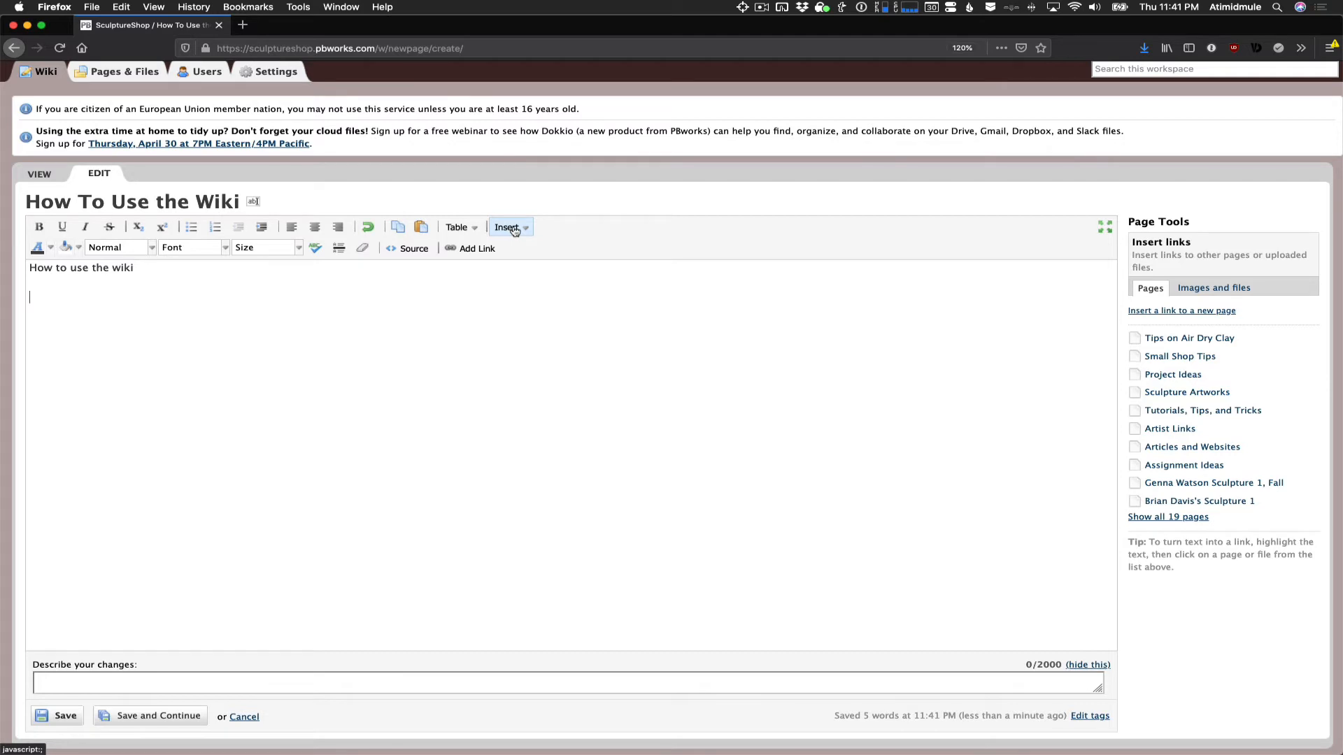
- Open YouTube in a new browser tab, open the recommended "3018 CNC - Major upgrades" video and pause it
{"action": "left_click", "coordinate": [244, 26]}
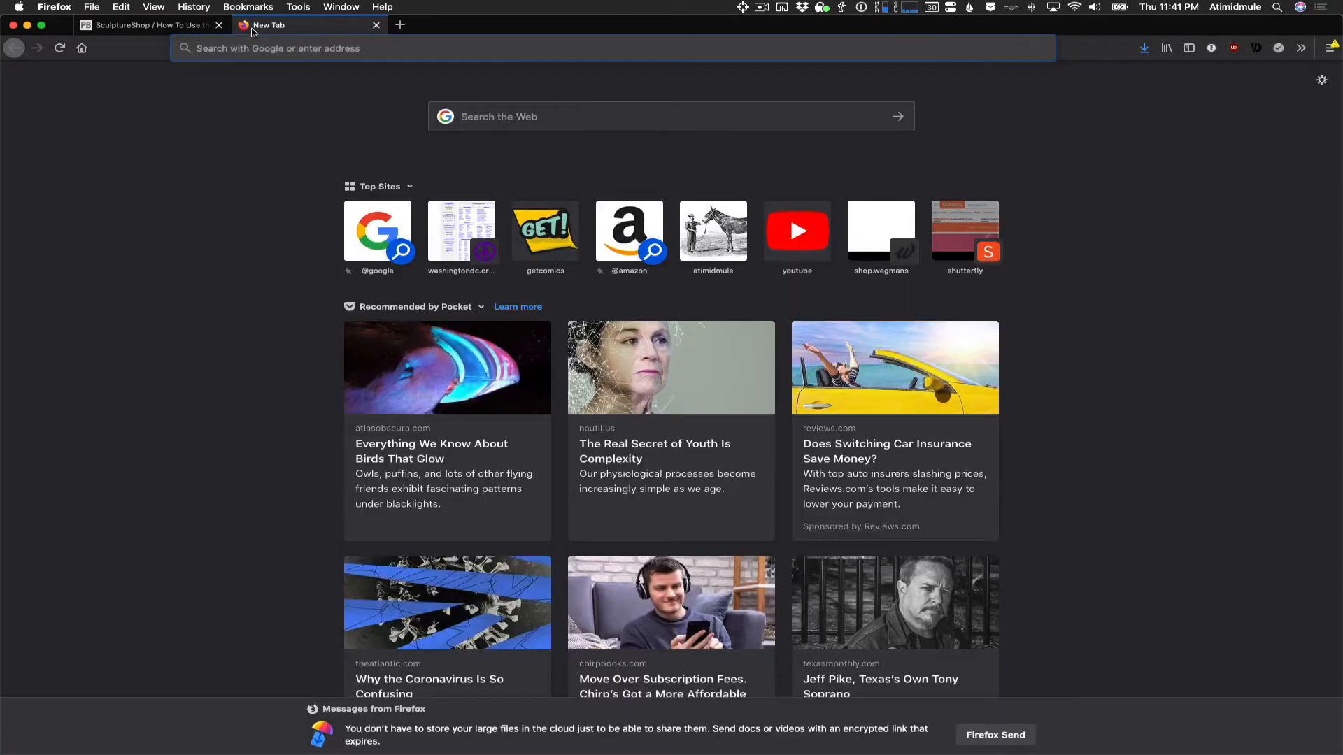
{"action": "left_click", "coordinate": [799, 229]}
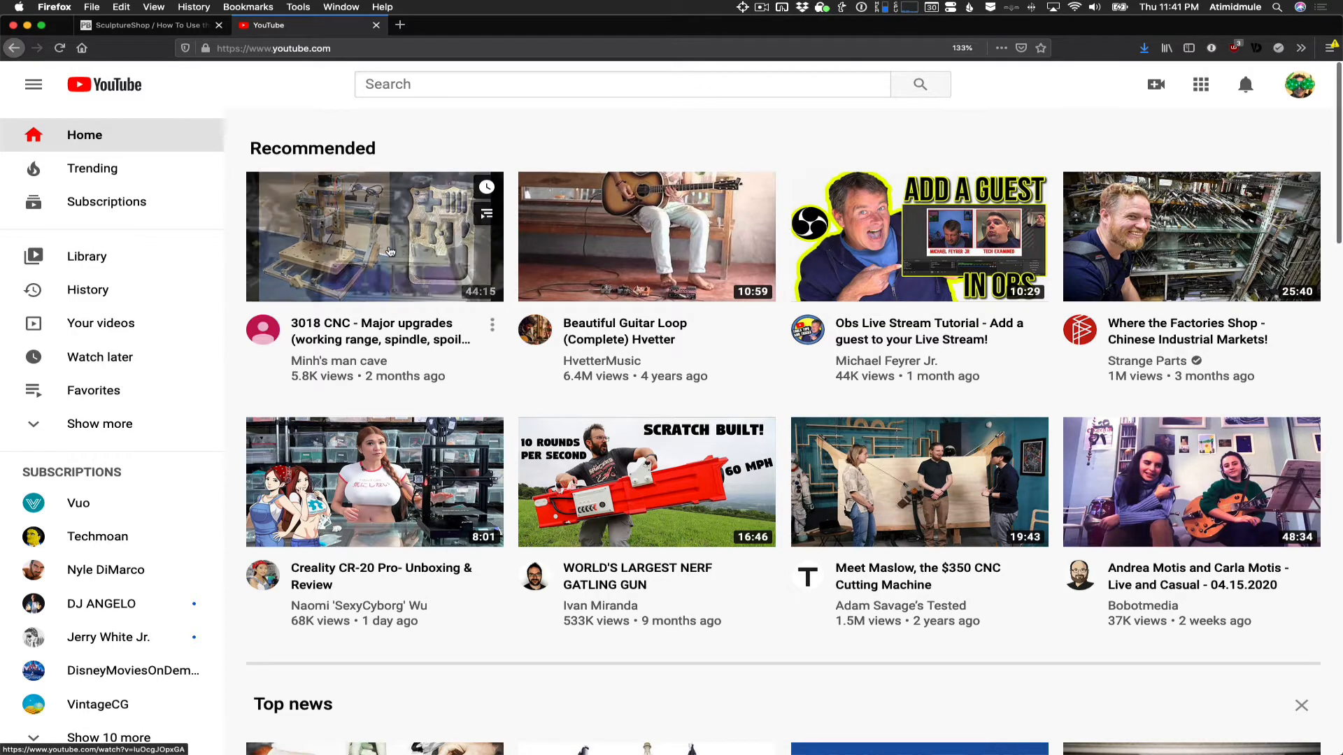
{"action": "left_click", "coordinate": [389, 252]}
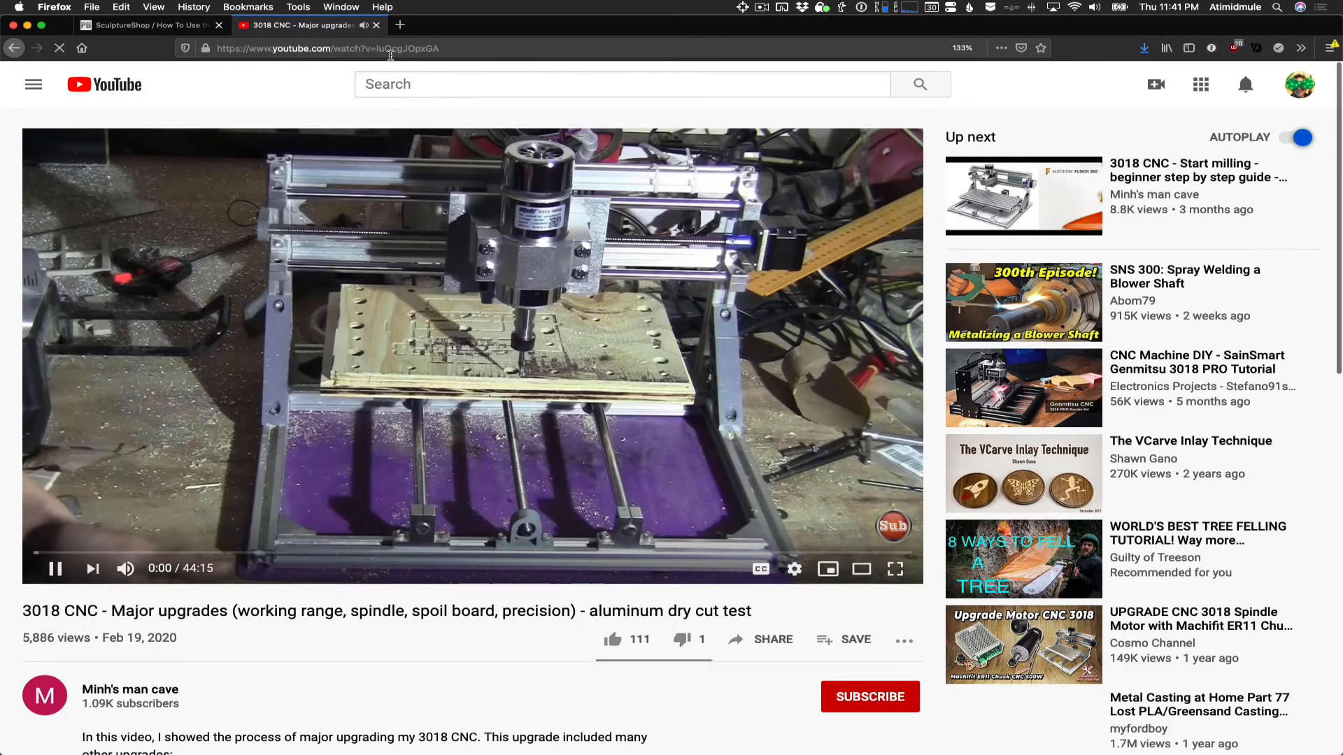
{"action": "left_click", "coordinate": [473, 348]}
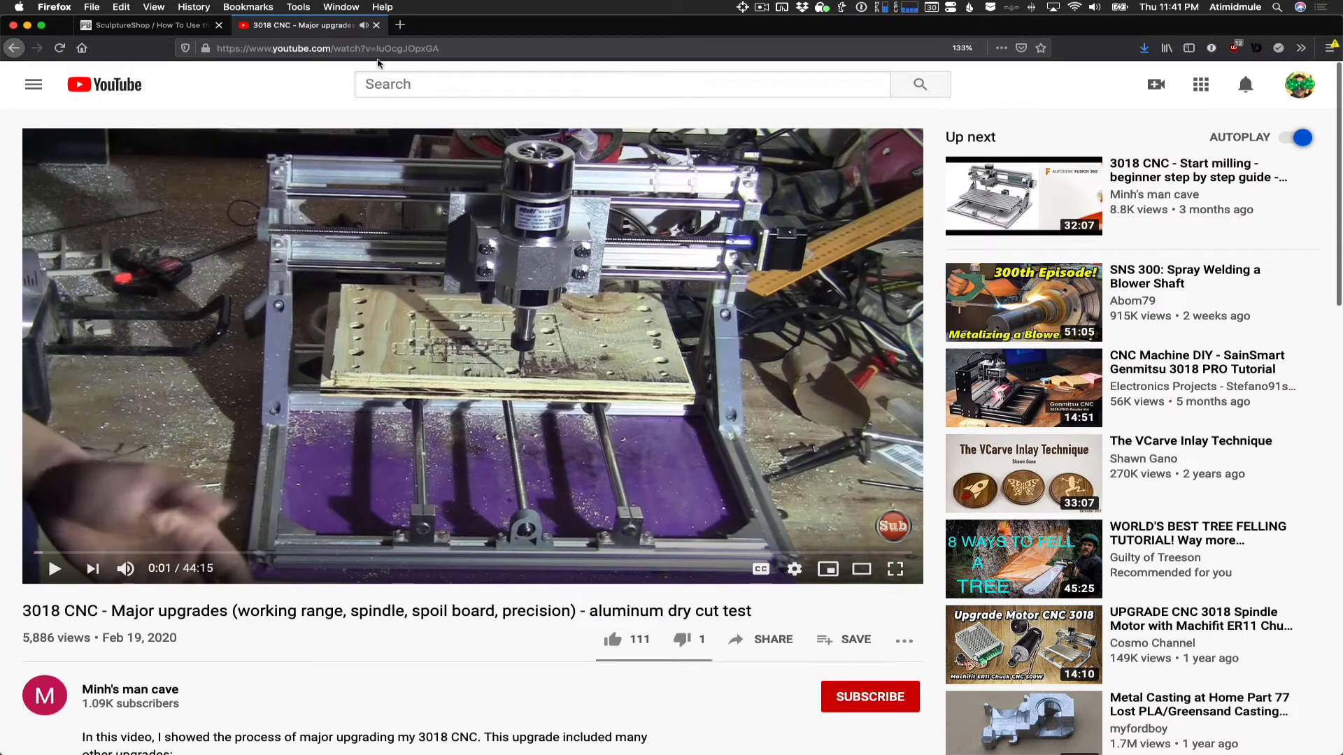
- Copy the URL of the 3018 CNC video and return to the "How To Use the Wiki" page editor
{"action": "left_click", "coordinate": [373, 49]}
{"action": "key", "text": "super+c"}
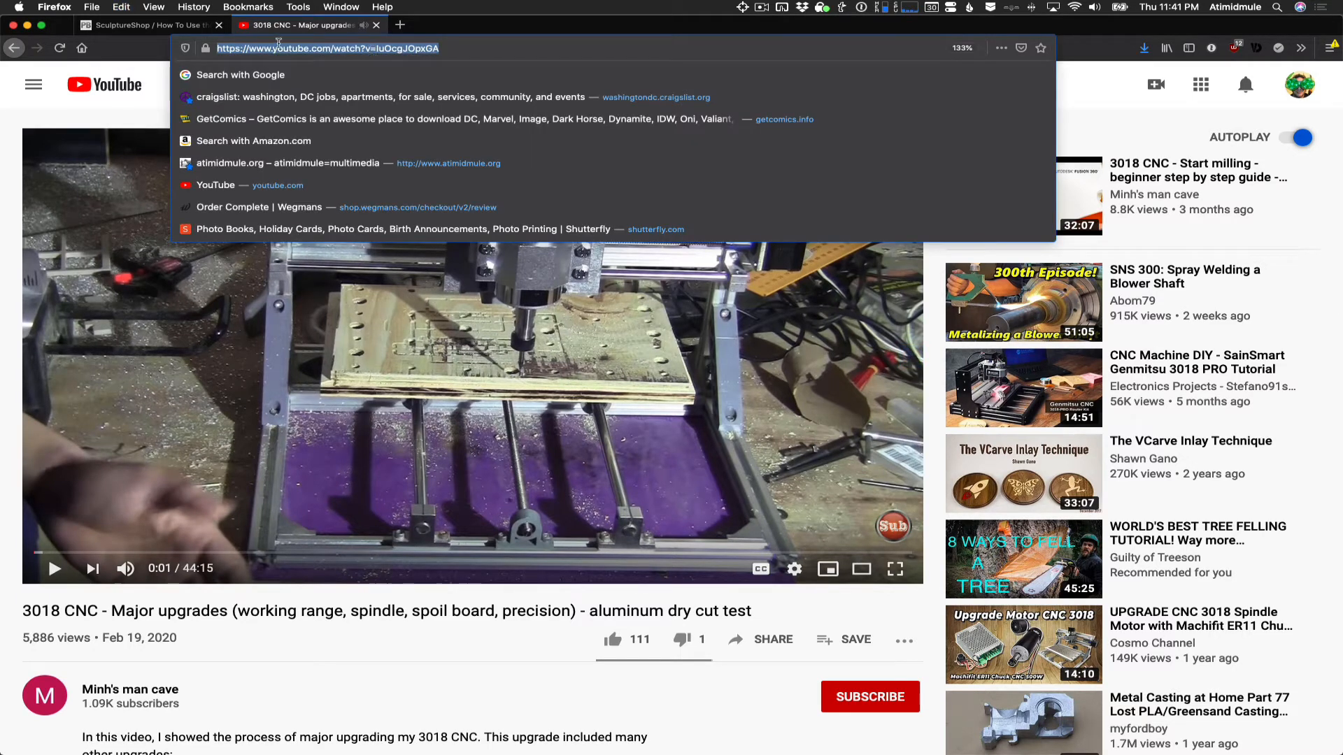
{"action": "left_click", "coordinate": [153, 28]}
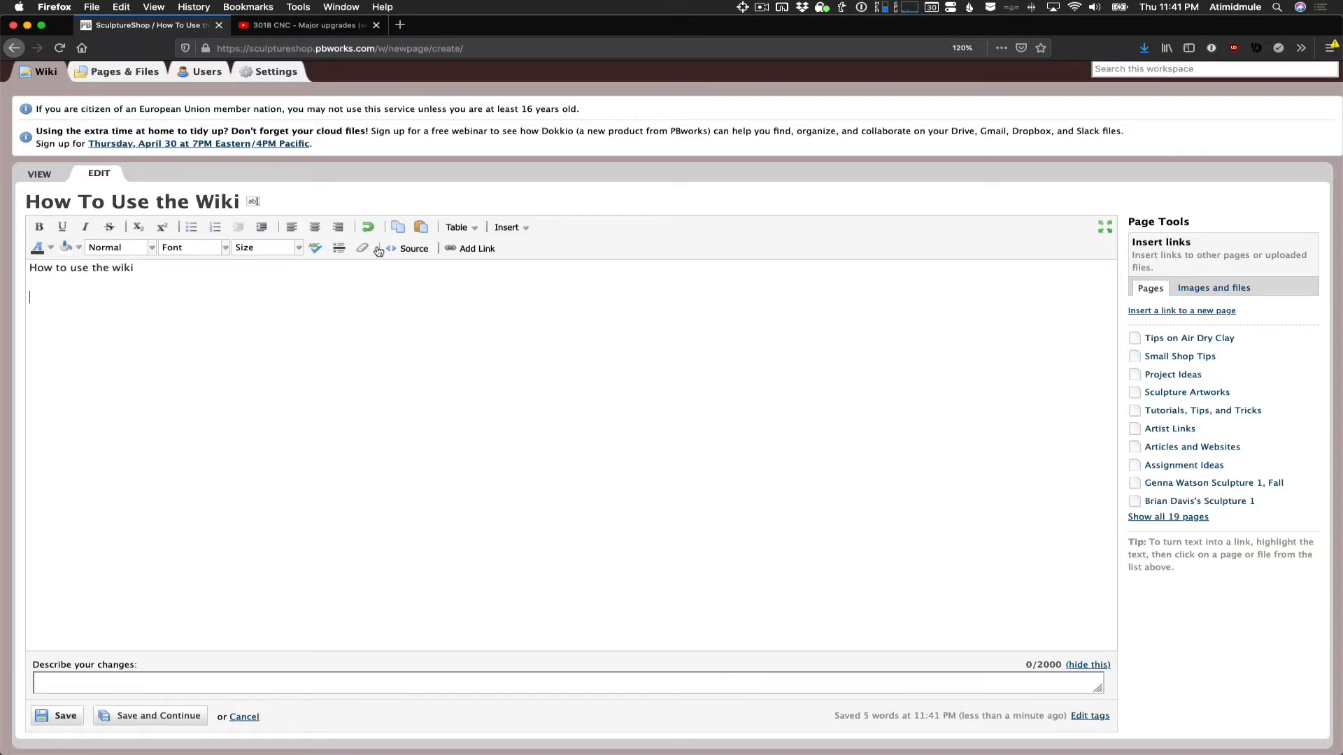
- Insert the YouTube video below the first line of the page using the copied URL and save the page
{"action": "left_click", "coordinate": [505, 228]}
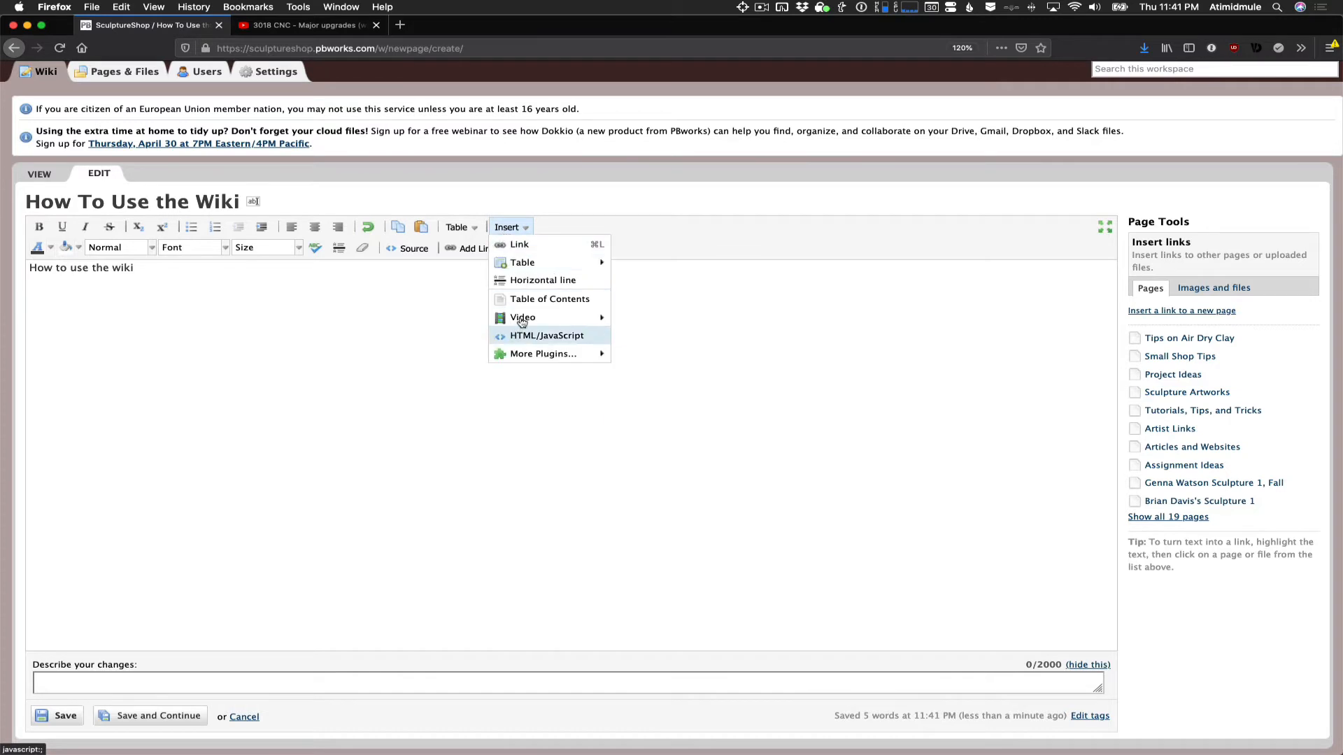
{"action": "mouse_move", "coordinate": [521, 321]}
{"action": "left_click", "coordinate": [642, 319]}
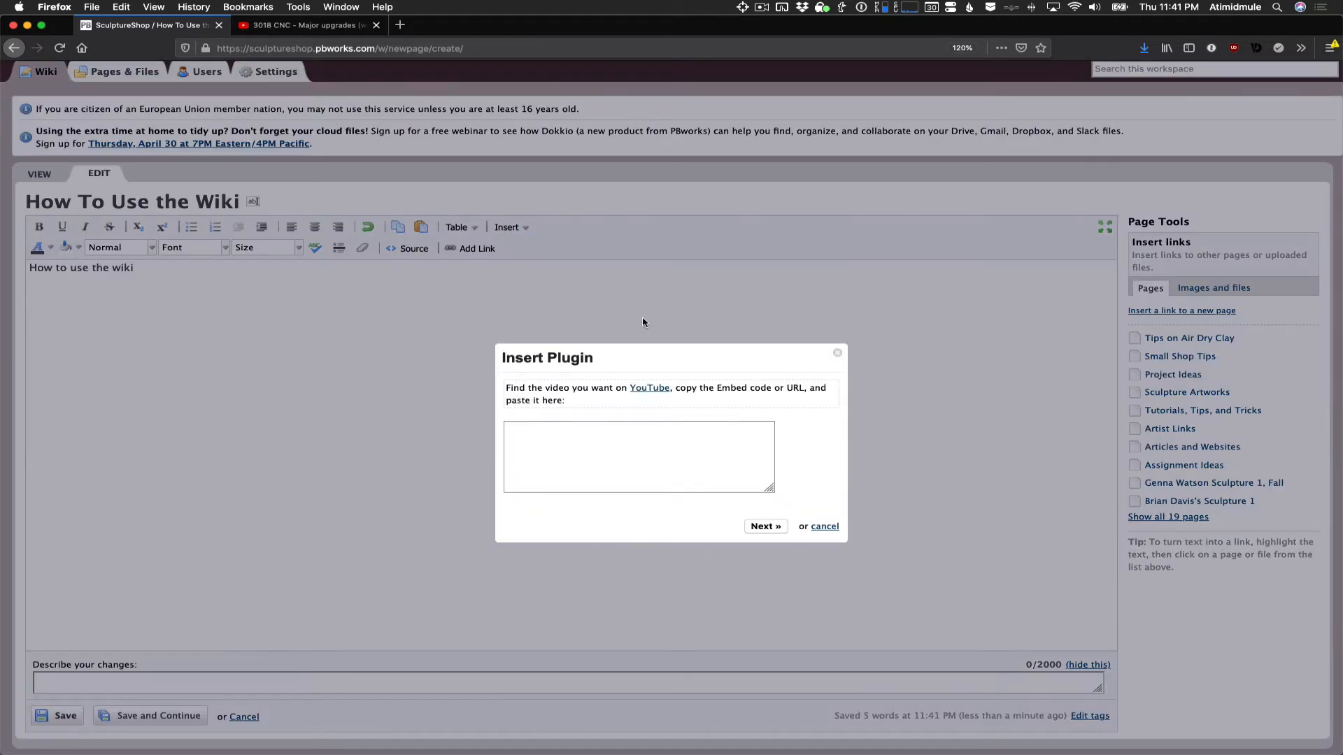
{"action": "left_click", "coordinate": [593, 439]}
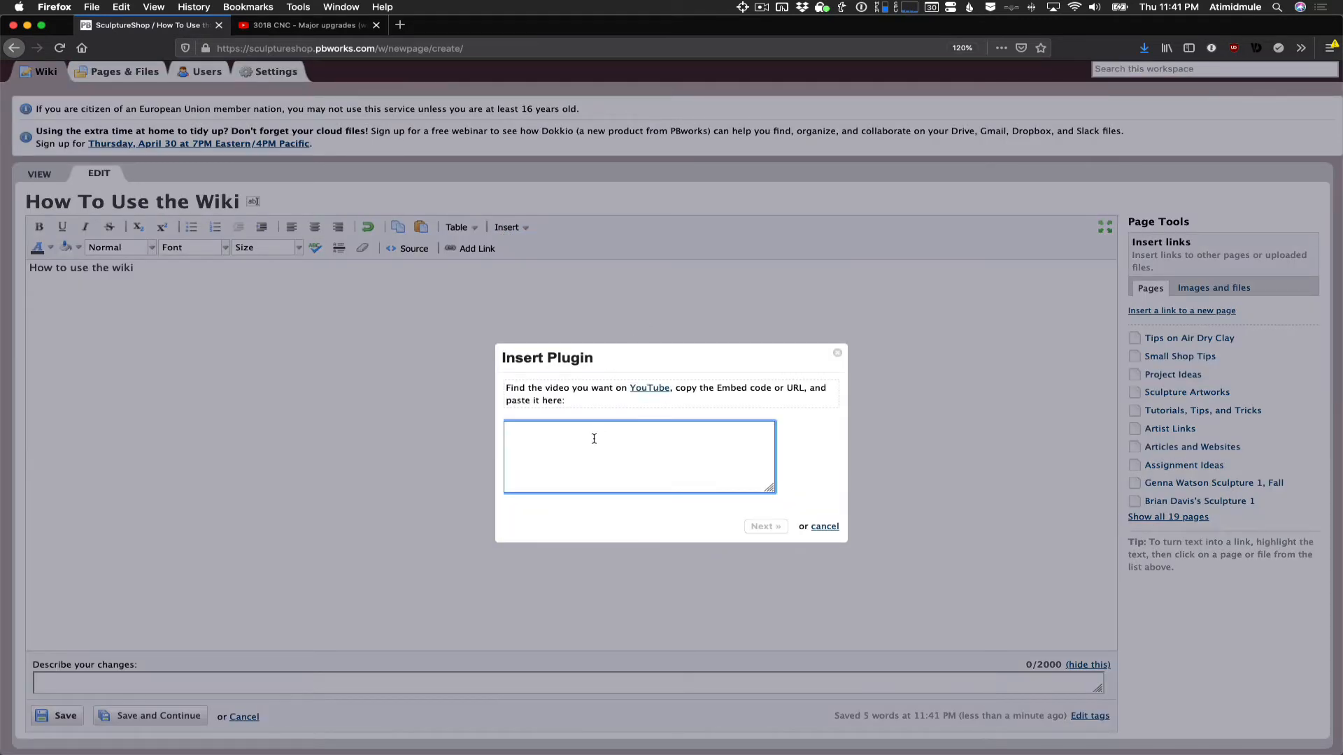
{"action": "key", "text": "super+v"}
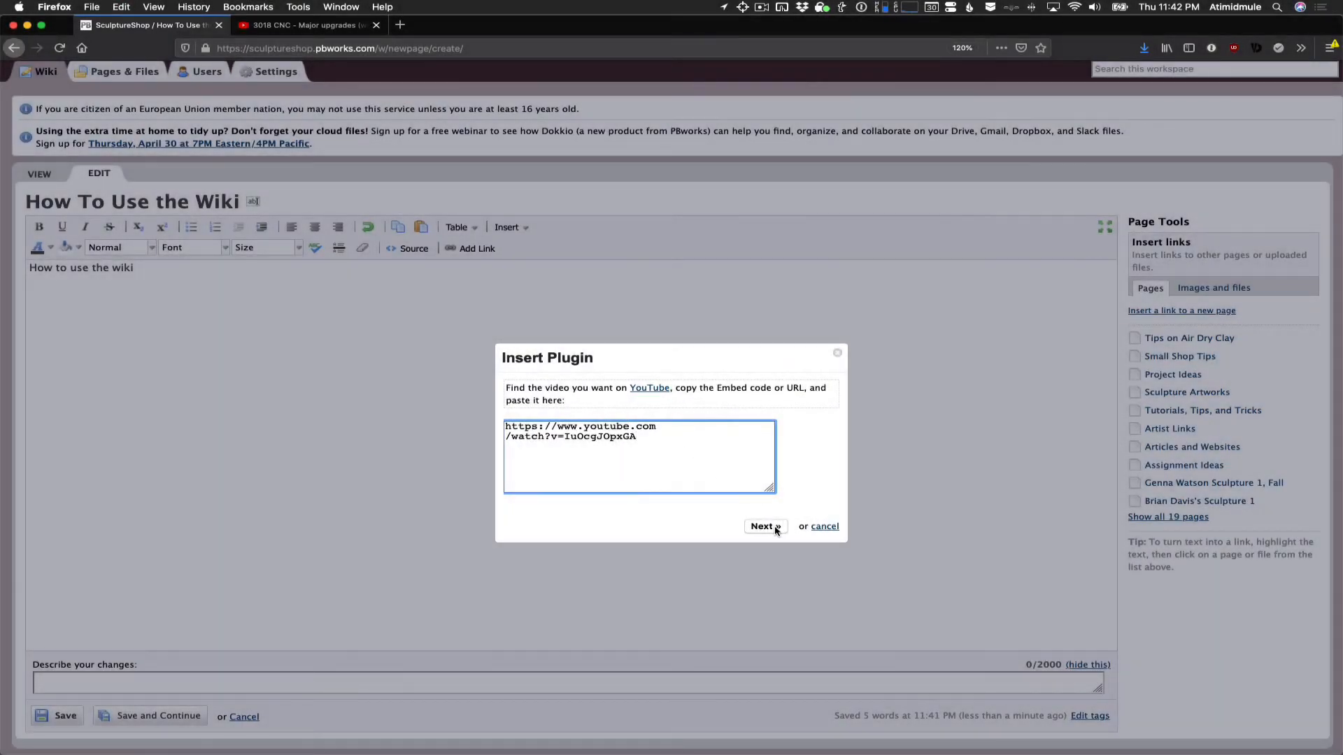
{"action": "left_click", "coordinate": [768, 526]}
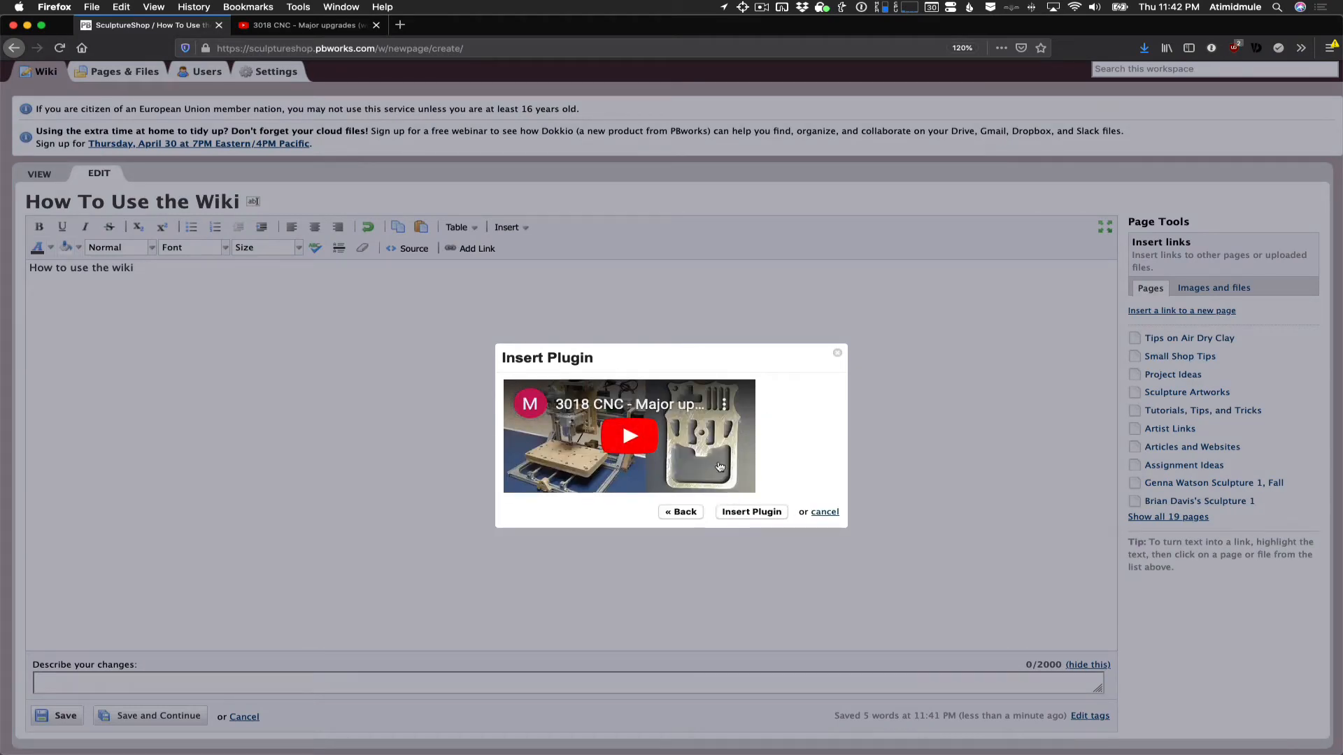
{"action": "left_click", "coordinate": [768, 511]}
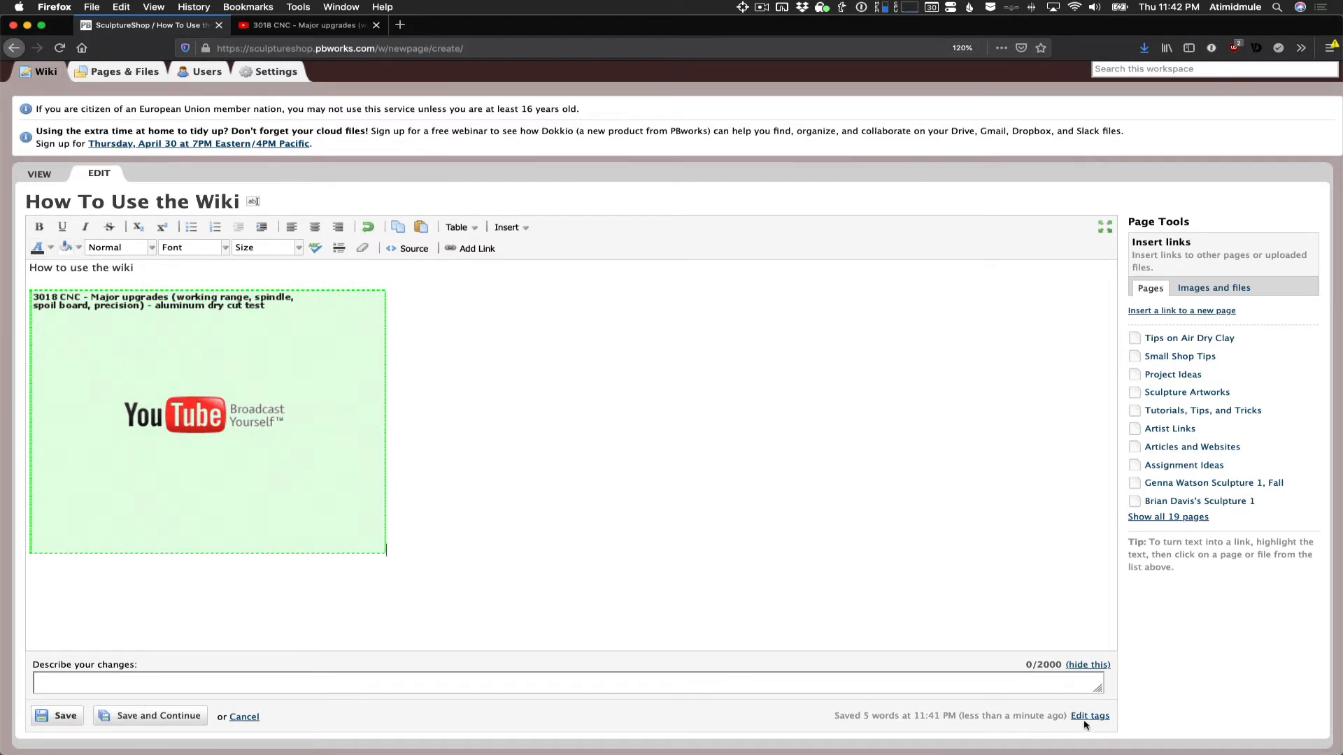
{"action": "left_click", "coordinate": [68, 717]}
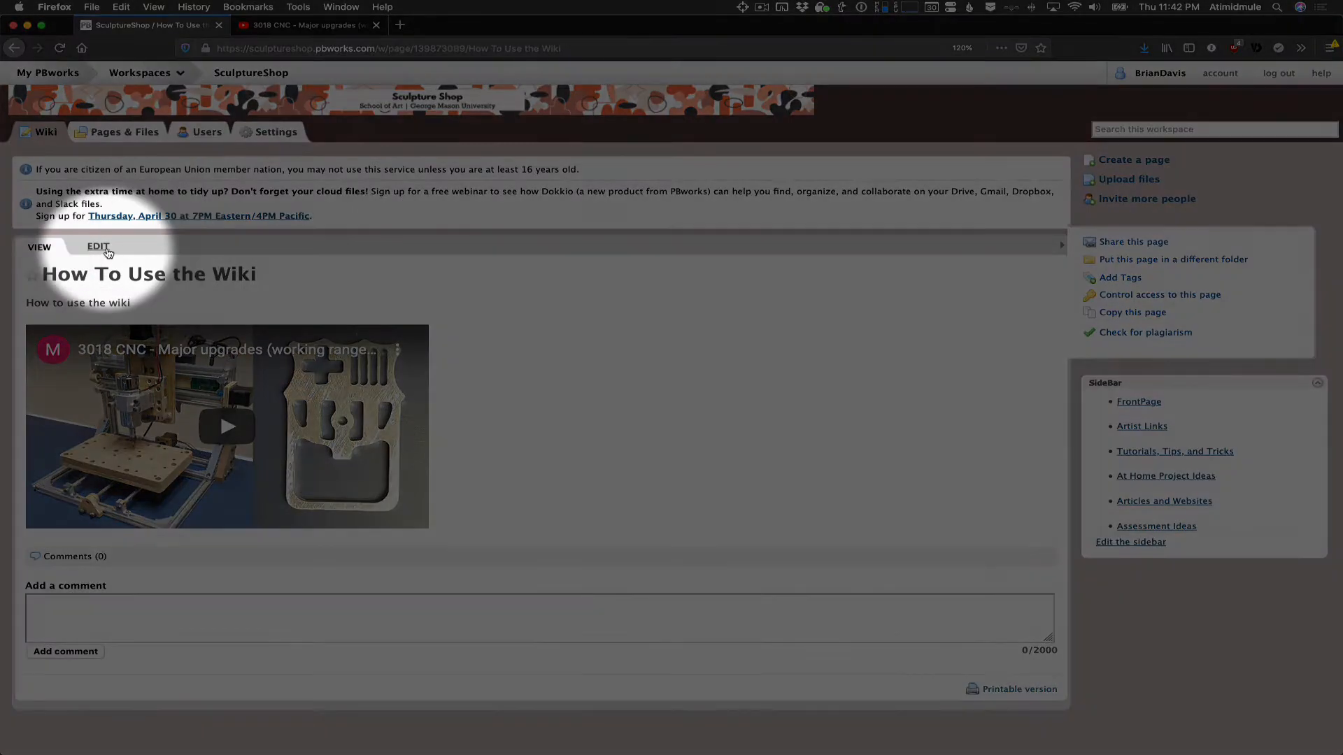
- Reopen the page for editing, delete the embedded YouTube video and discard the change
{"action": "left_click", "coordinate": [101, 247]}
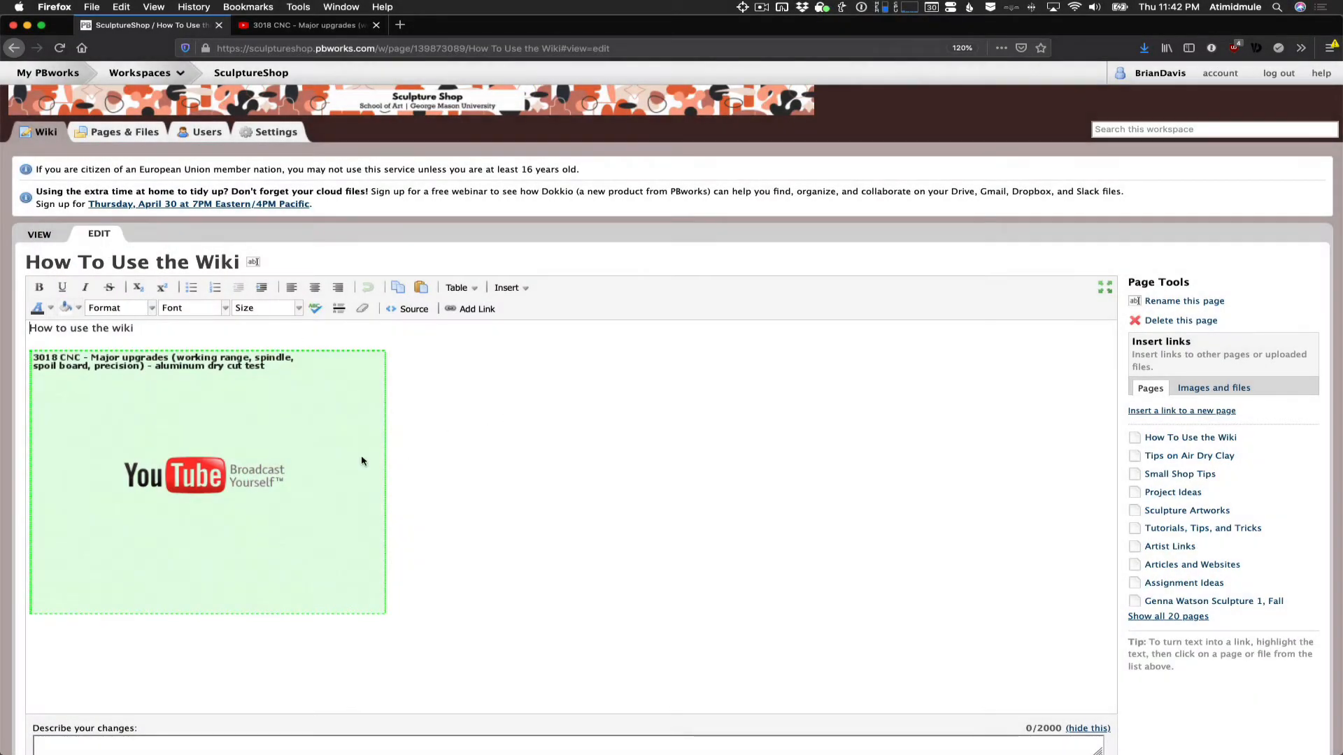
{"action": "left_click", "coordinate": [317, 449]}
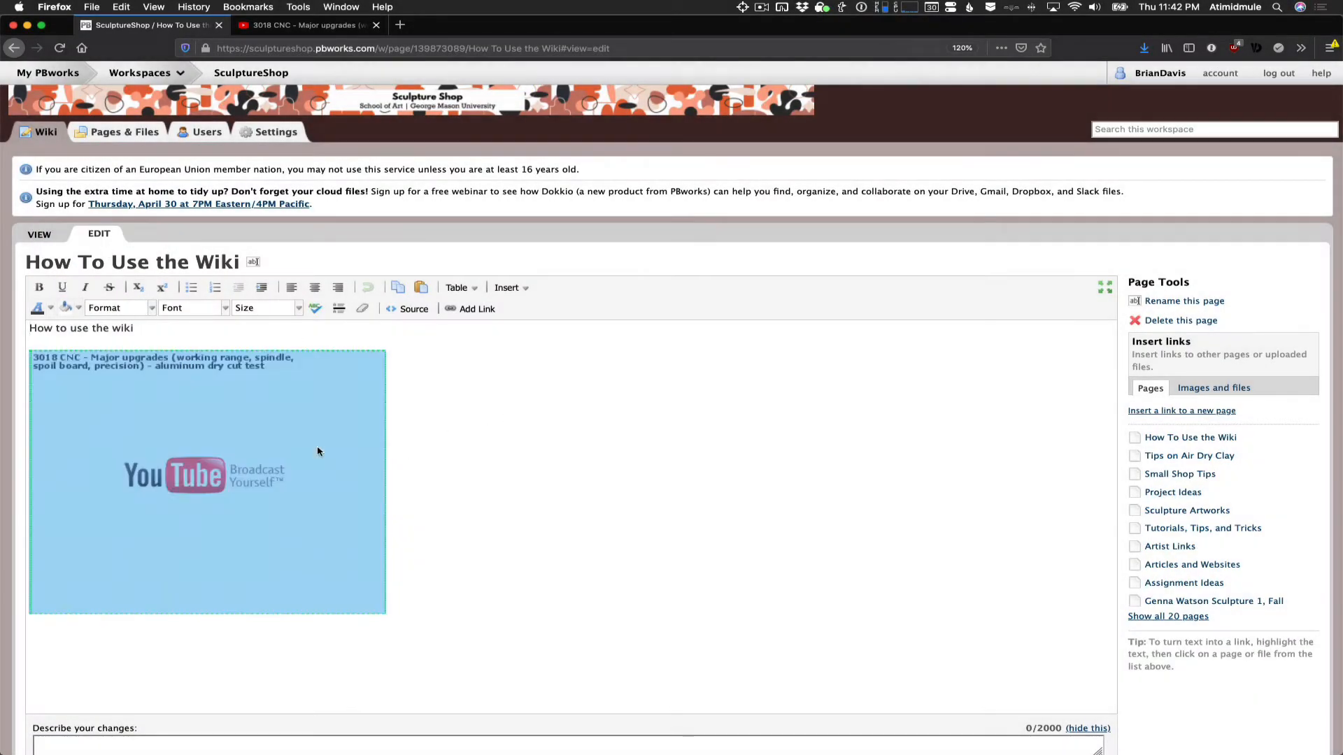
{"action": "key", "text": "BackSpace"}
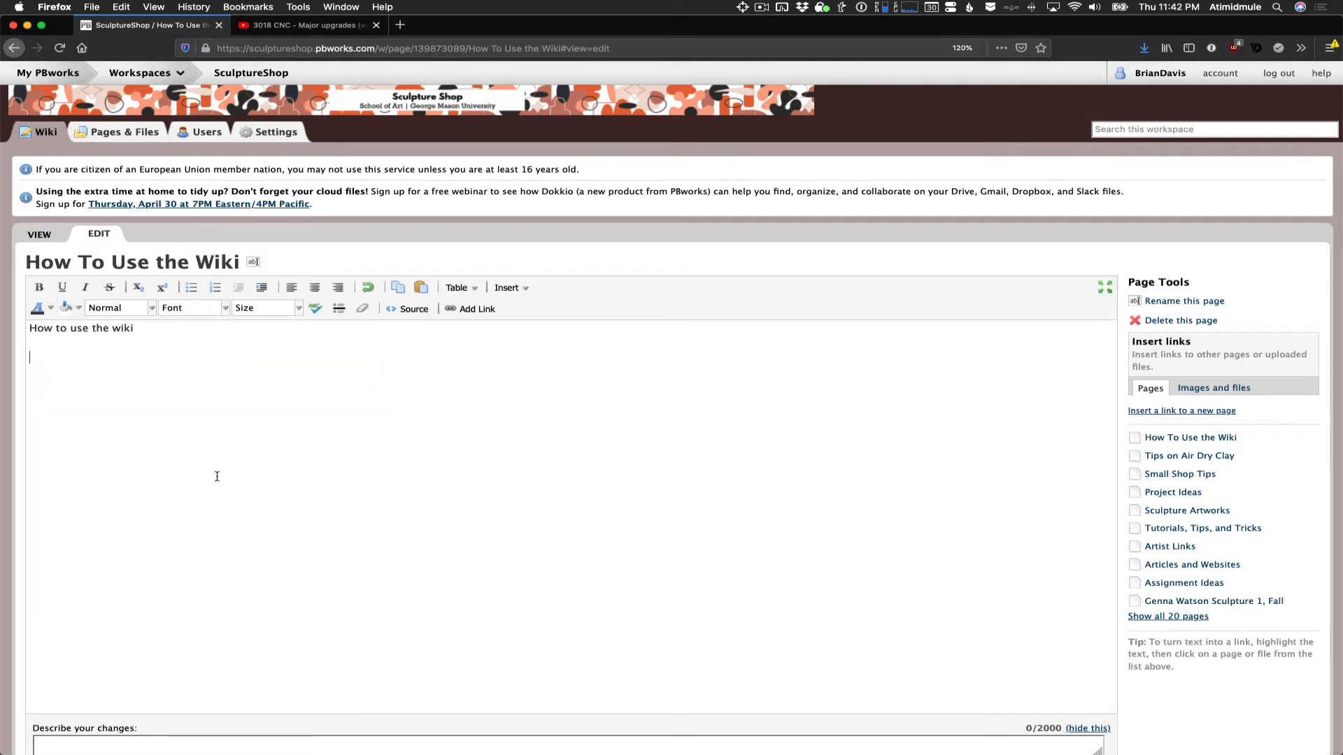
{"action": "scroll", "coordinate": [209, 484], "scroll_direction": "down", "scroll_amount": 2}
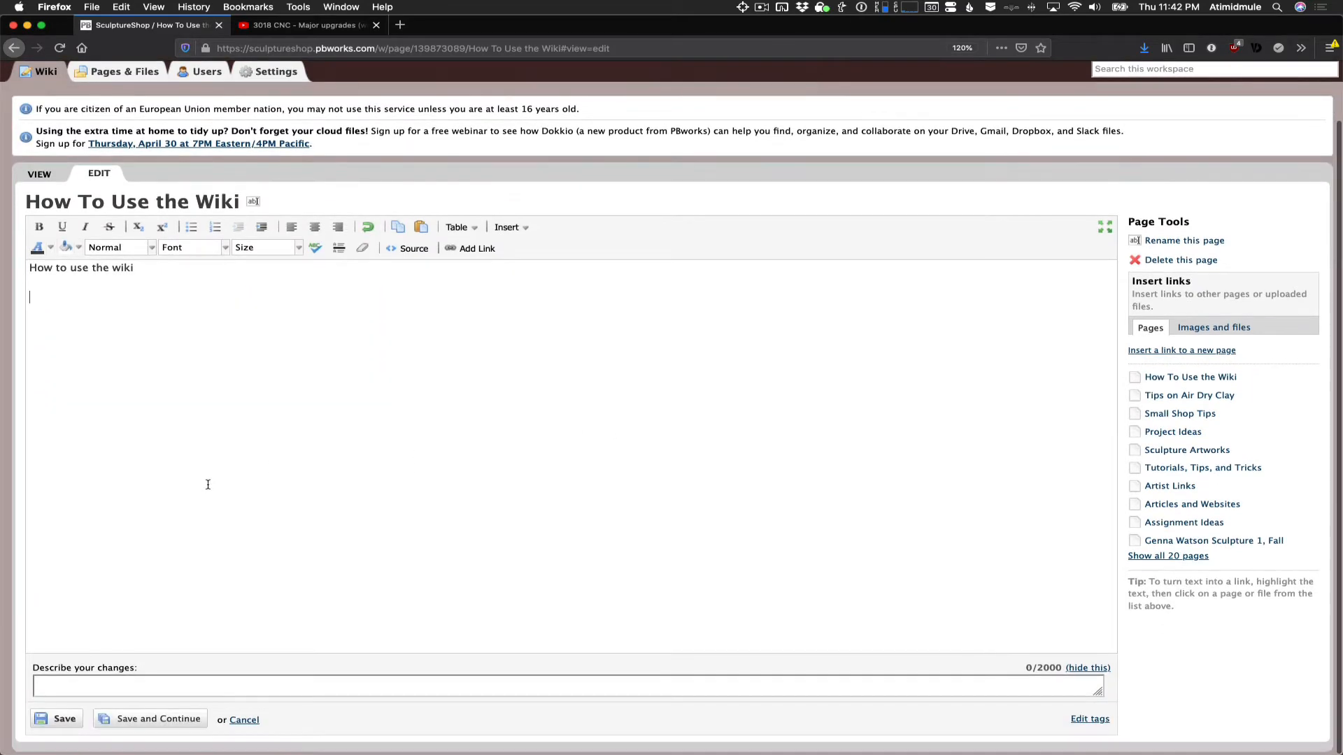
{"action": "left_click", "coordinate": [246, 721]}
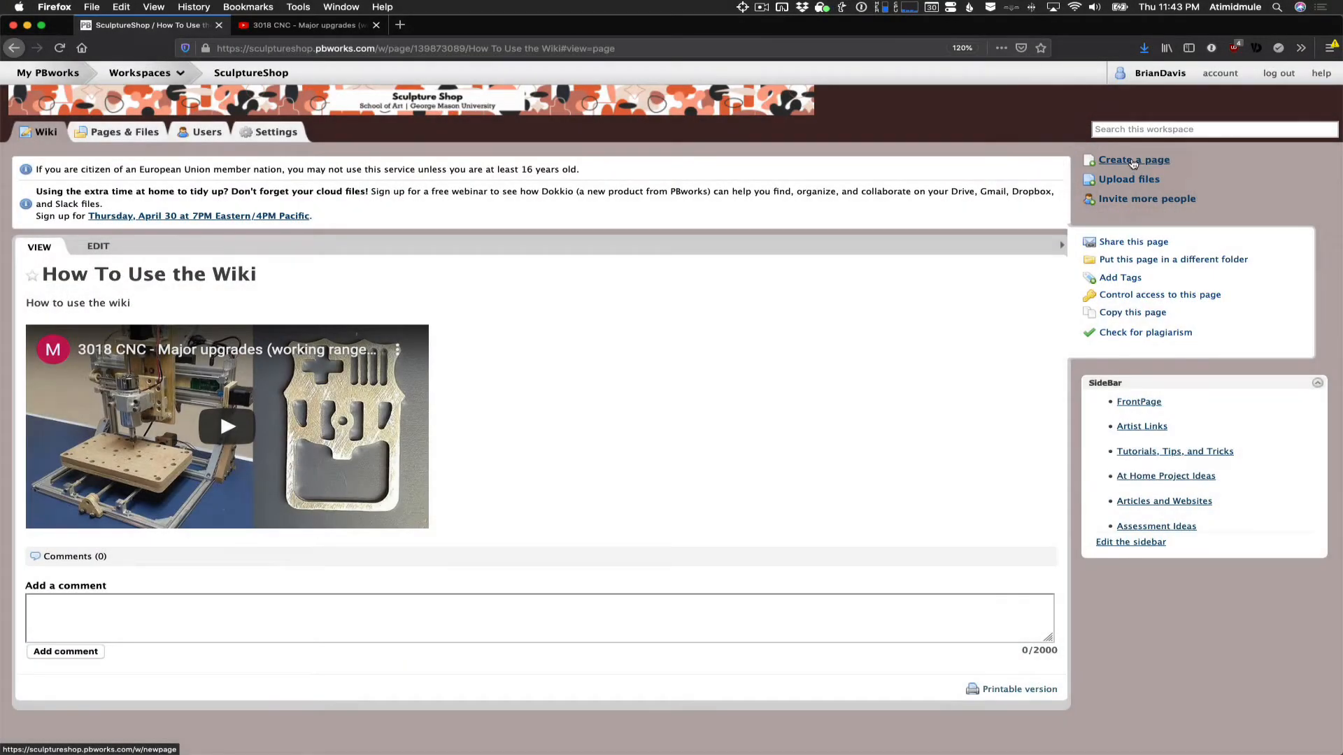
- Start another new wiki page and name it "word test"
{"action": "left_click", "coordinate": [1133, 162]}
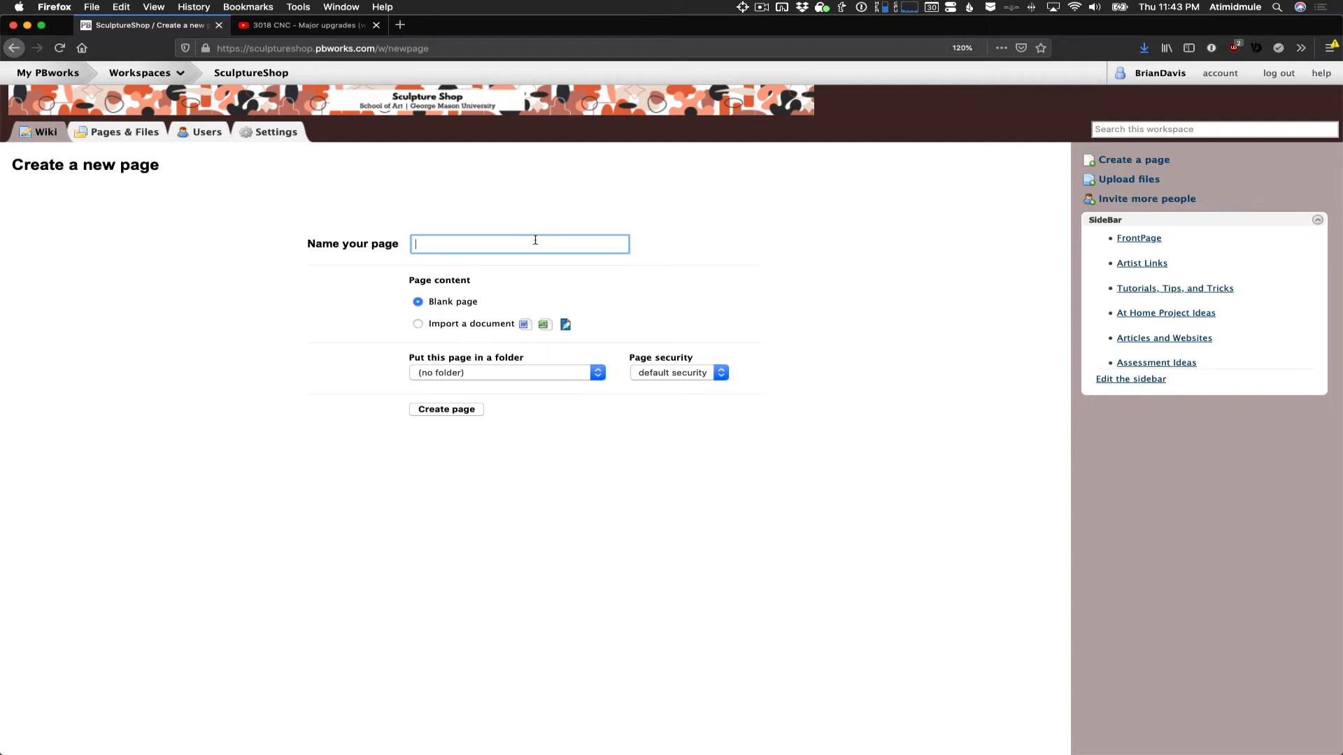
{"action": "type", "text": "word test"}
- Import the Desktop file "word example.docx" as the page content and create the page
{"action": "left_click", "coordinate": [418, 325]}
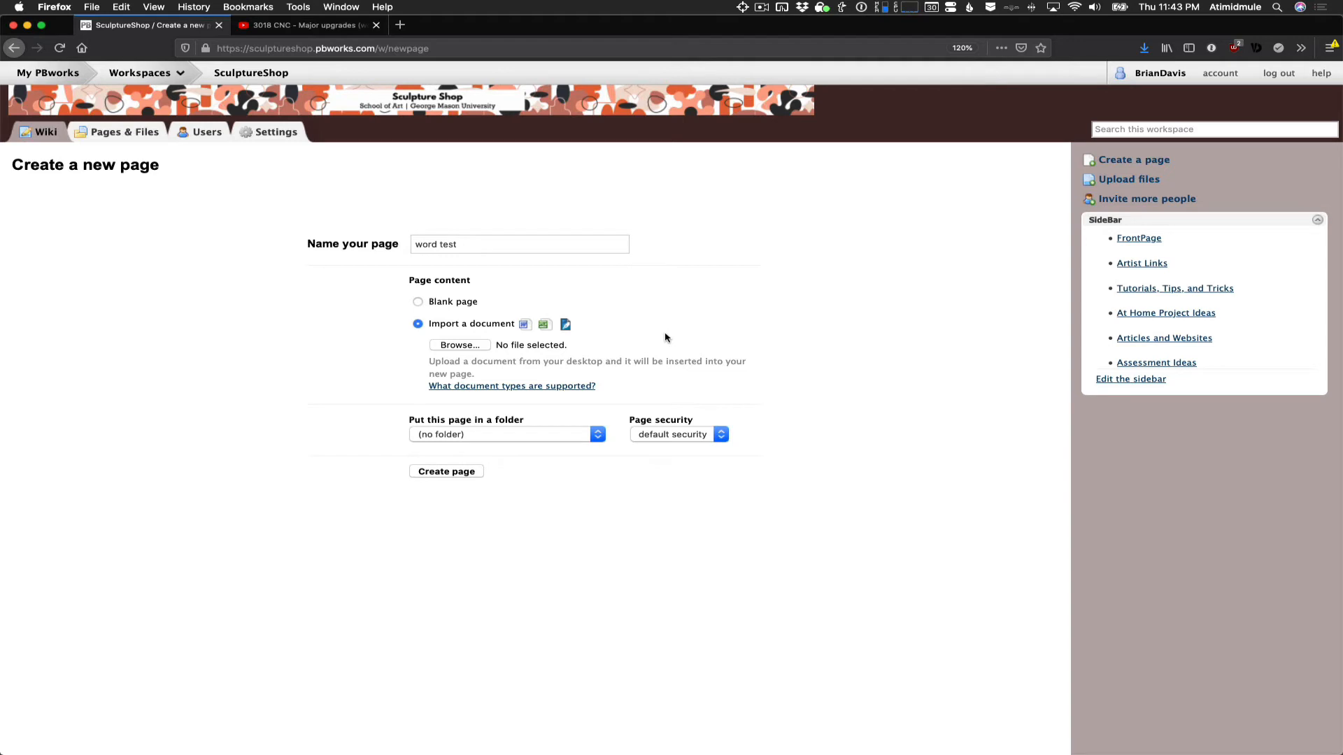
{"action": "left_click", "coordinate": [472, 348]}
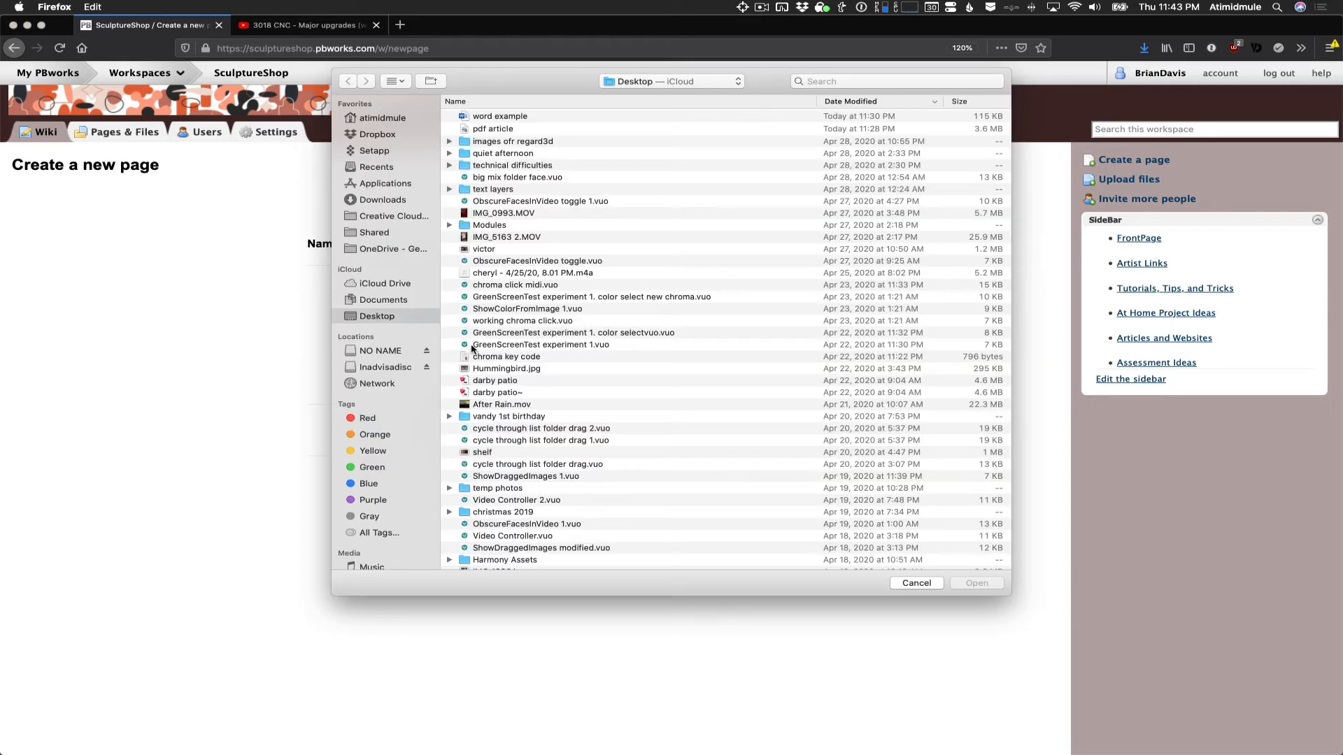
{"action": "left_click", "coordinate": [530, 117]}
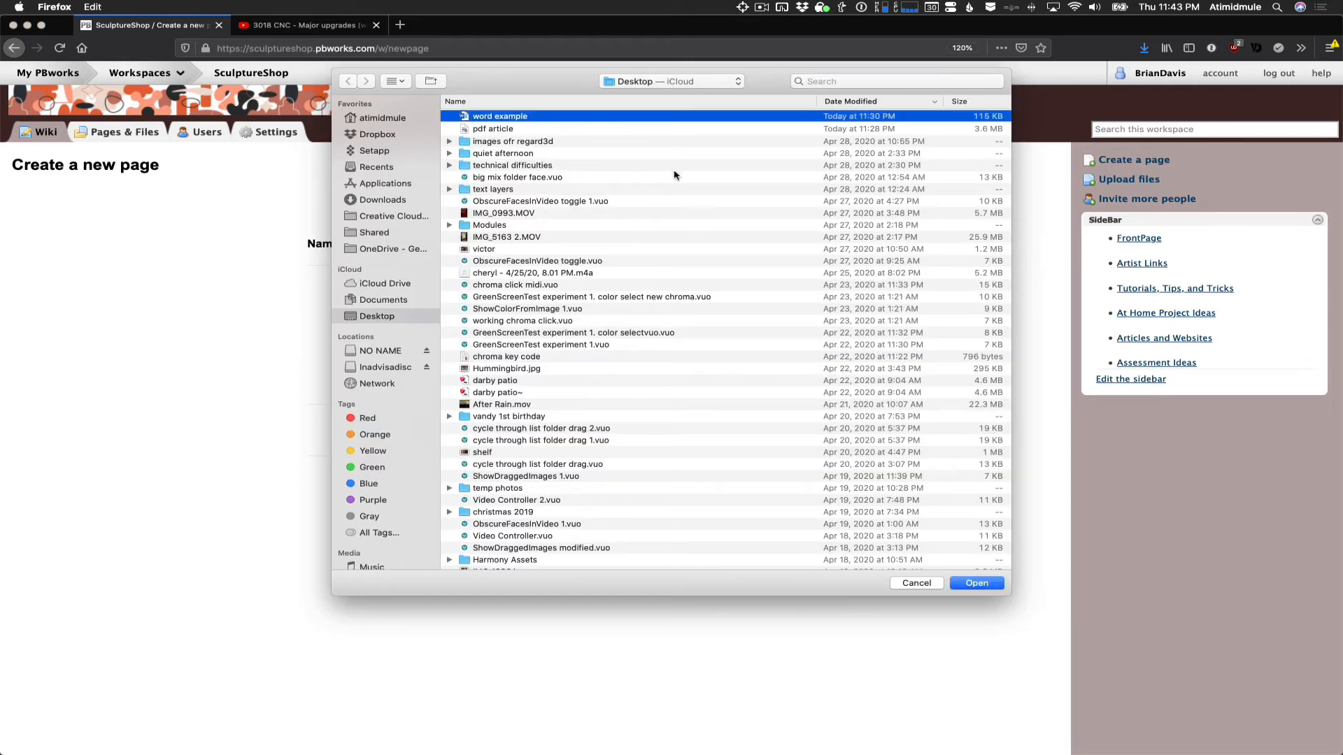
{"action": "left_click", "coordinate": [991, 586]}
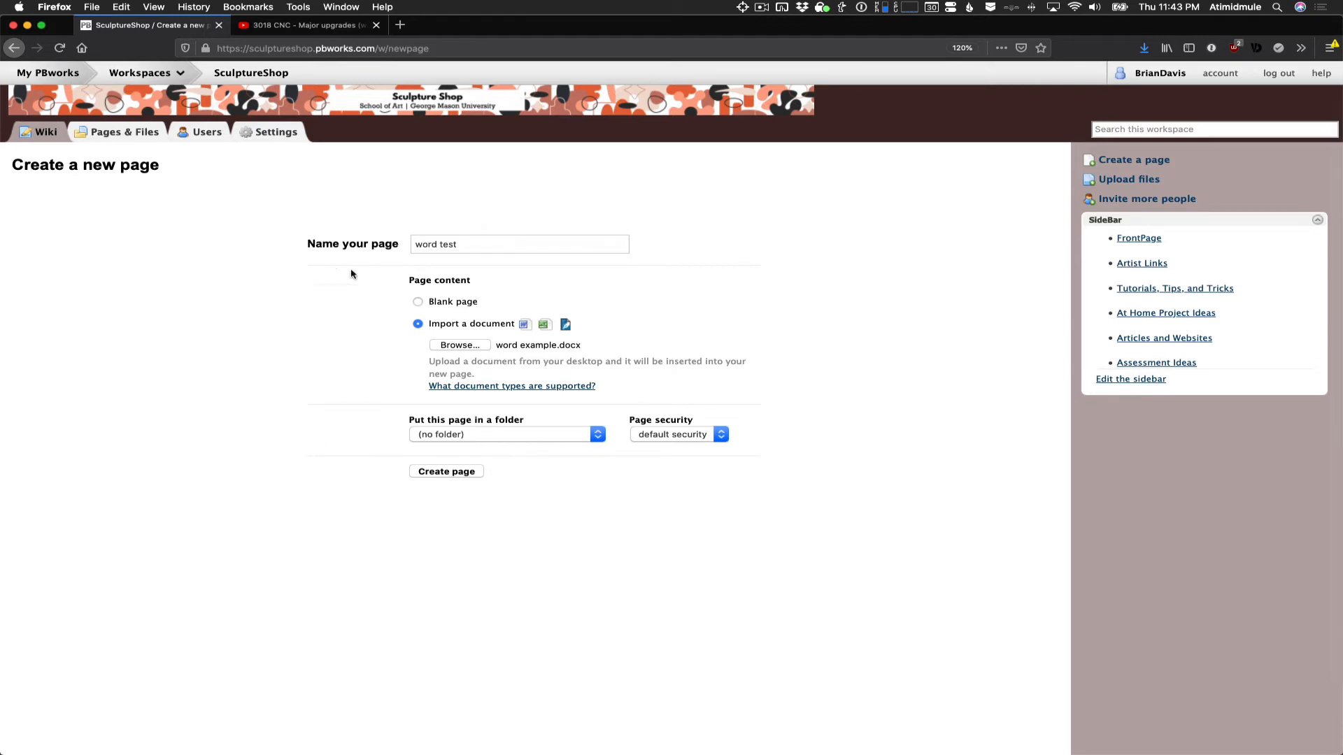
{"action": "left_click", "coordinate": [456, 474]}
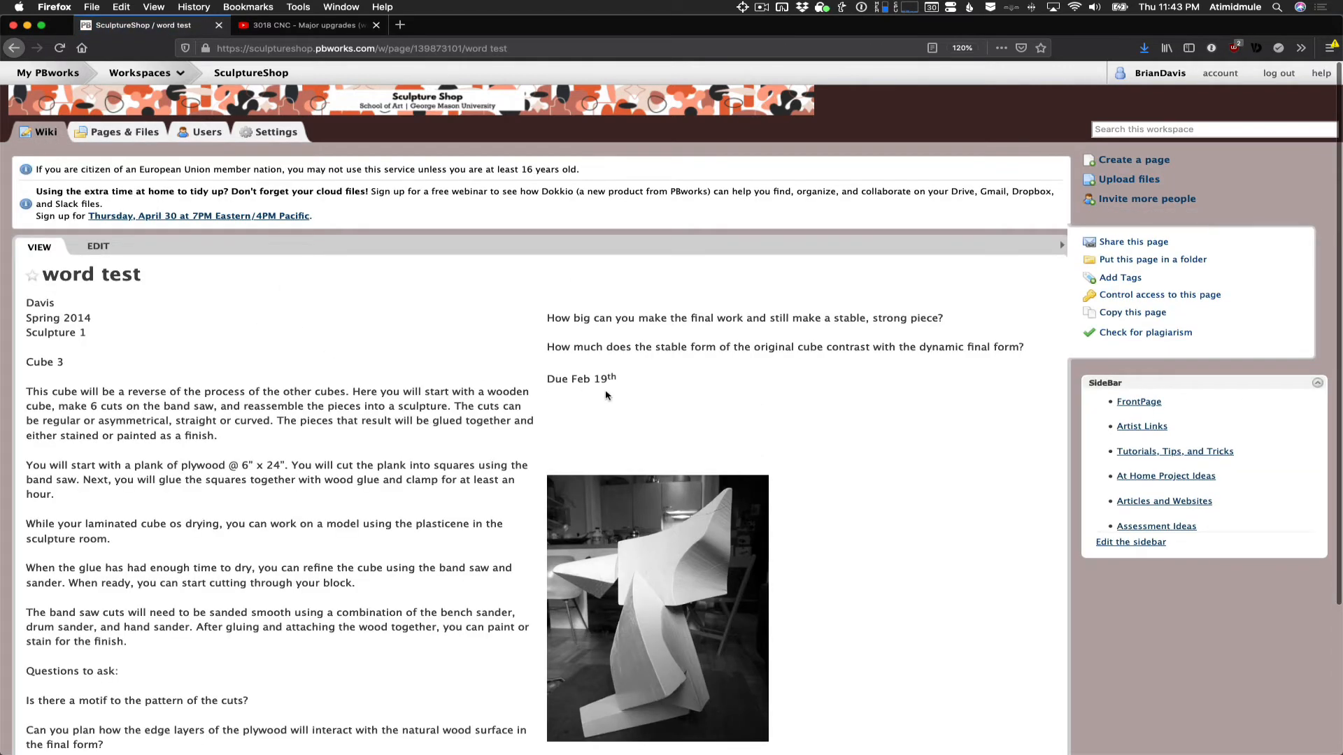
- Look over the imported "word test" page and open the form for another new page
{"action": "scroll", "coordinate": [608, 395], "scroll_direction": "down", "scroll_amount": 5}
{"action": "scroll", "coordinate": [583, 365], "scroll_direction": "up", "scroll_amount": 2}
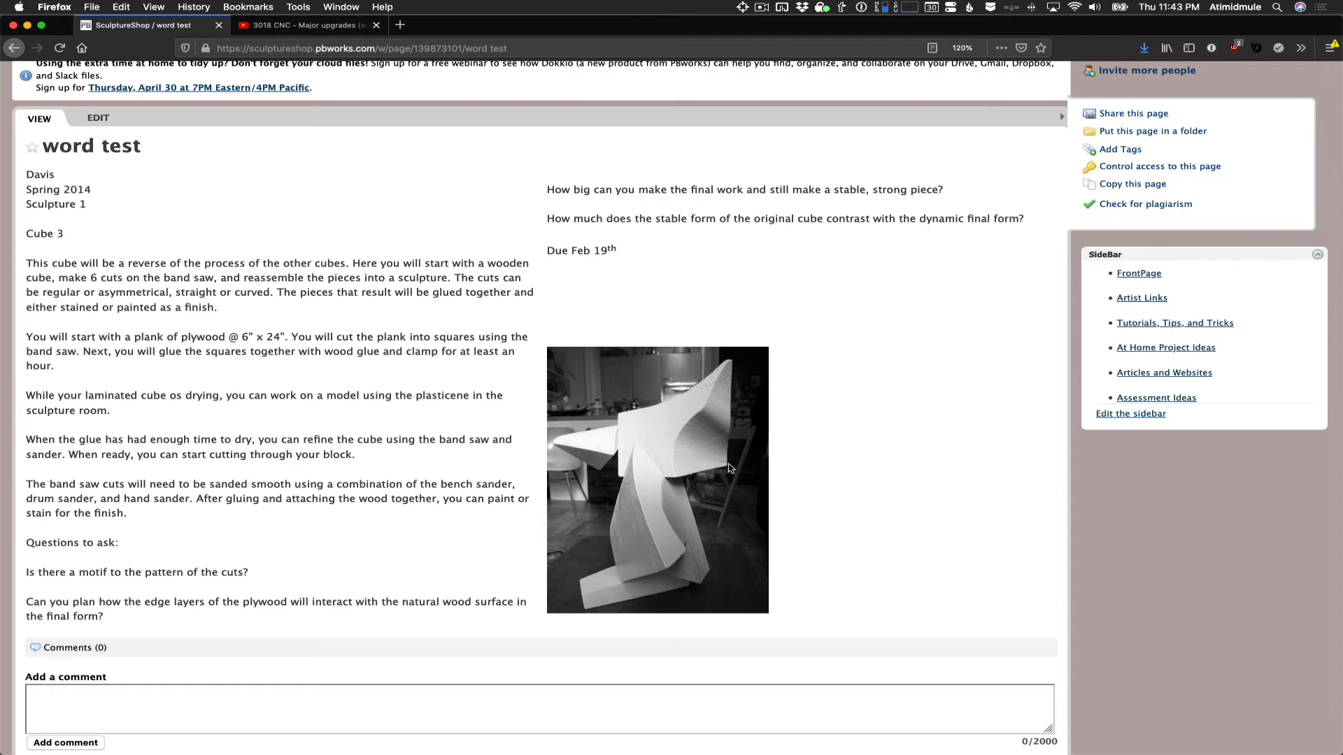
{"action": "scroll", "coordinate": [729, 468], "scroll_direction": "up", "scroll_amount": 4}
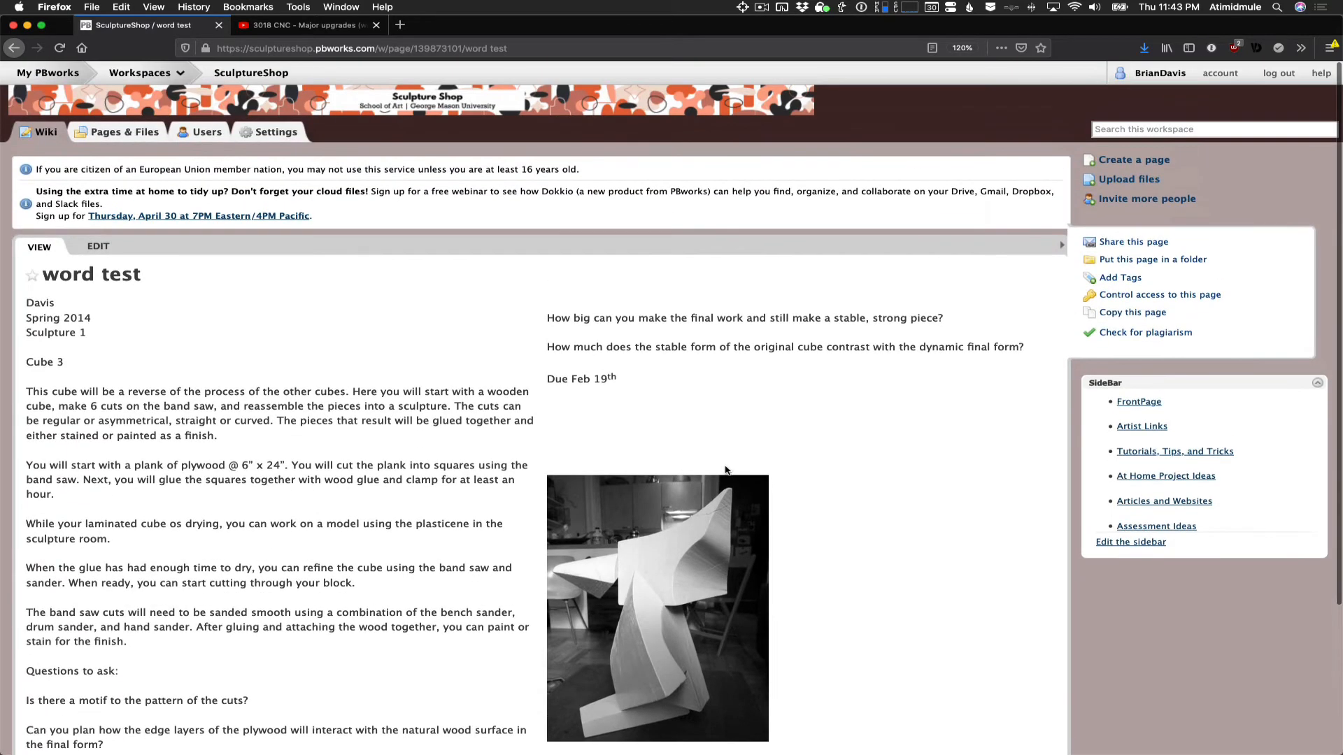
{"action": "left_click", "coordinate": [1136, 162]}
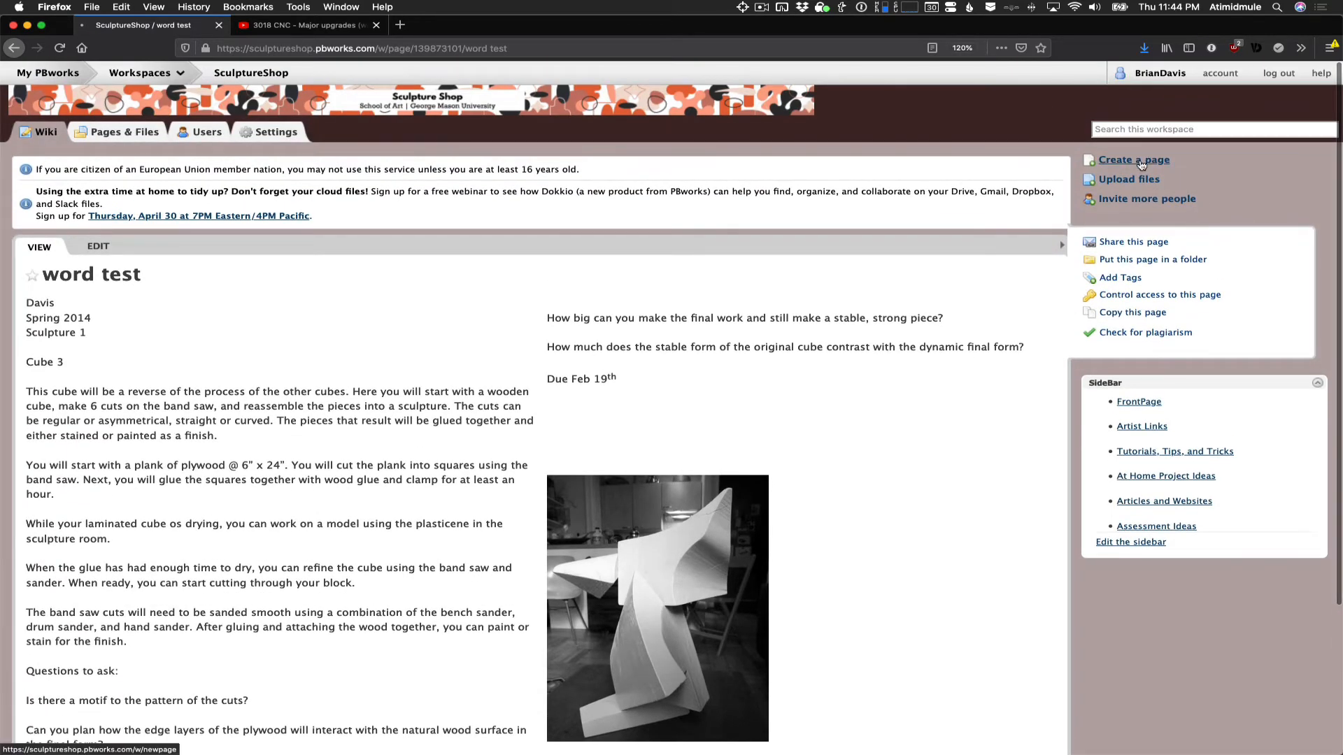
- Open atimidmule.org in a new browser tab and go to the "4 Cubes" project listed under 3D Design
{"action": "left_click", "coordinate": [400, 26]}
{"action": "left_click", "coordinate": [703, 228]}
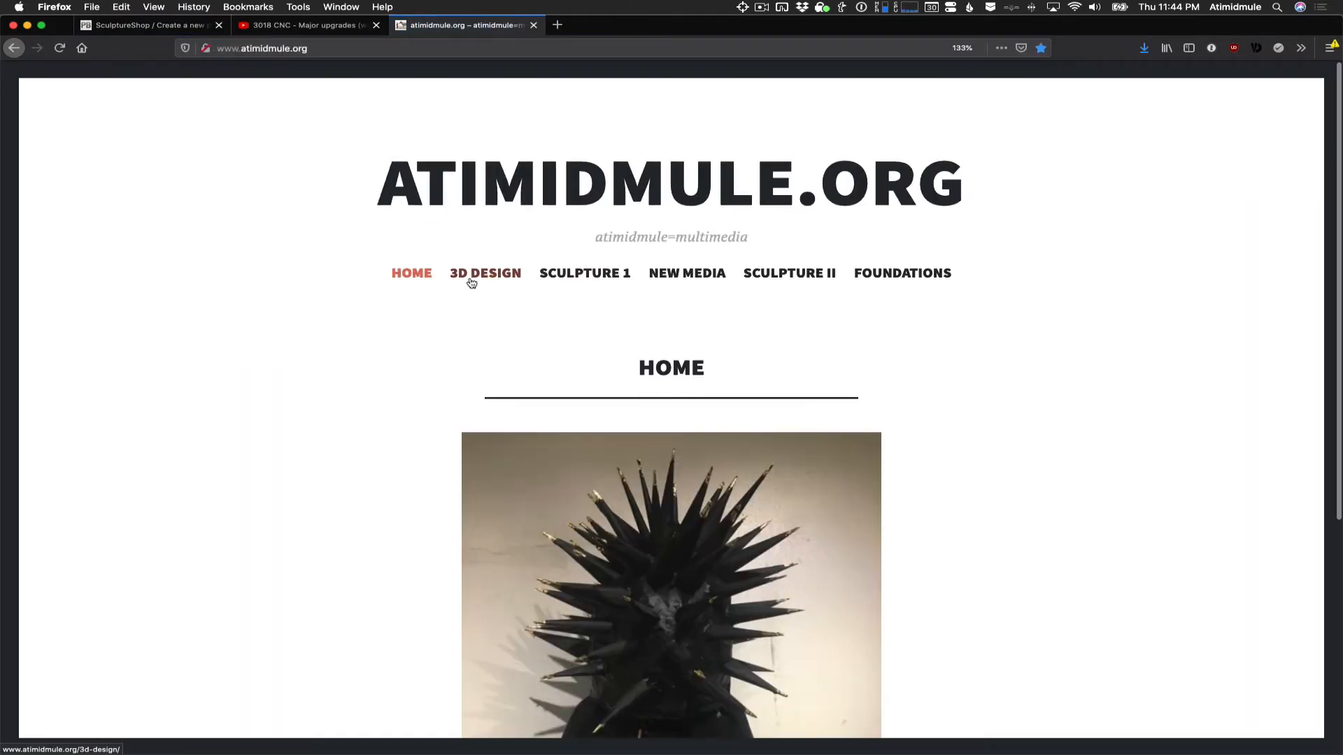
{"action": "left_click", "coordinate": [473, 273]}
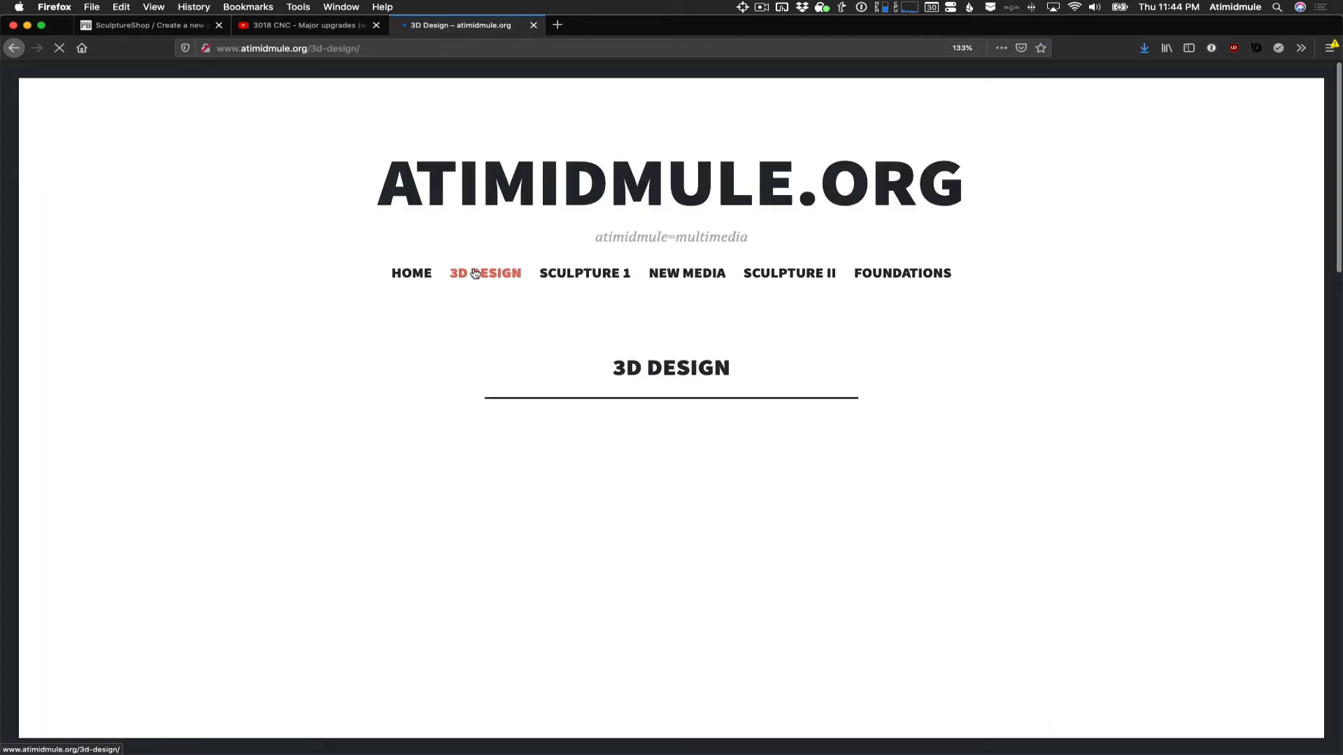
{"action": "scroll", "coordinate": [476, 276], "scroll_direction": "down", "scroll_amount": 10}
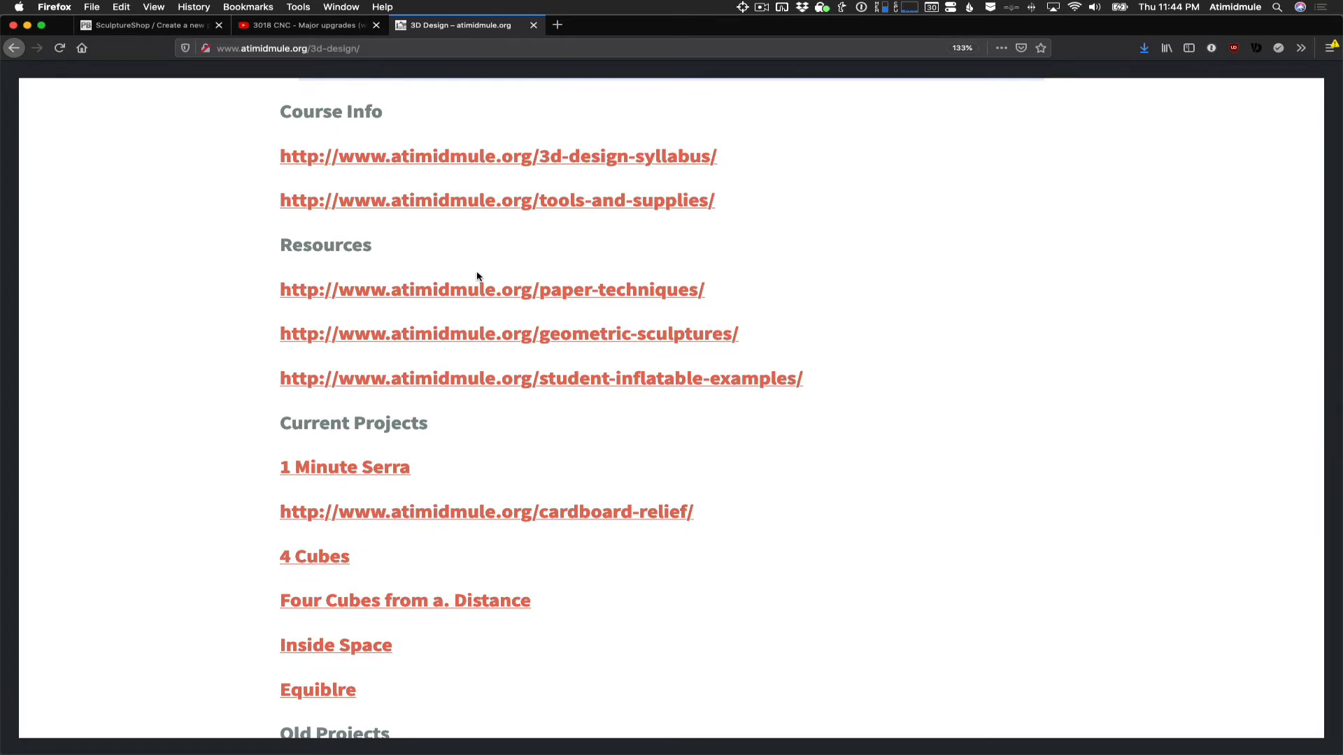
{"action": "scroll", "coordinate": [534, 498], "scroll_direction": "down", "scroll_amount": 5}
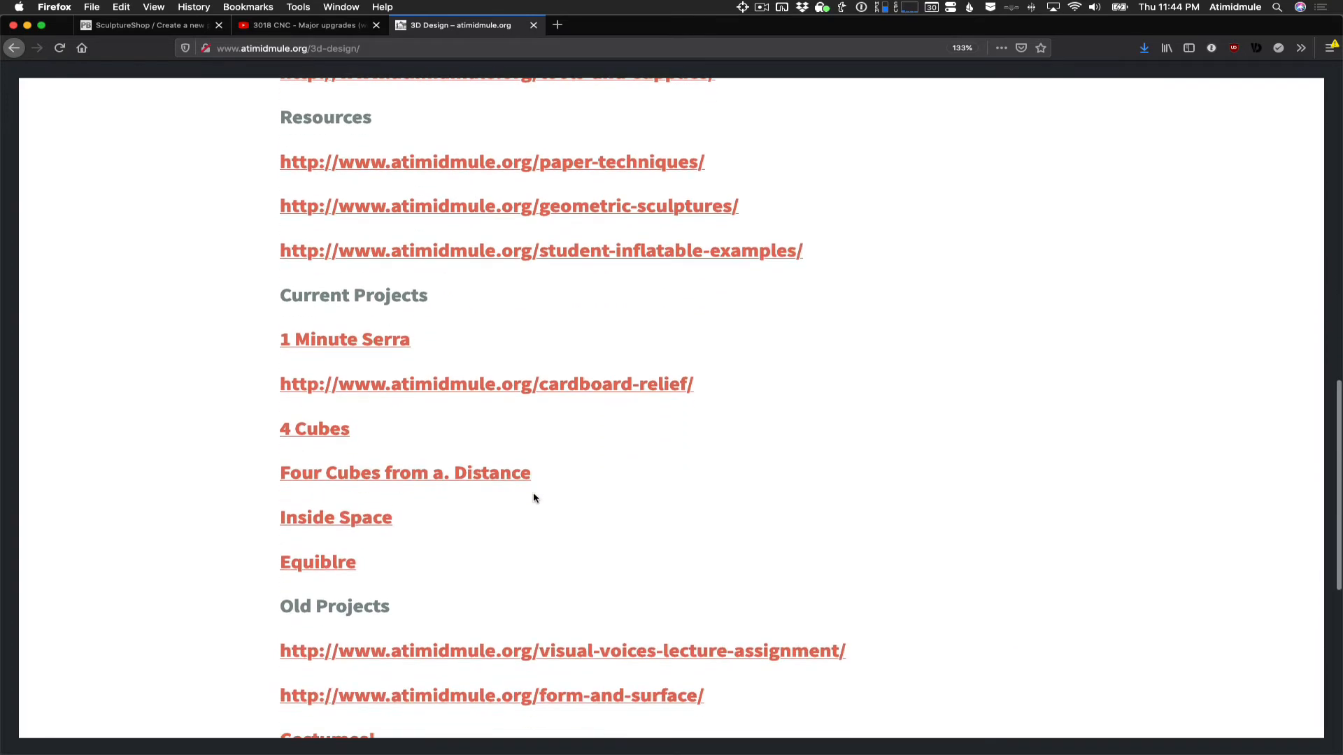
{"action": "left_click", "coordinate": [314, 405]}
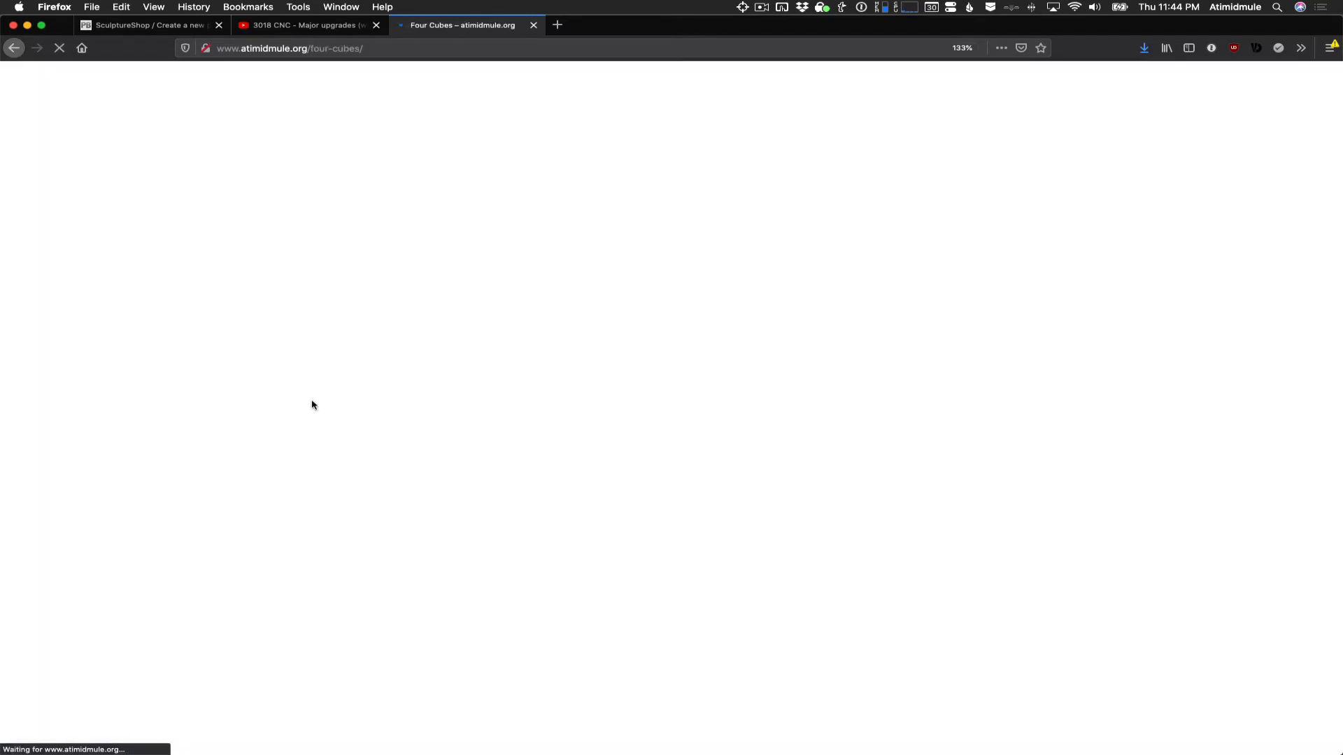
- Select the Four Cubes content from its title through the cardboard cubes photo, and return to the wiki's new-page form
{"action": "scroll", "coordinate": [639, 483], "scroll_direction": "down", "scroll_amount": 12}
{"action": "scroll", "coordinate": [638, 484], "scroll_direction": "down", "scroll_amount": 20}
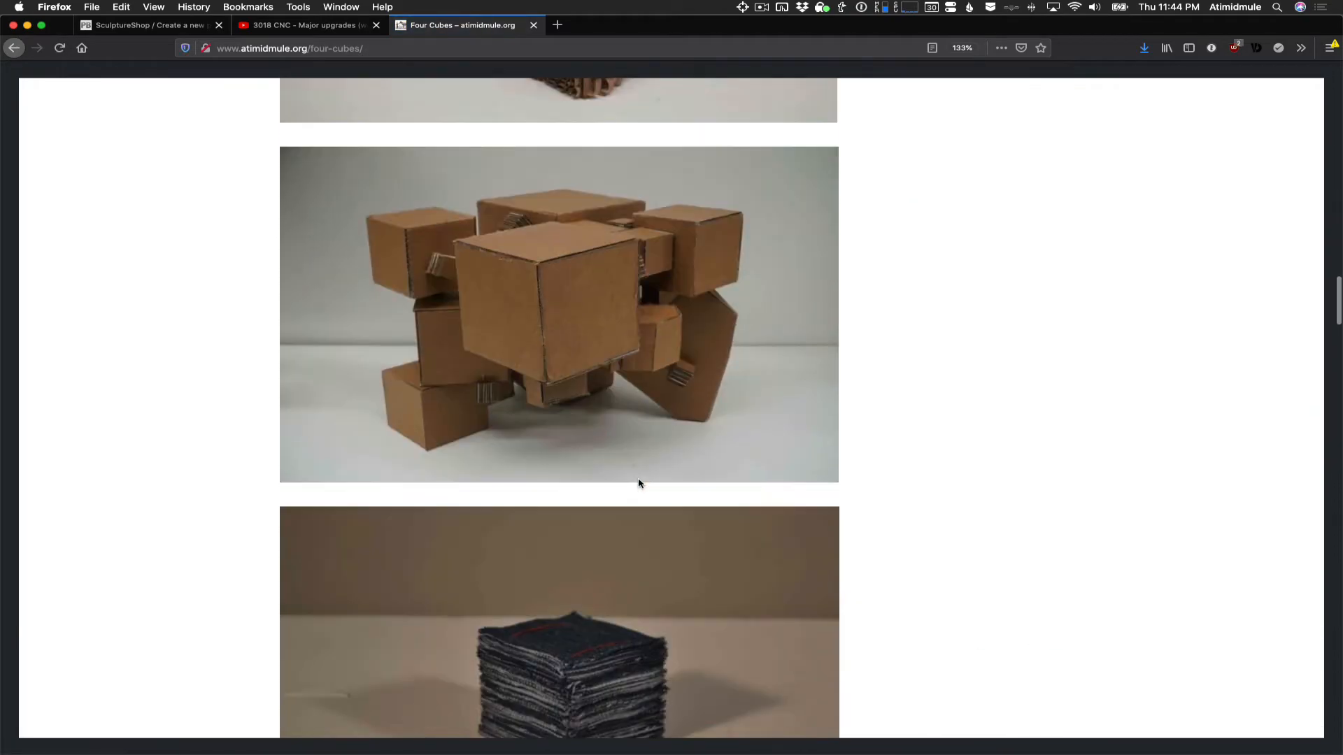
{"action": "scroll", "coordinate": [639, 483], "scroll_direction": "up", "scroll_amount": 20}
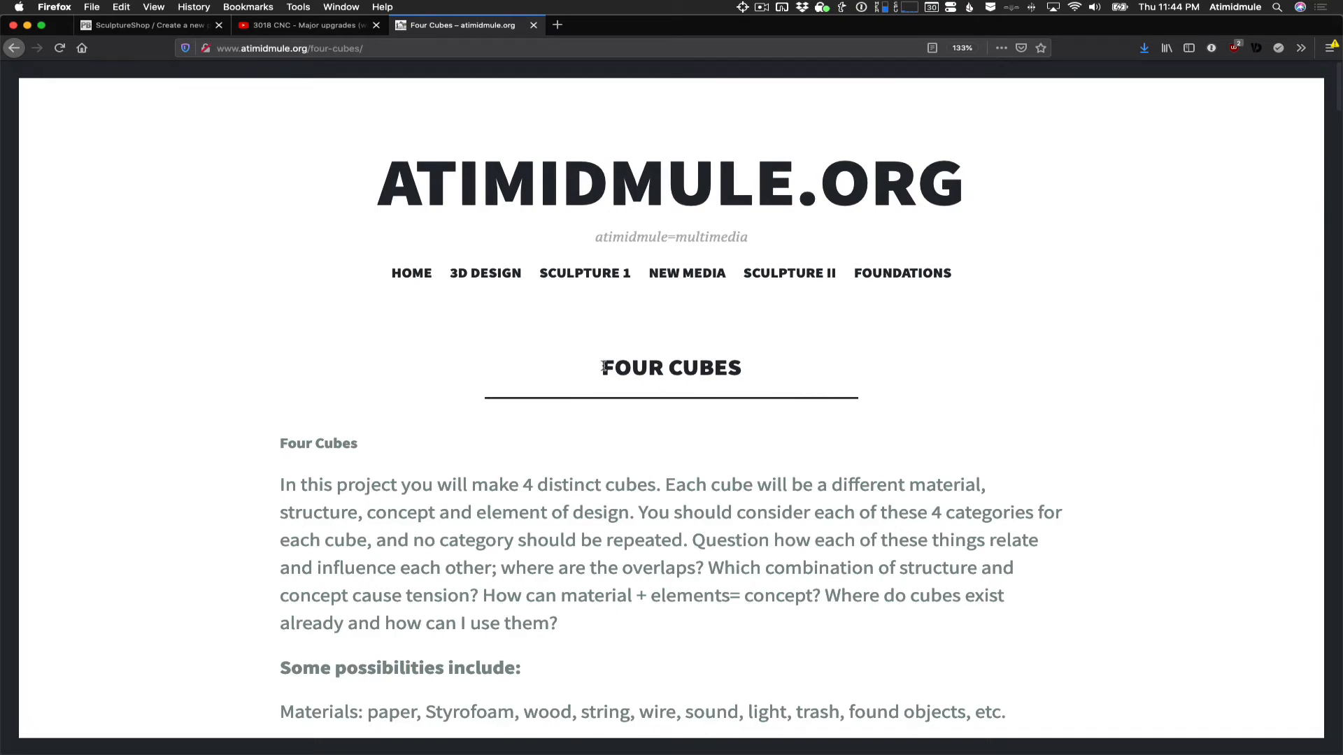
{"action": "scroll", "coordinate": [603, 366], "scroll_direction": "down", "scroll_amount": 1}
{"action": "left_click_drag", "start_coordinate": [603, 364], "coordinate": [686, 514]}
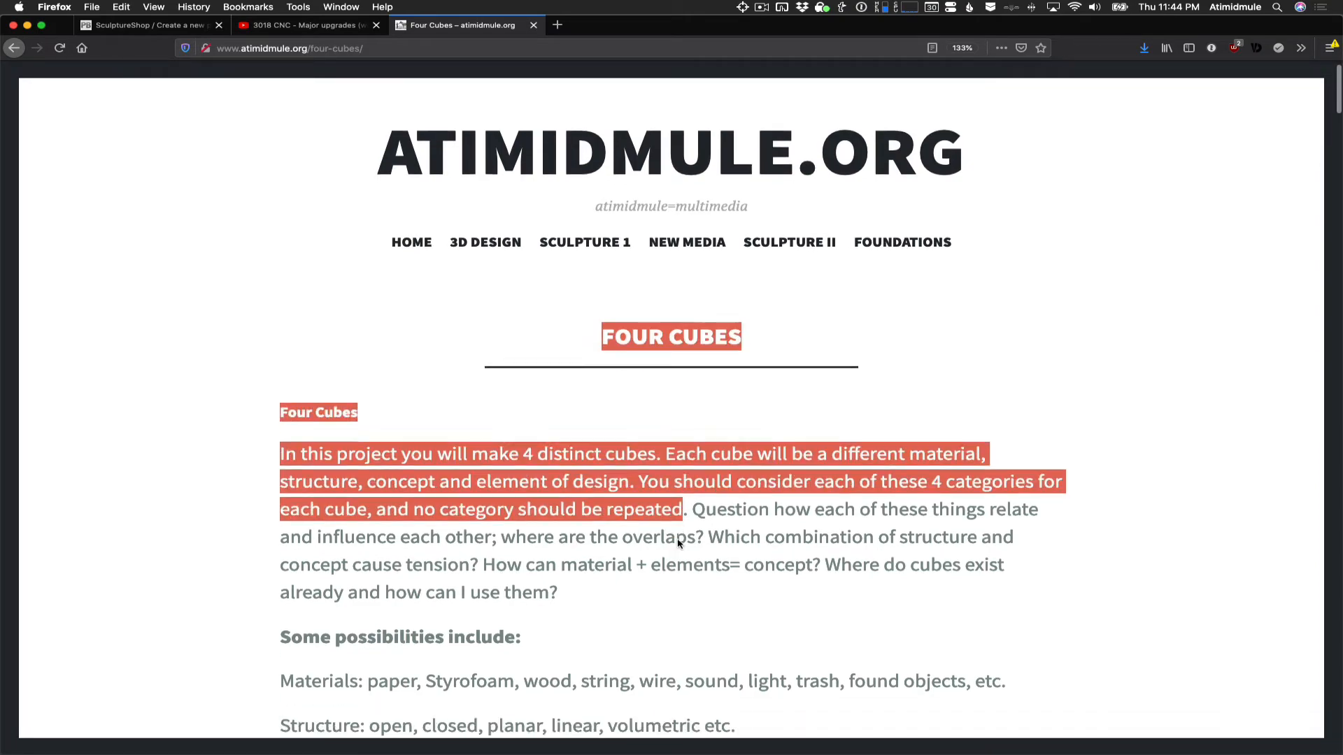
{"action": "scroll", "coordinate": [678, 539], "scroll_direction": "down", "scroll_amount": 20}
{"action": "scroll", "coordinate": [677, 540], "scroll_direction": "down", "scroll_amount": 3}
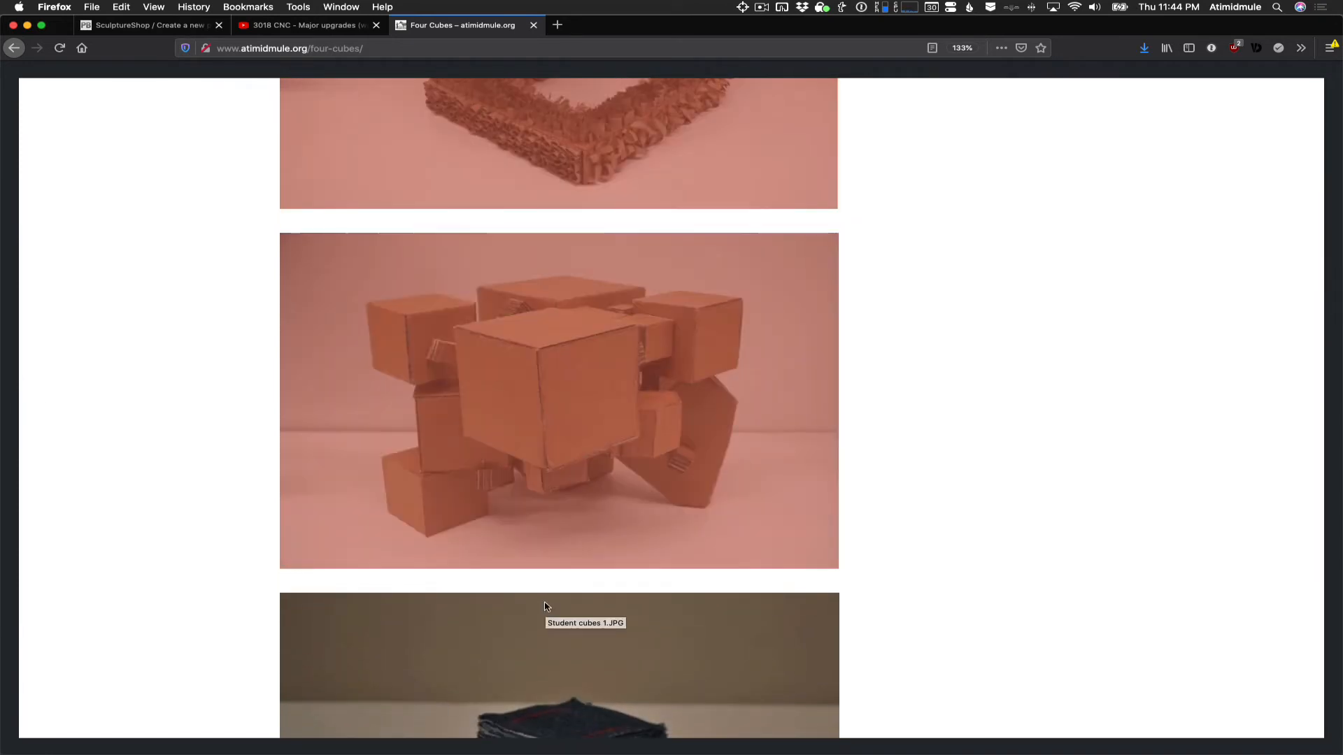
{"action": "key", "text": "F1"}
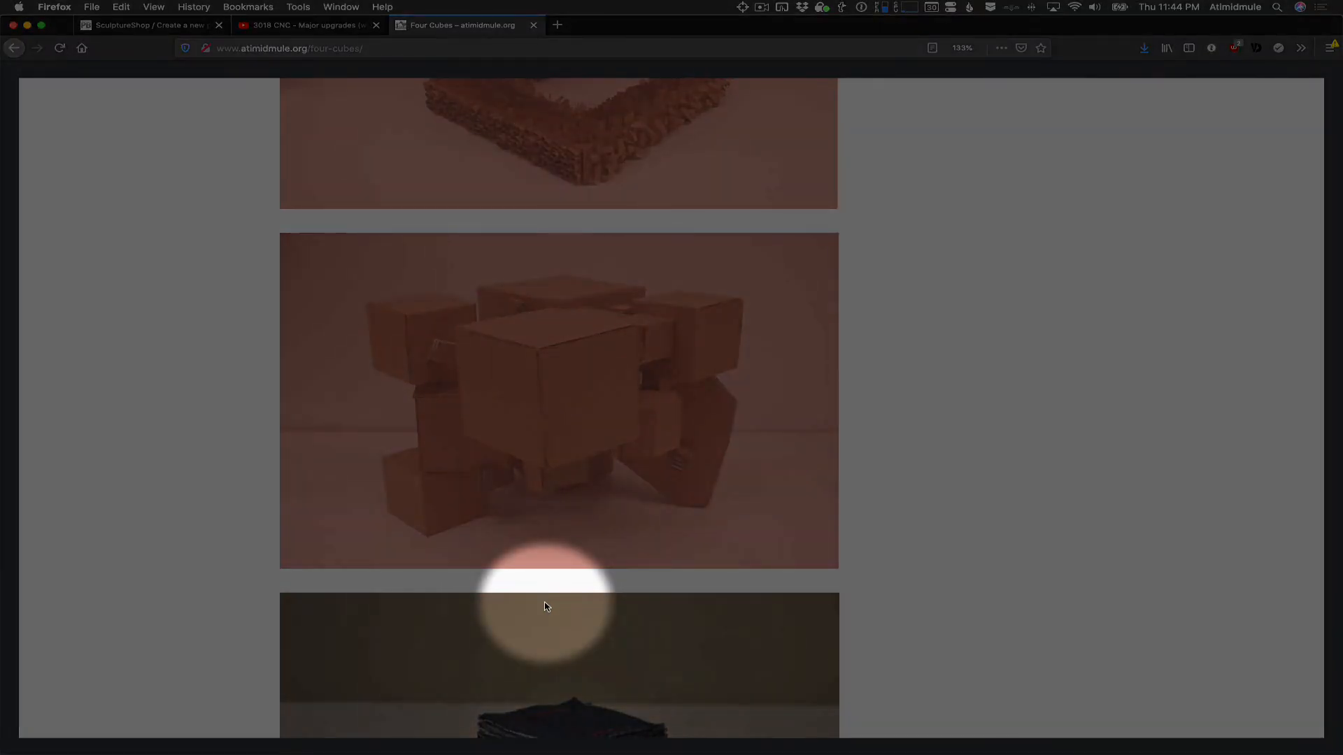
{"action": "key", "text": "F1"}
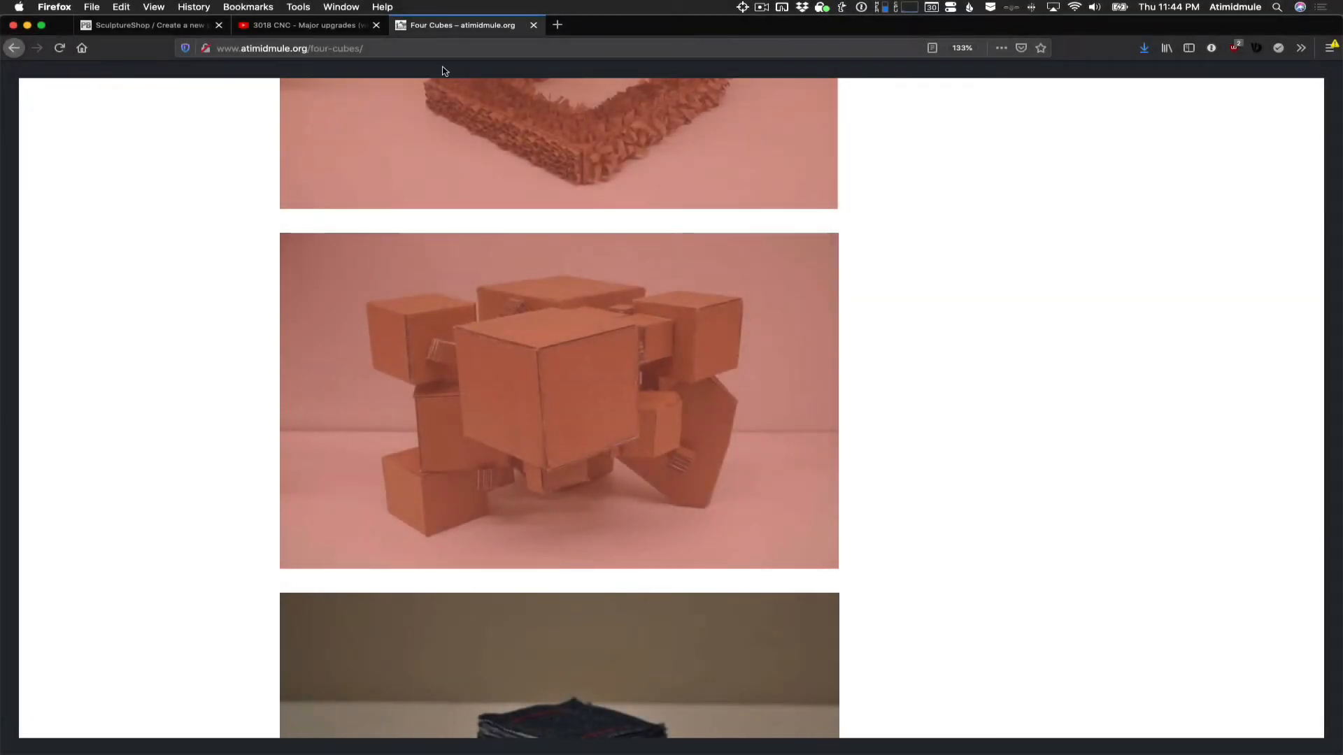
{"action": "left_click", "coordinate": [147, 26]}
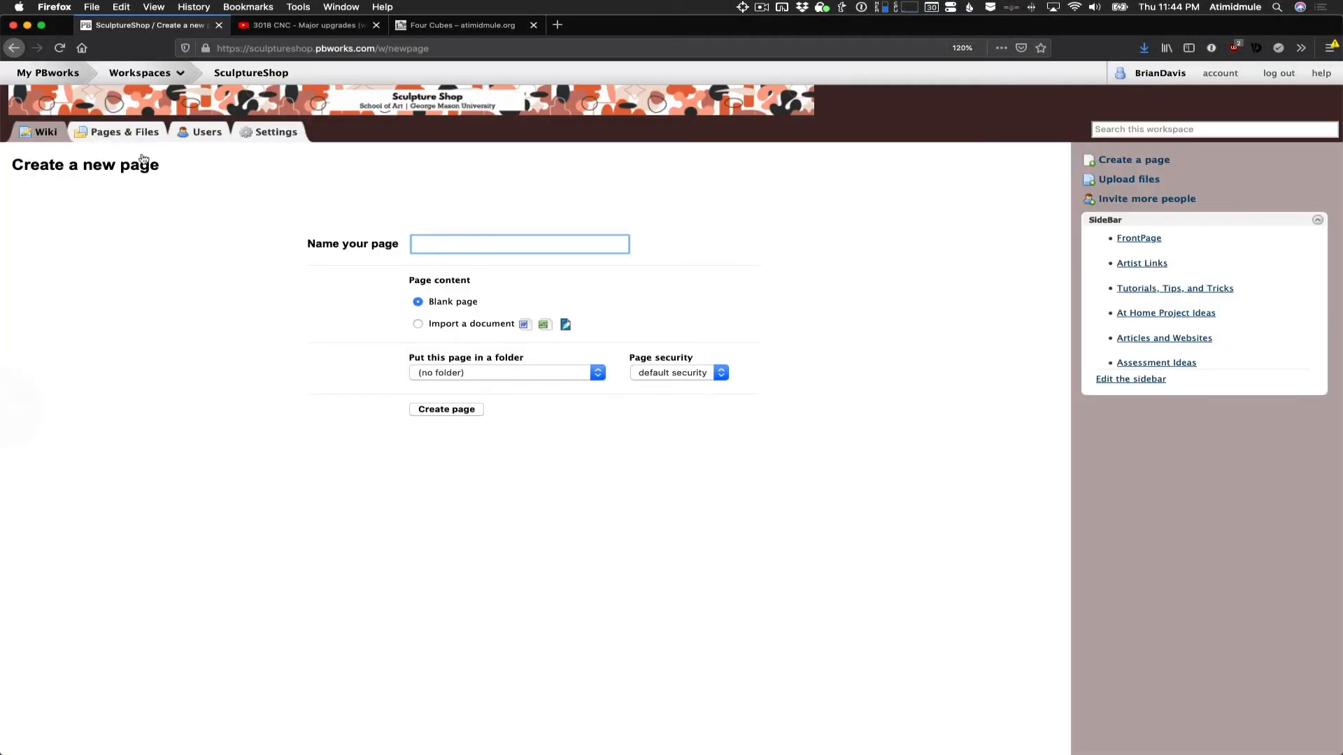
- Create a blank wiki page named "web import" with no folder and default security
{"action": "left_click", "coordinate": [475, 240]}
{"action": "type", "text": "w"}
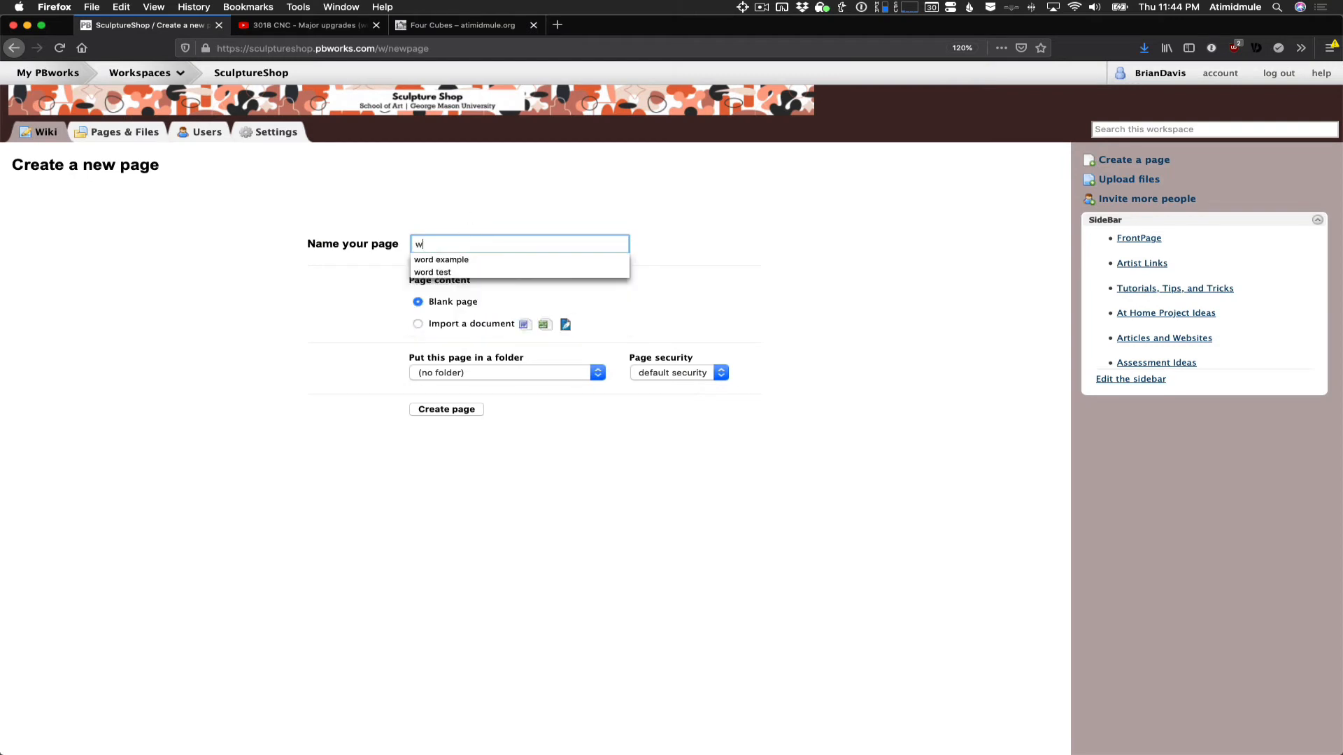
{"action": "type", "text": "eb im"}
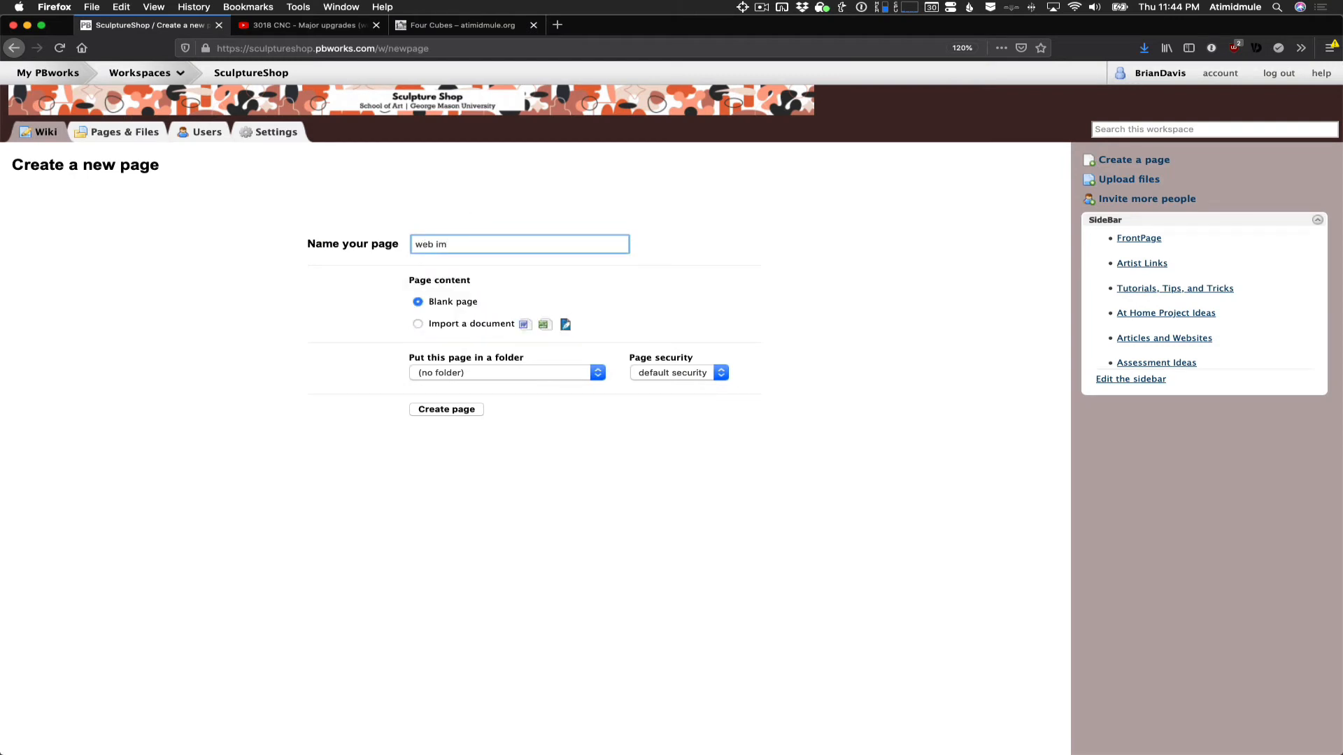
{"action": "type", "text": "port"}
{"action": "left_click", "coordinate": [471, 412]}
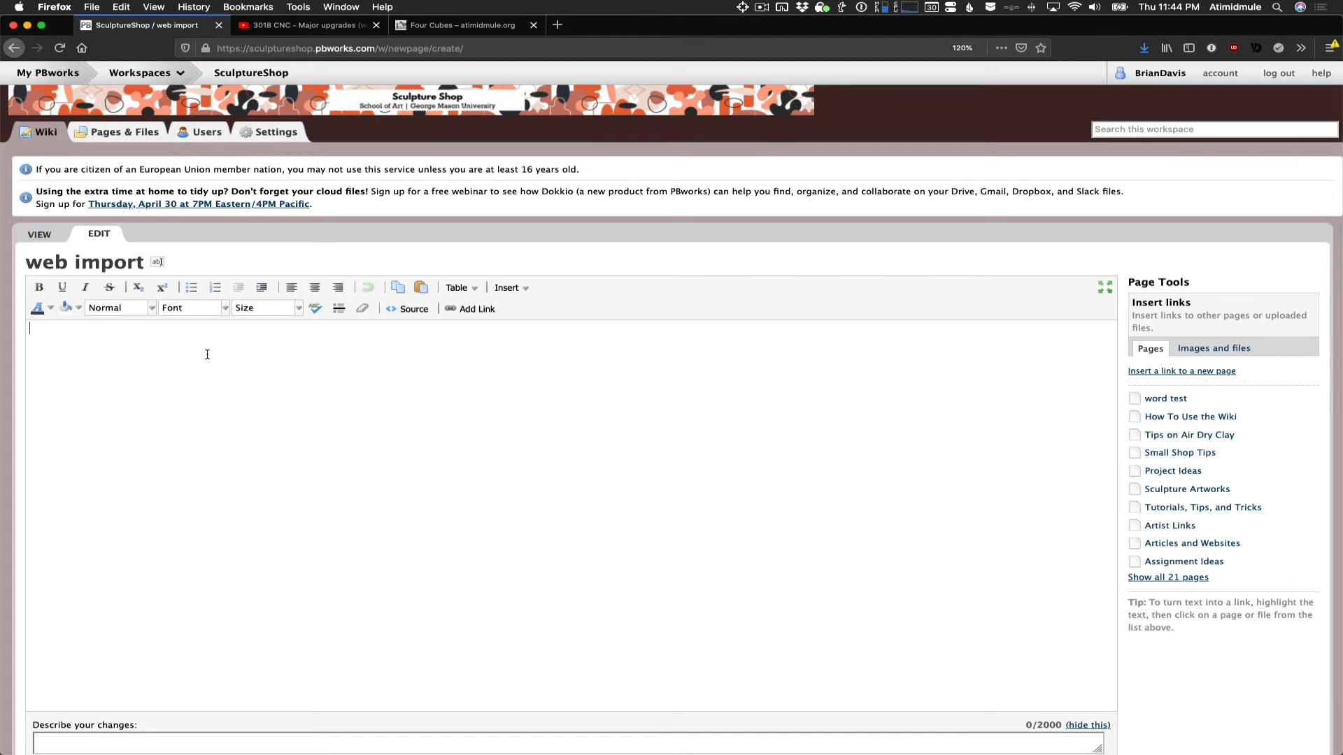
- Paste the copied Four Cubes content with its photos into the "web import" page, check it, and save the page
{"action": "key", "text": "super+v"}
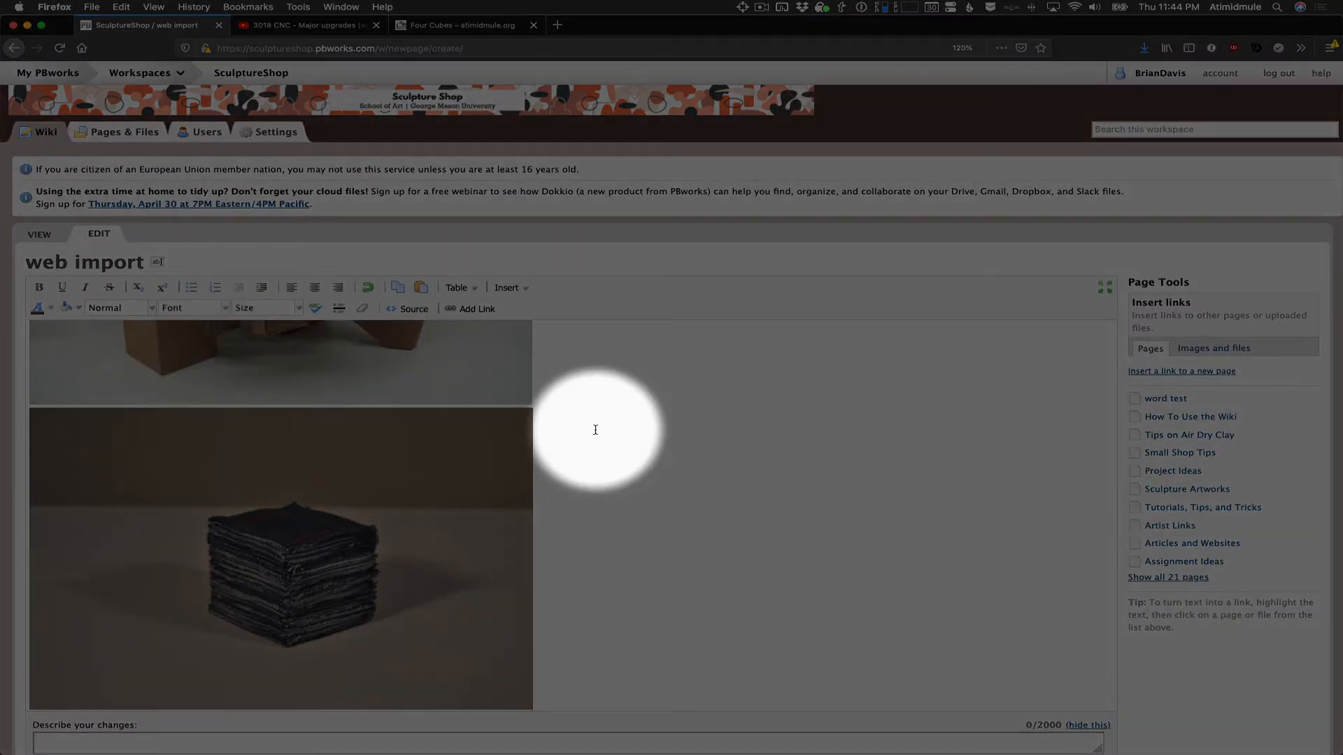
{"action": "scroll", "coordinate": [595, 429], "scroll_direction": "up", "scroll_amount": 15}
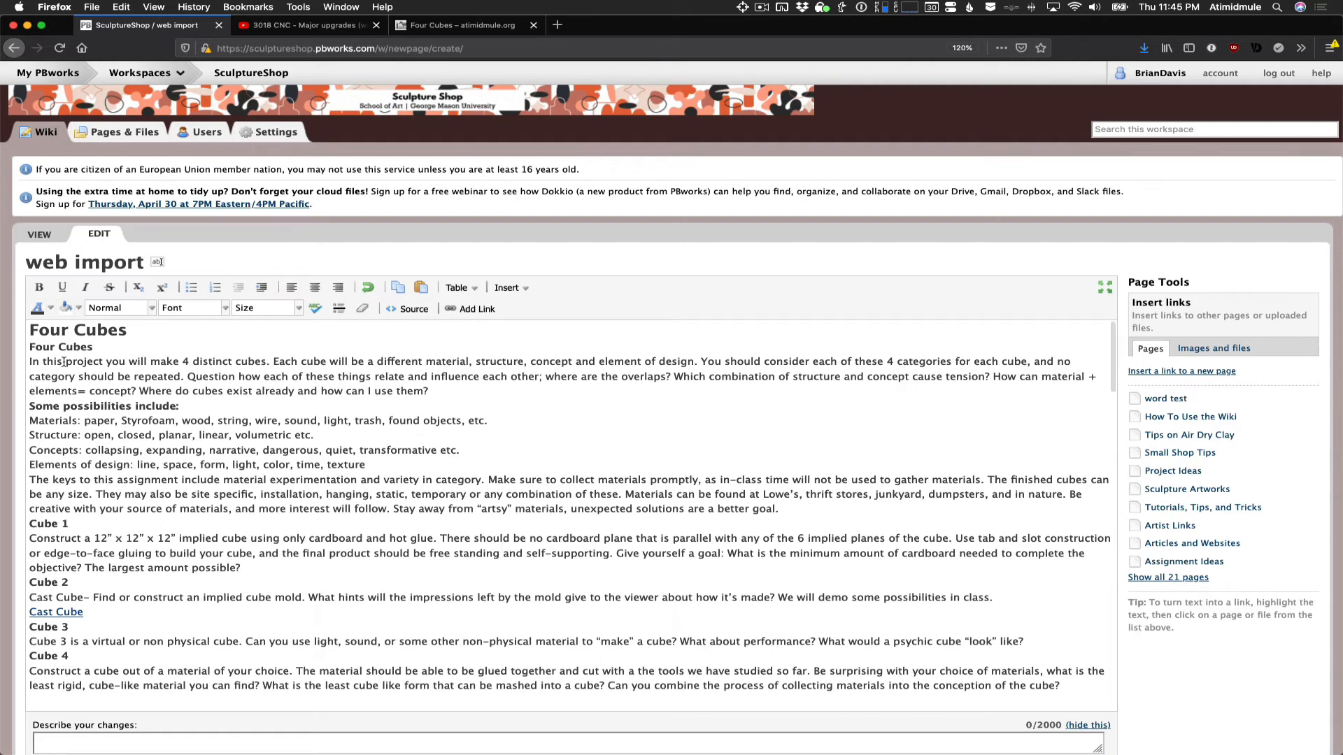
{"action": "scroll", "coordinate": [259, 535], "scroll_direction": "down", "scroll_amount": 5}
{"action": "scroll", "coordinate": [259, 535], "scroll_direction": "down", "scroll_amount": 15}
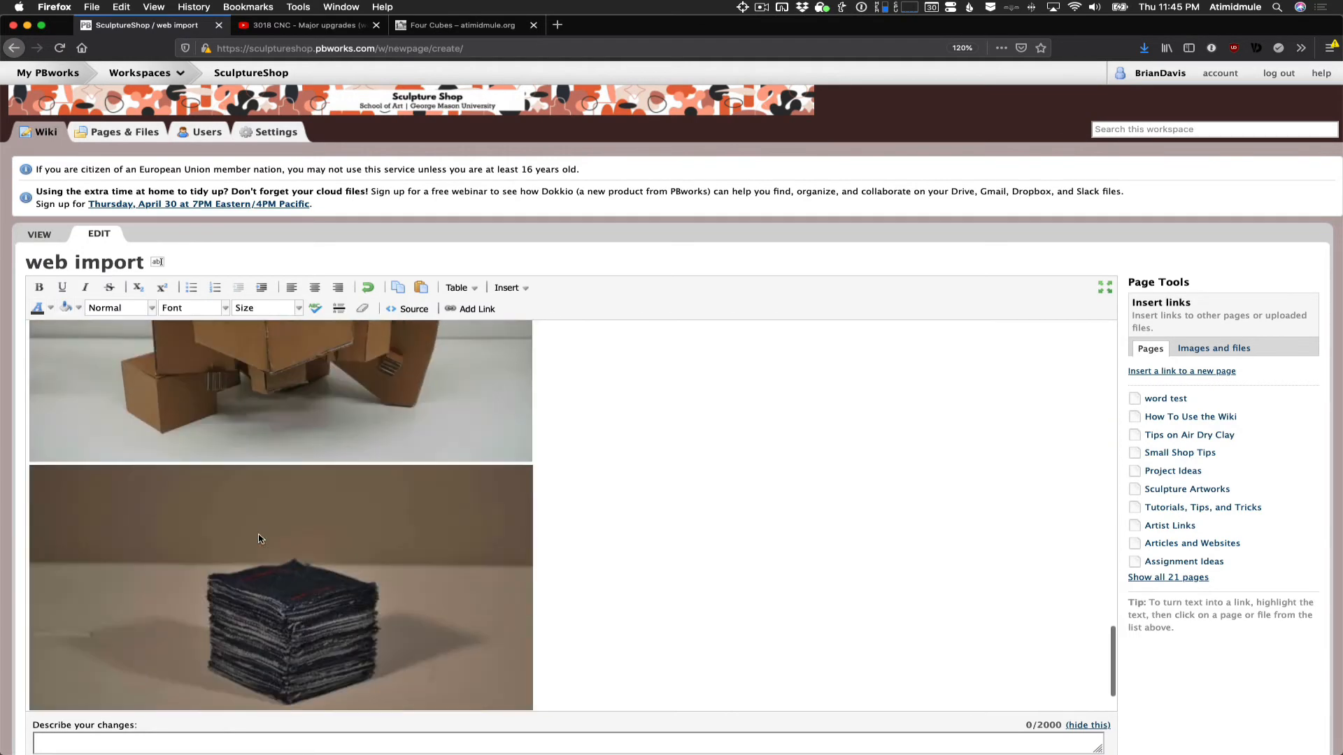
{"action": "scroll", "coordinate": [259, 538], "scroll_direction": "up", "scroll_amount": 20}
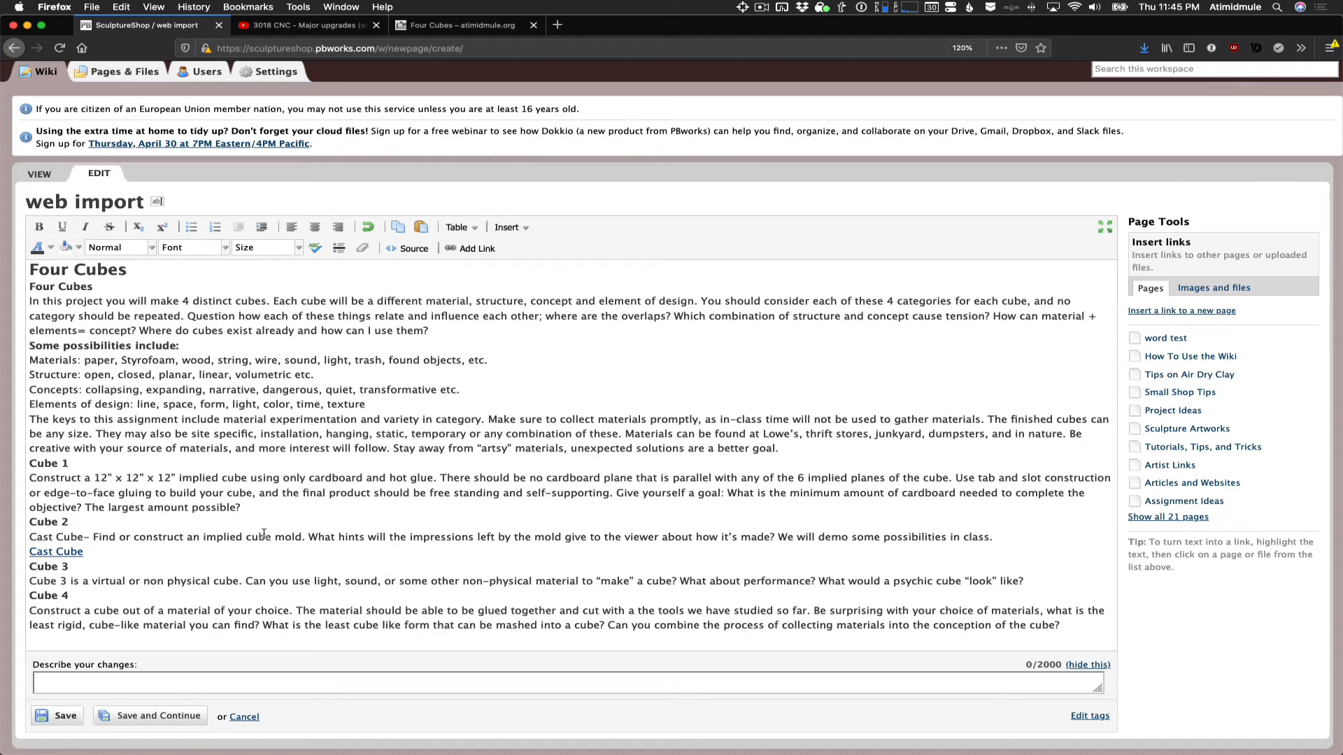
{"action": "left_click", "coordinate": [68, 722]}
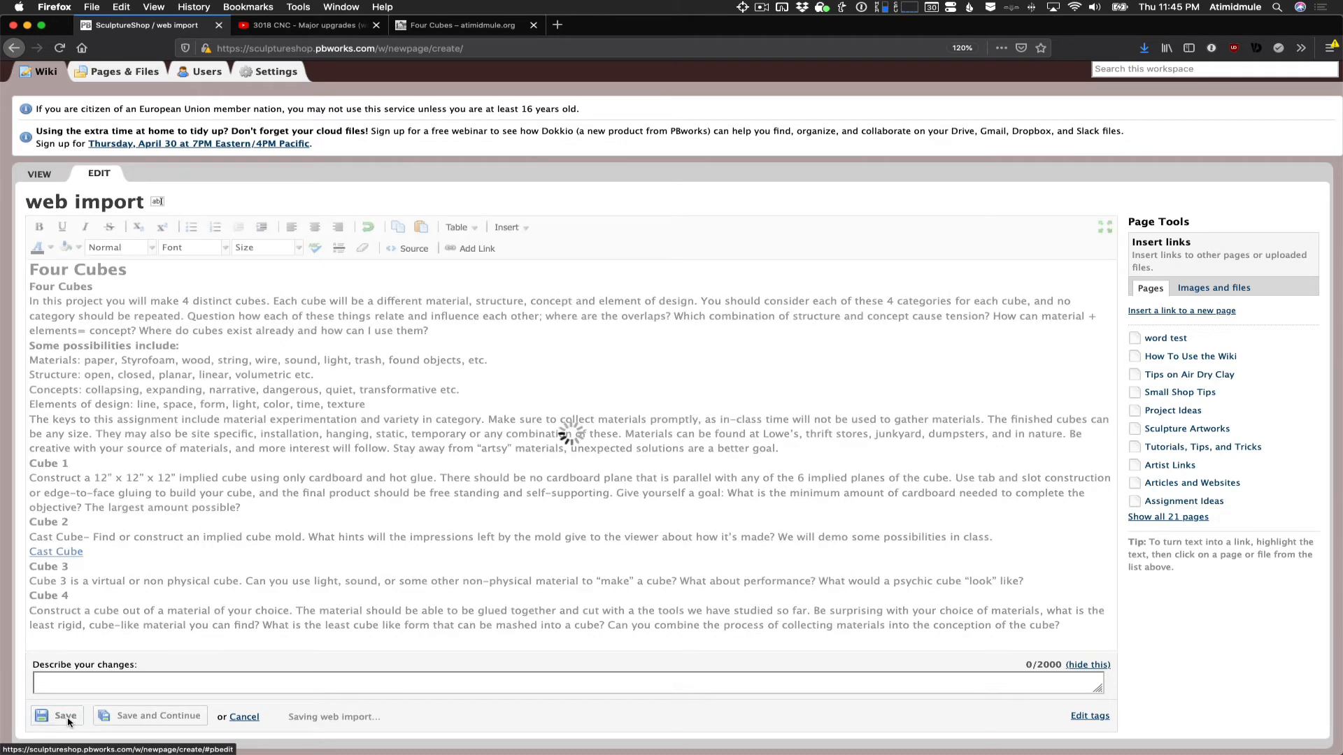
{"action": "scroll", "coordinate": [448, 588], "scroll_direction": "down", "scroll_amount": 20}
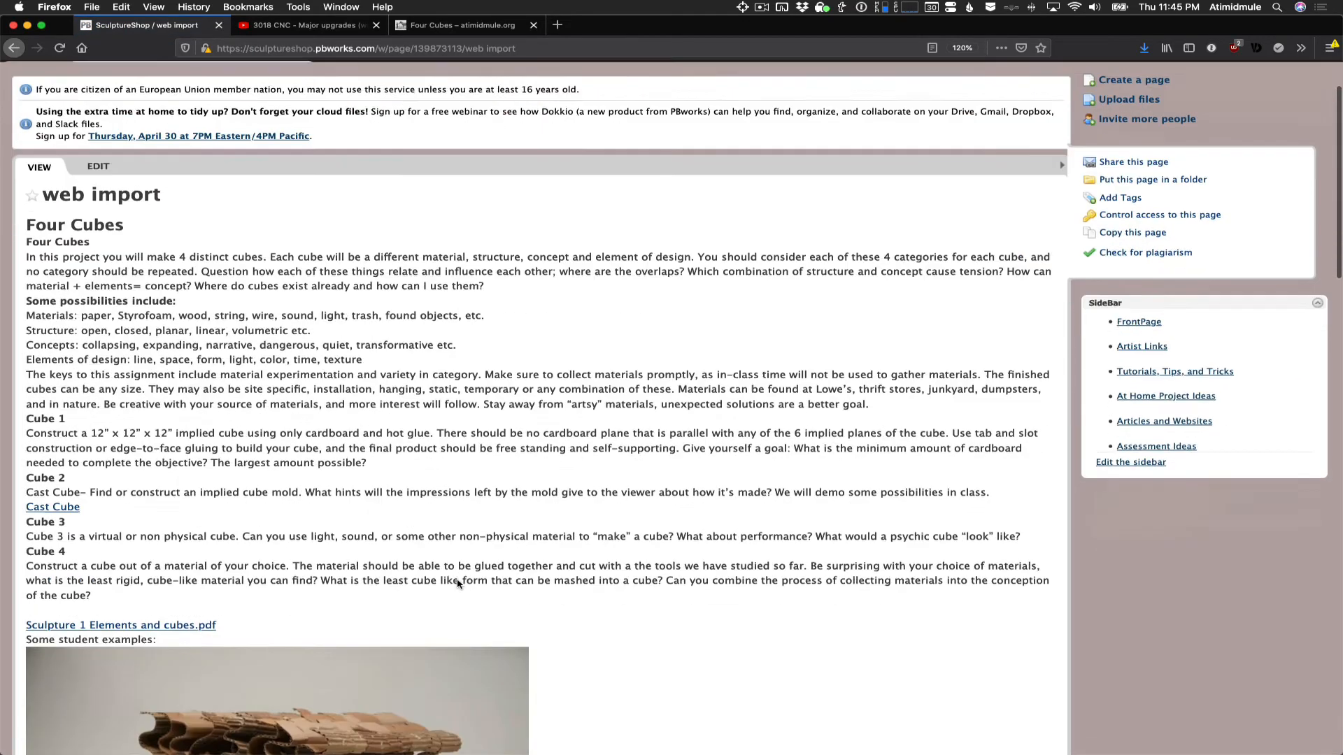
{"action": "scroll", "coordinate": [457, 584], "scroll_direction": "up", "scroll_amount": 20}
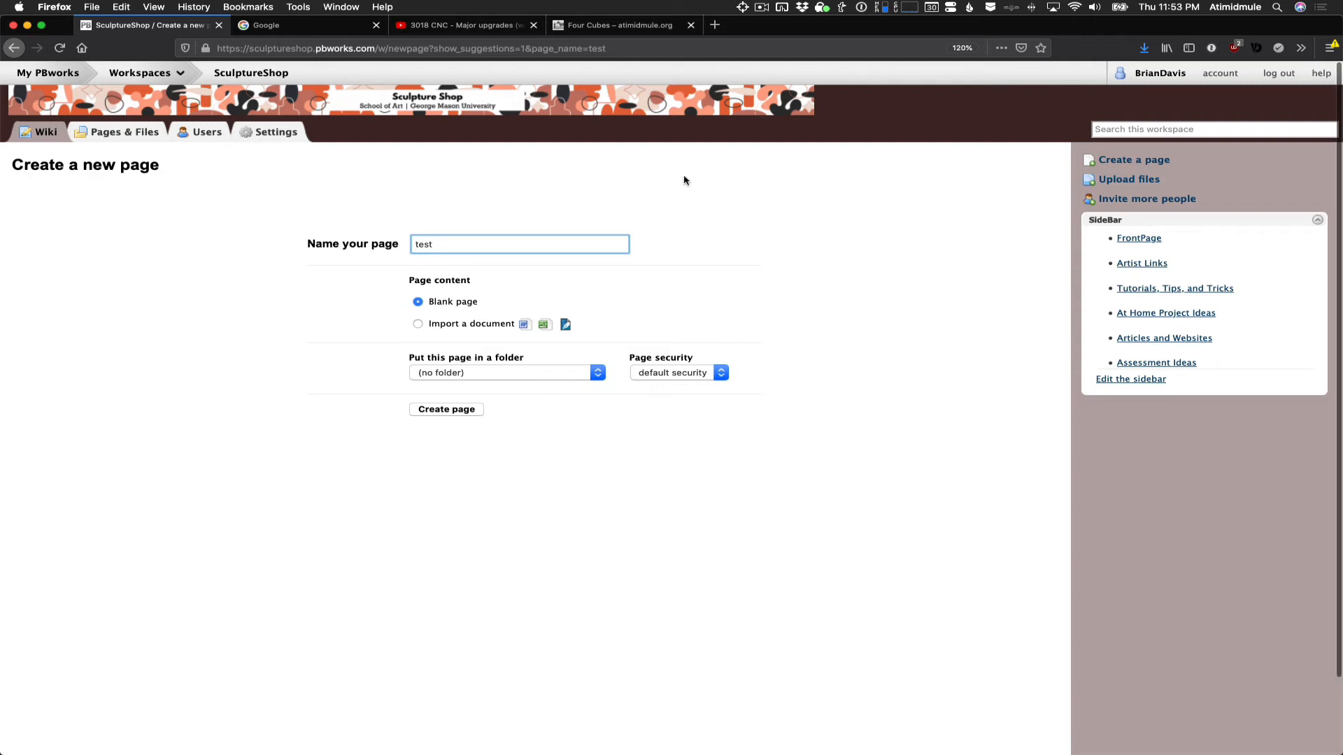
- Create the blank page "test" and add Hummingbird.jpg from the desktop to it, uploading the image as a new revision
{"action": "left_click", "coordinate": [452, 410]}
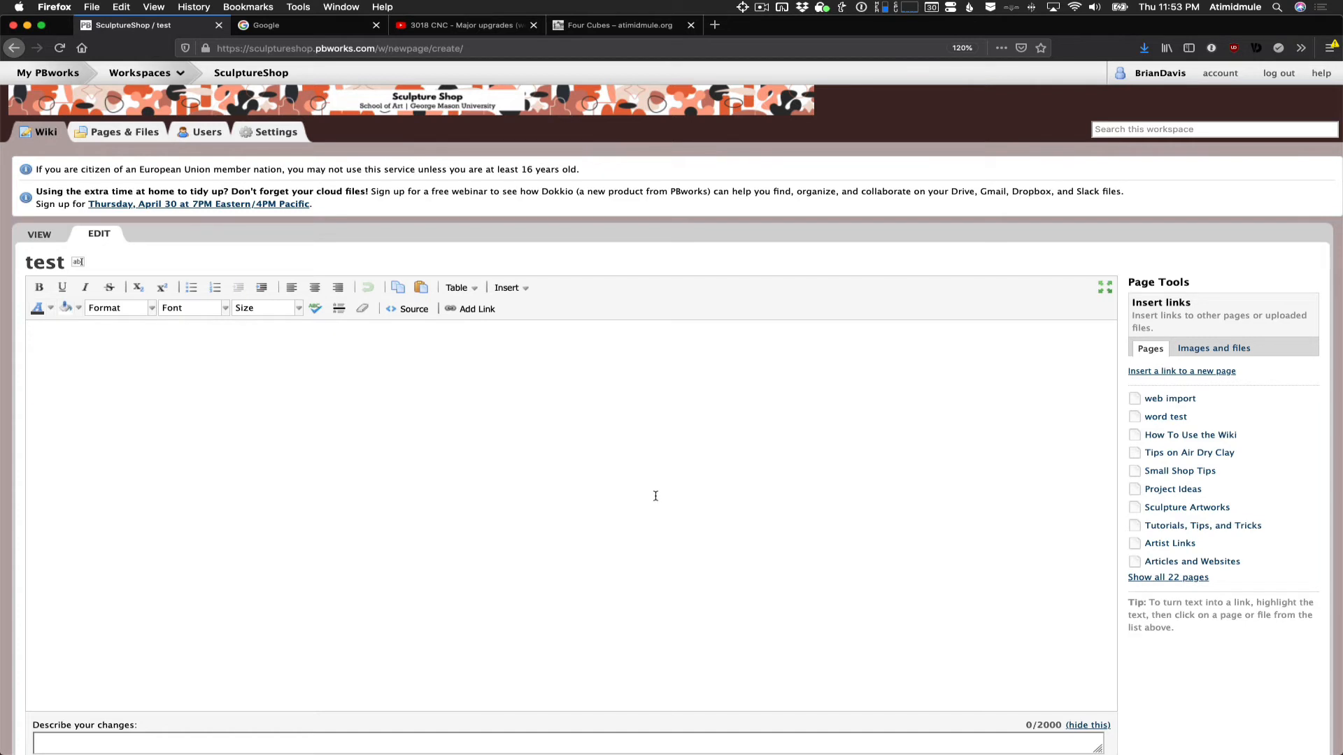
{"action": "key", "text": "super+Tab"}
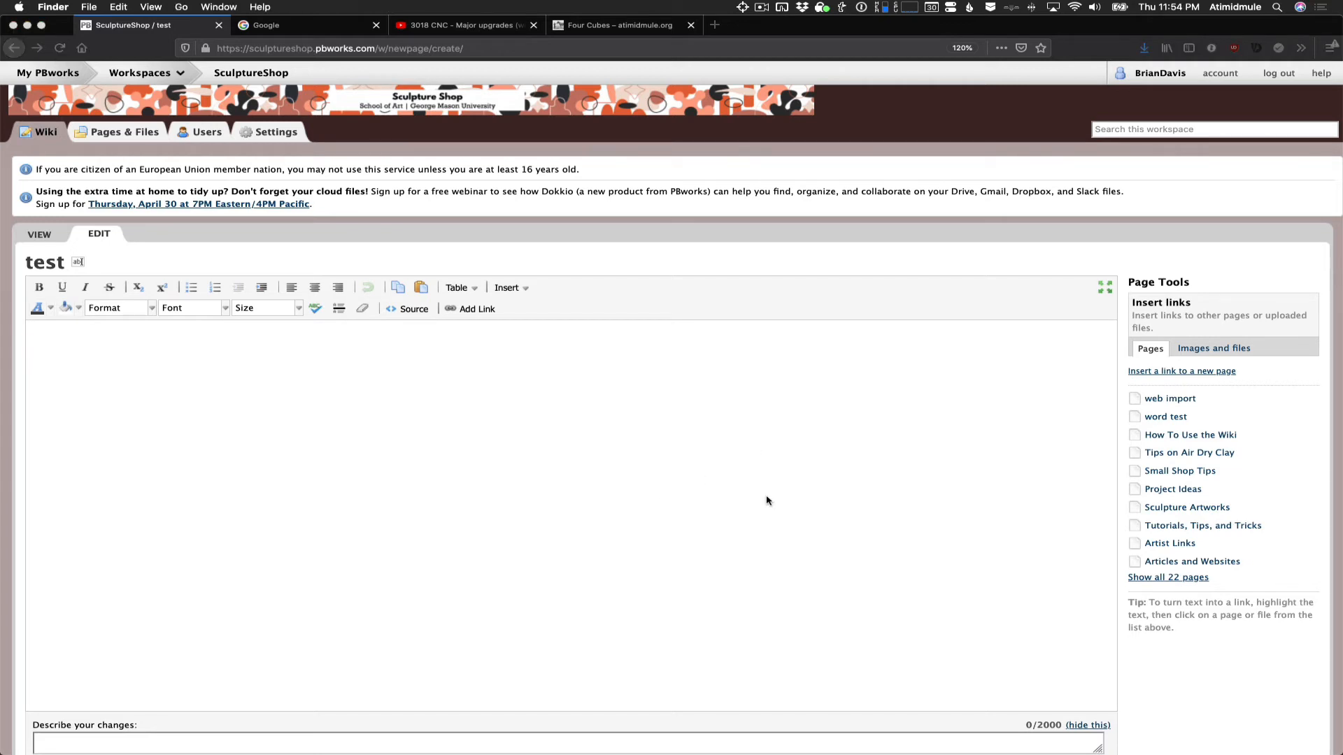
{"action": "key", "text": "F11"}
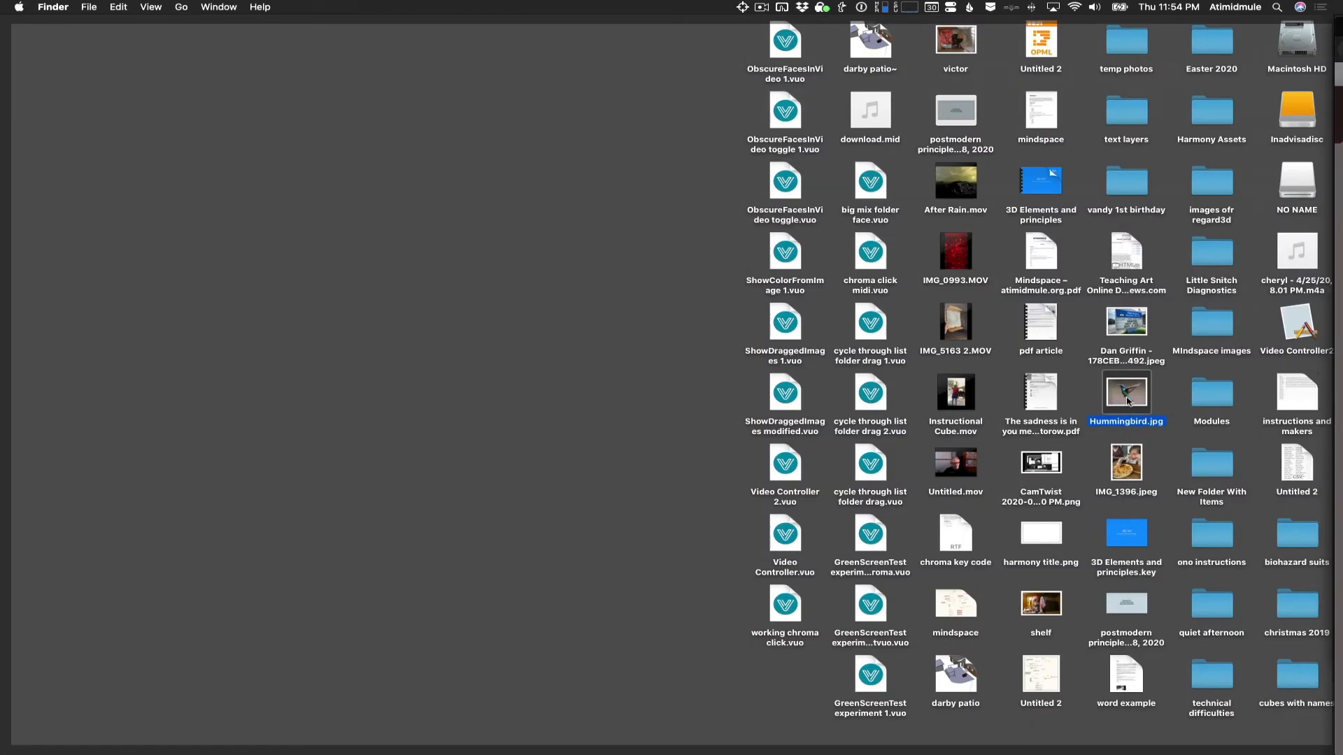
{"action": "left_click_drag", "start_coordinate": [1126, 393], "coordinate": [572, 415]}
{"action": "key", "text": "F11"}
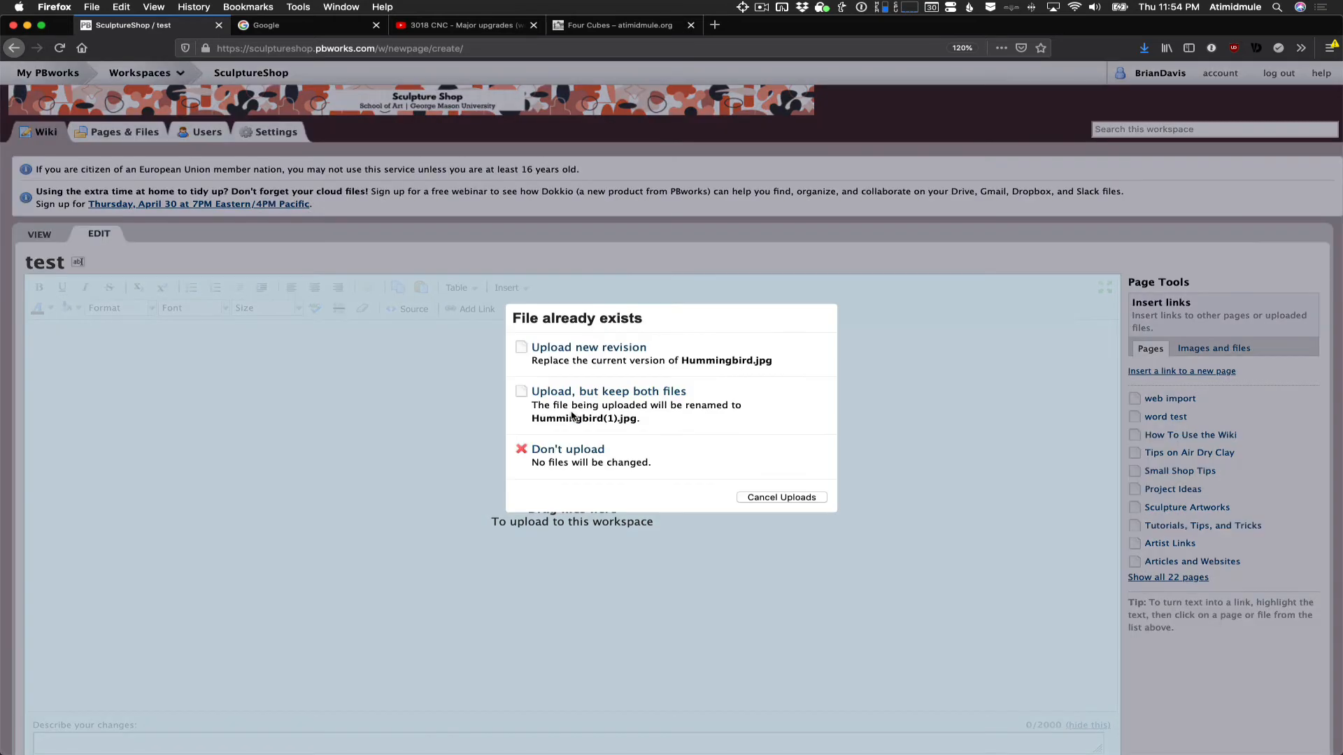
{"action": "left_click", "coordinate": [521, 354]}
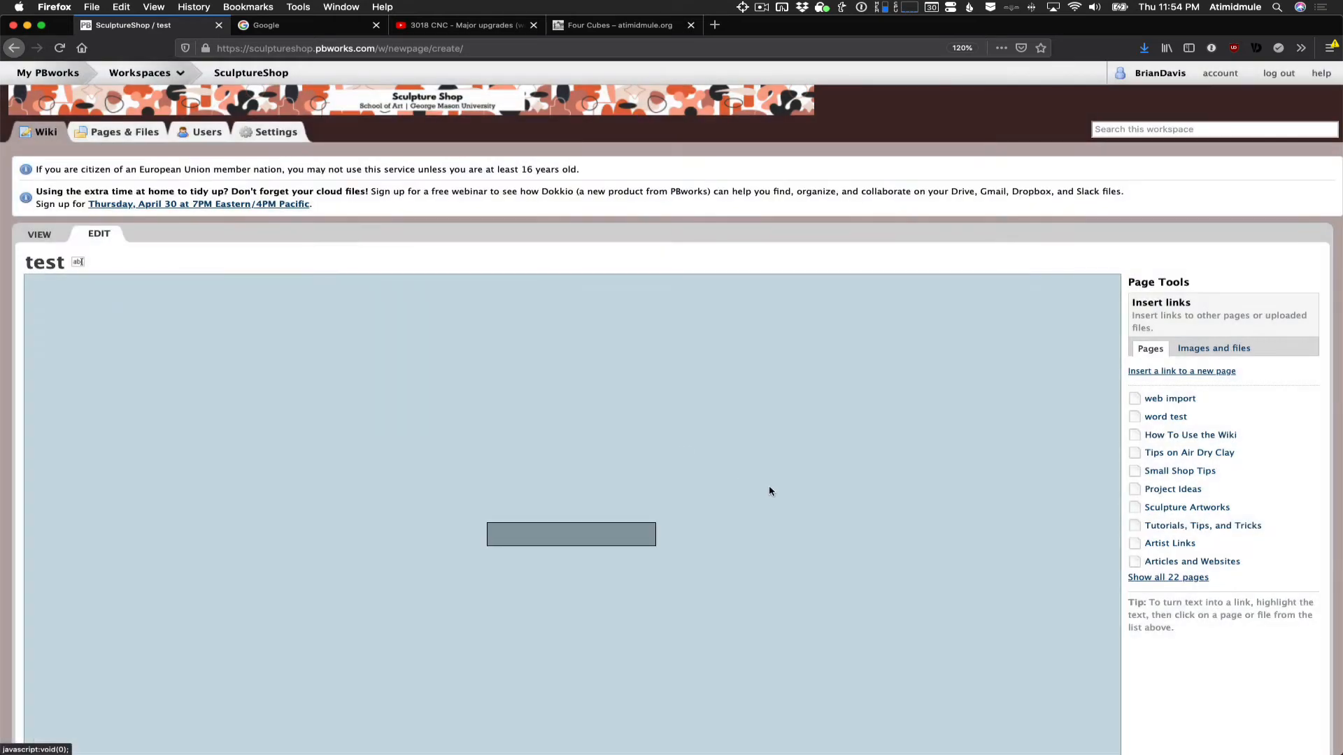
- Set the hummingbird image's width to 500 pixels and save the image changes
{"action": "scroll", "coordinate": [769, 491], "scroll_direction": "down", "scroll_amount": 5}
{"action": "scroll", "coordinate": [769, 491], "scroll_direction": "up", "scroll_amount": 5}
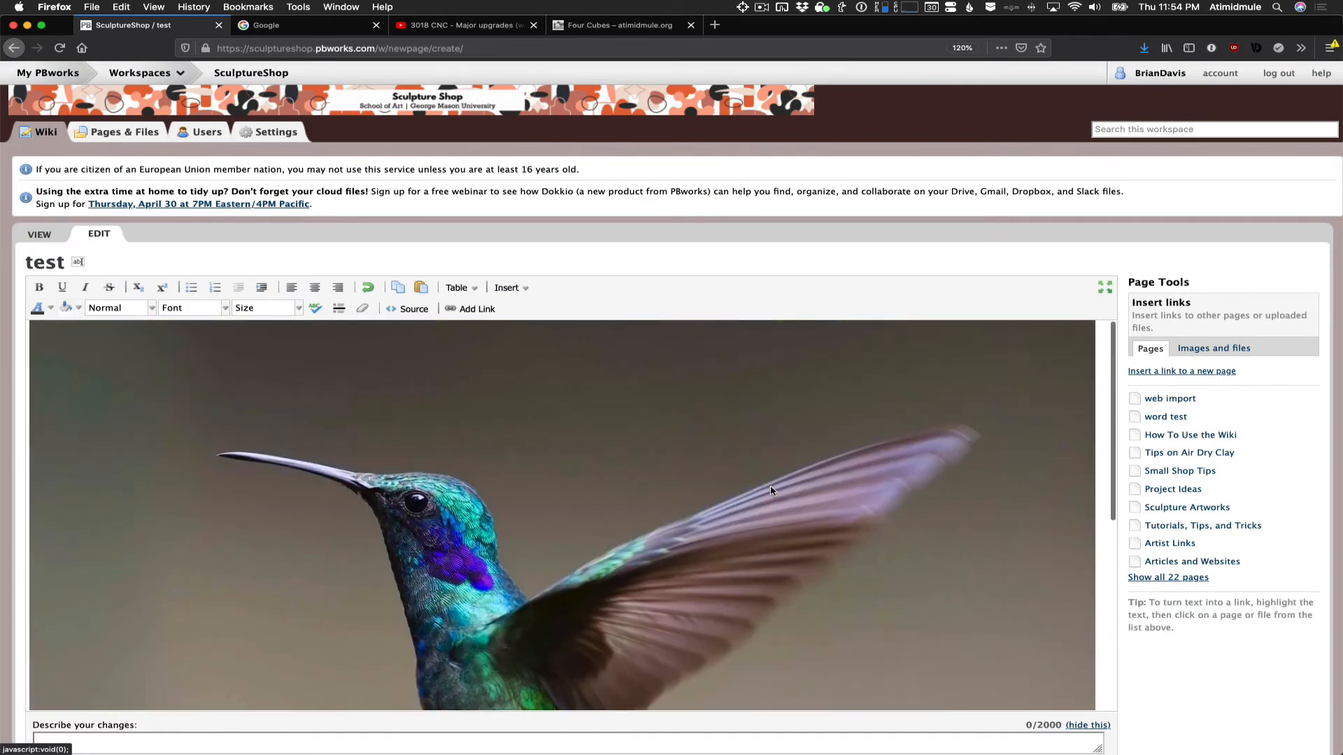
{"action": "scroll", "coordinate": [770, 491], "scroll_direction": "down", "scroll_amount": 6}
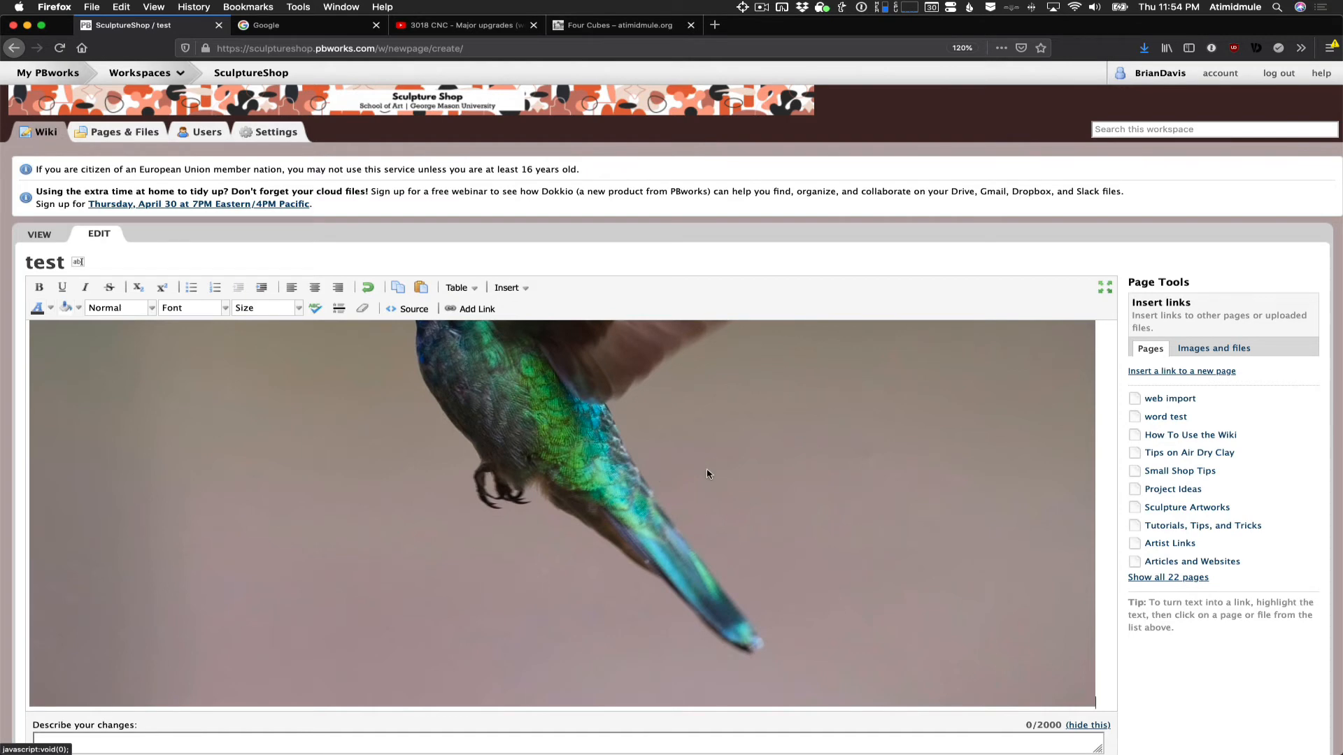
{"action": "scroll", "coordinate": [708, 476], "scroll_direction": "up", "scroll_amount": 5}
{"action": "scroll", "coordinate": [689, 493], "scroll_direction": "down", "scroll_amount": 5}
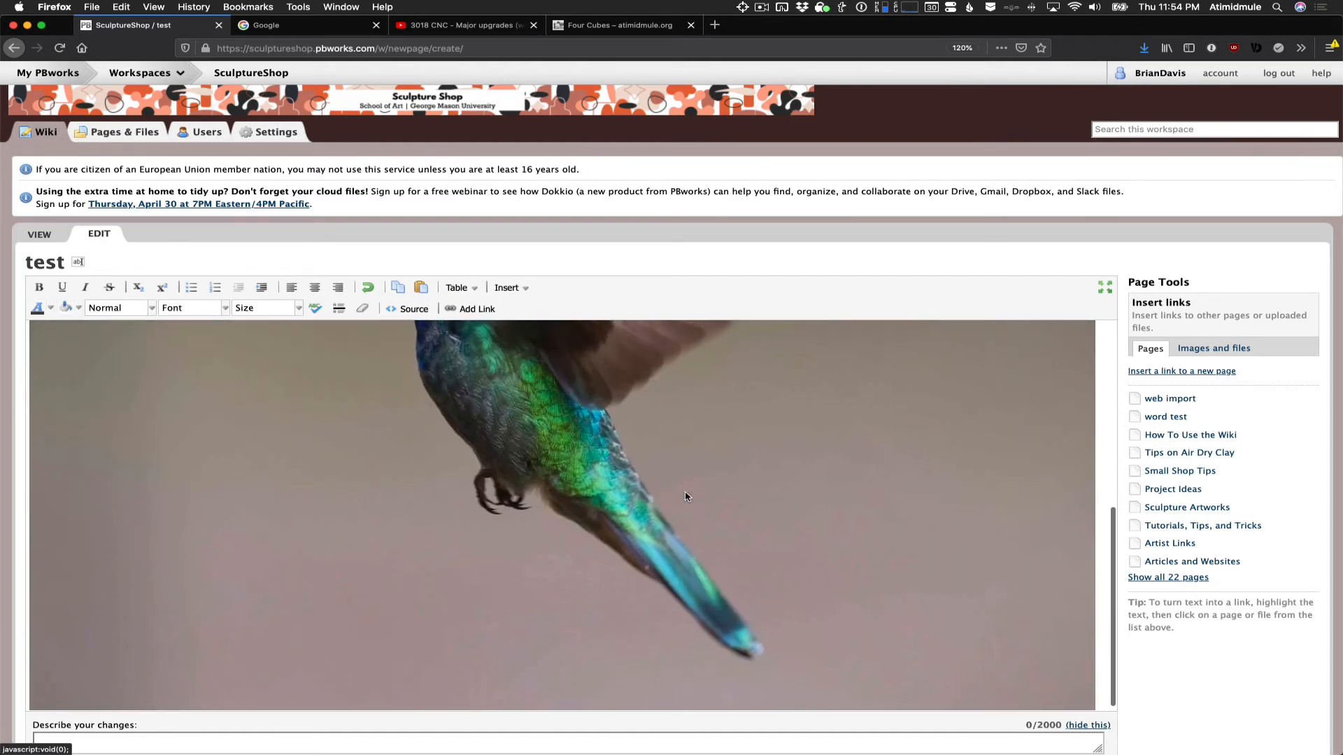
{"action": "scroll", "coordinate": [686, 496], "scroll_direction": "up", "scroll_amount": 5}
{"action": "scroll", "coordinate": [689, 498], "scroll_direction": "down", "scroll_amount": 3}
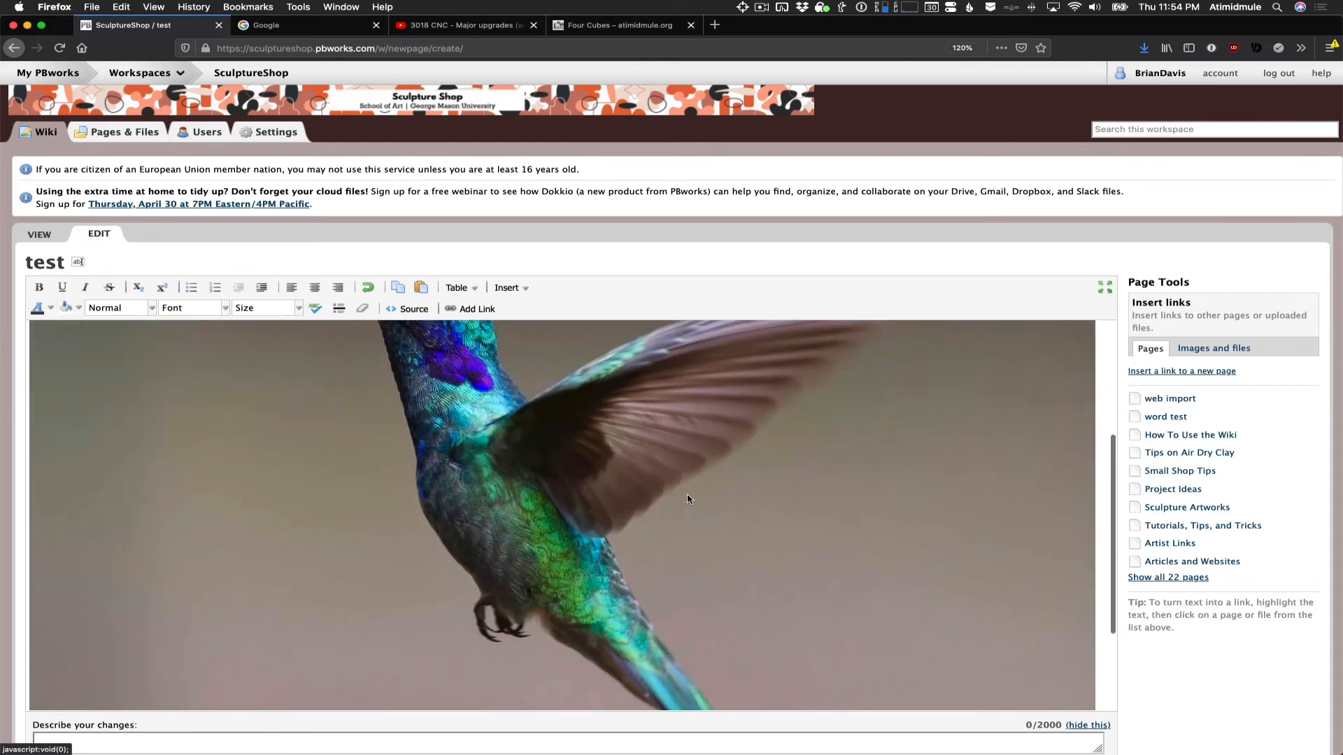
{"action": "double_click", "coordinate": [665, 456]}
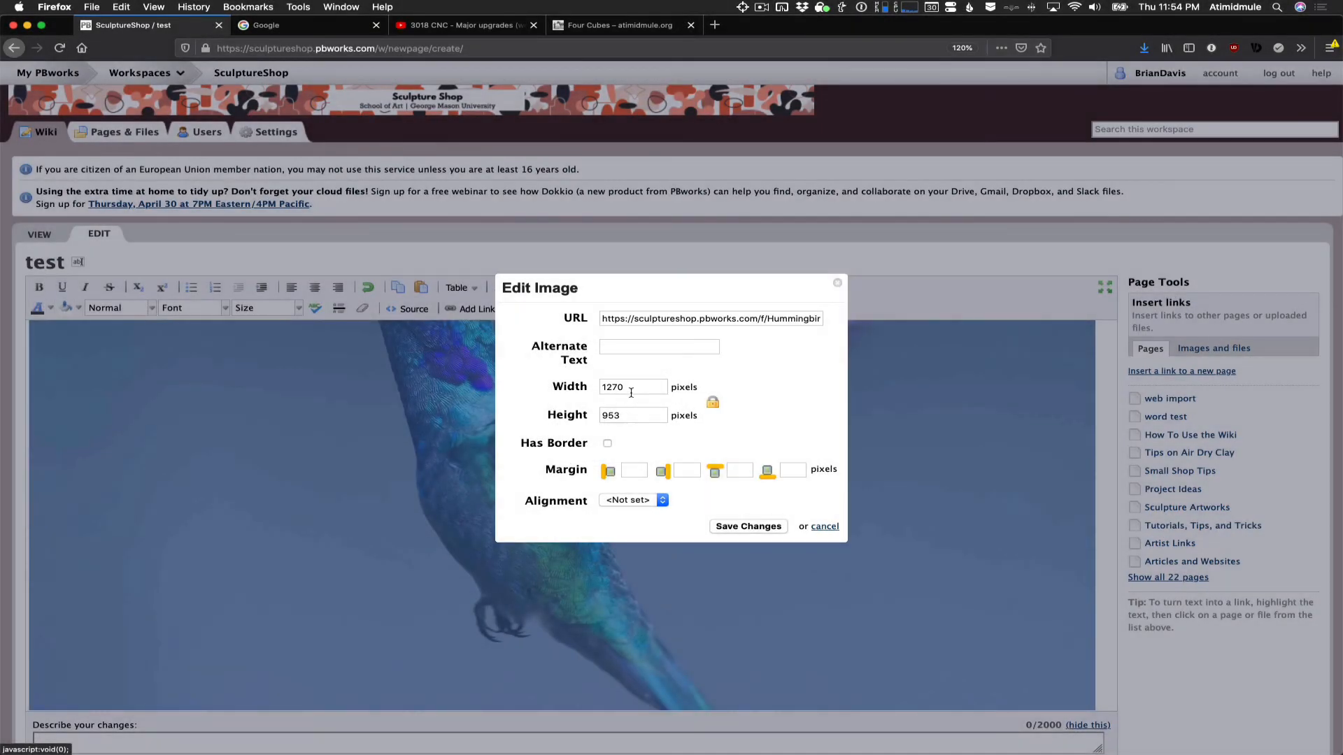
{"action": "left_click_drag", "start_coordinate": [633, 389], "coordinate": [560, 388]}
{"action": "type", "text": "500"}
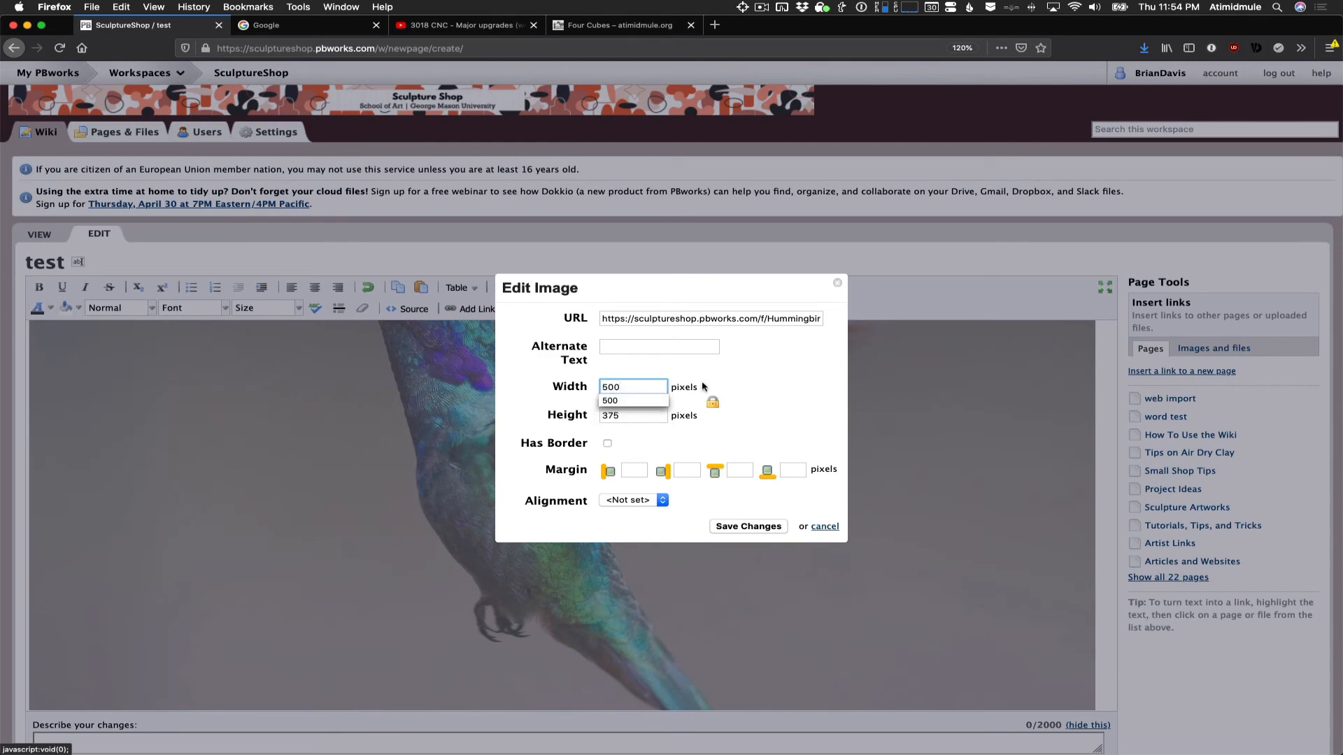
{"action": "left_click", "coordinate": [774, 530]}
- Add the line "Some text" below the hummingbird image
{"action": "left_click", "coordinate": [714, 479]}
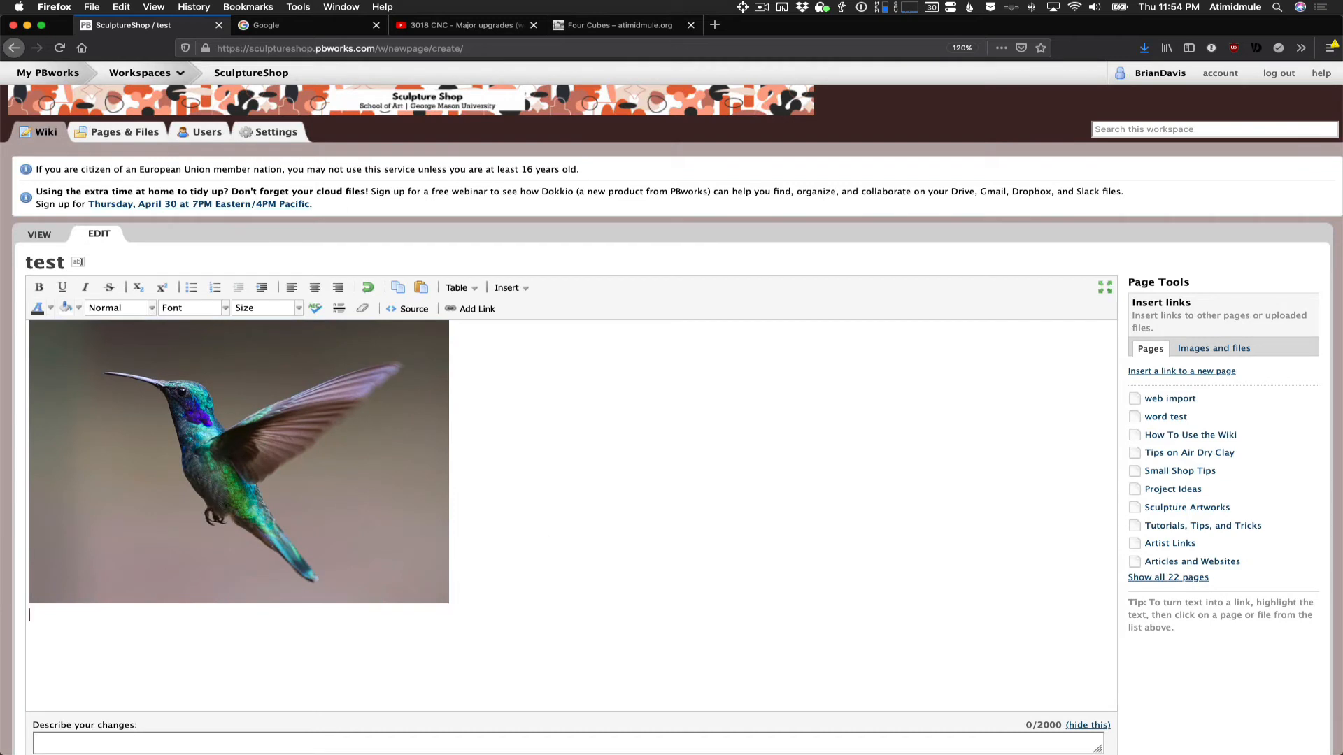
{"action": "key", "text": "Return"}
{"action": "type", "text": "Some text"}
- Add the recent file "pdf article" from Finder to the page as a link below the text, and close the Finder window
{"action": "left_click", "coordinate": [83, 733]}
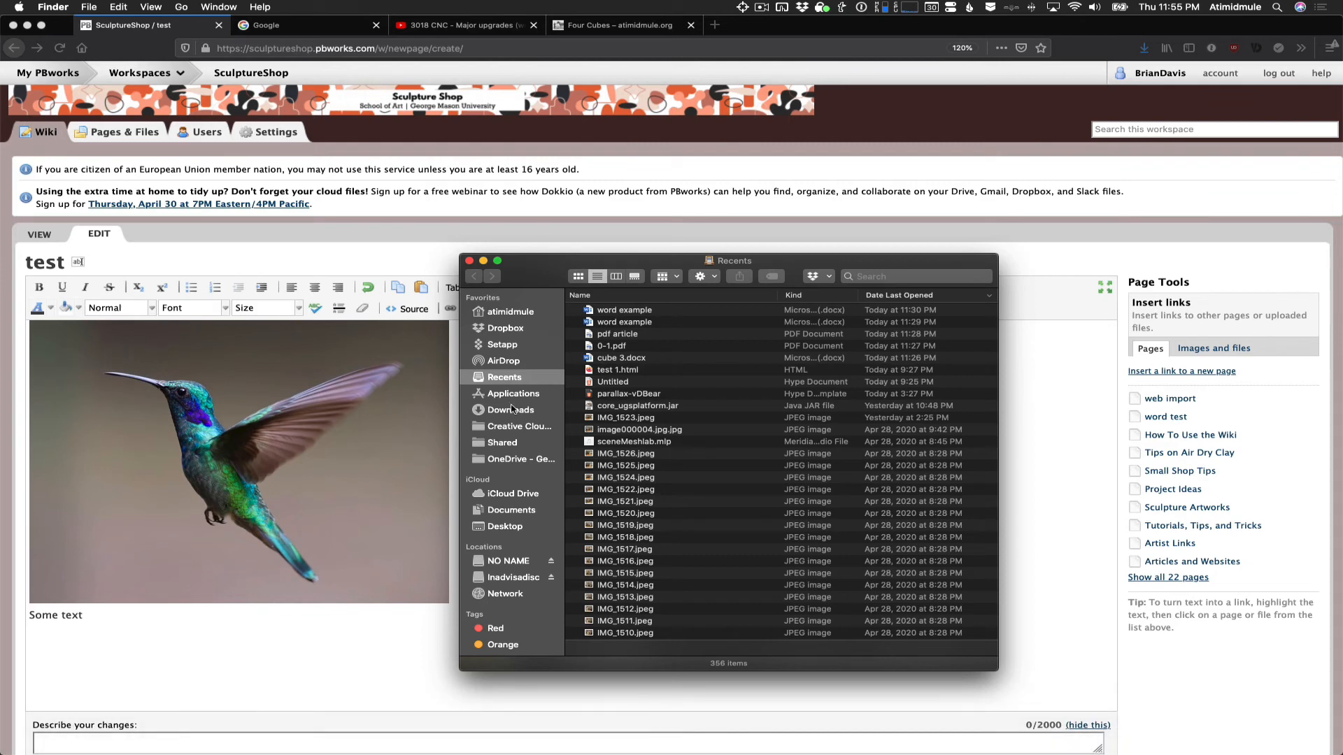
{"action": "left_click", "coordinate": [629, 335]}
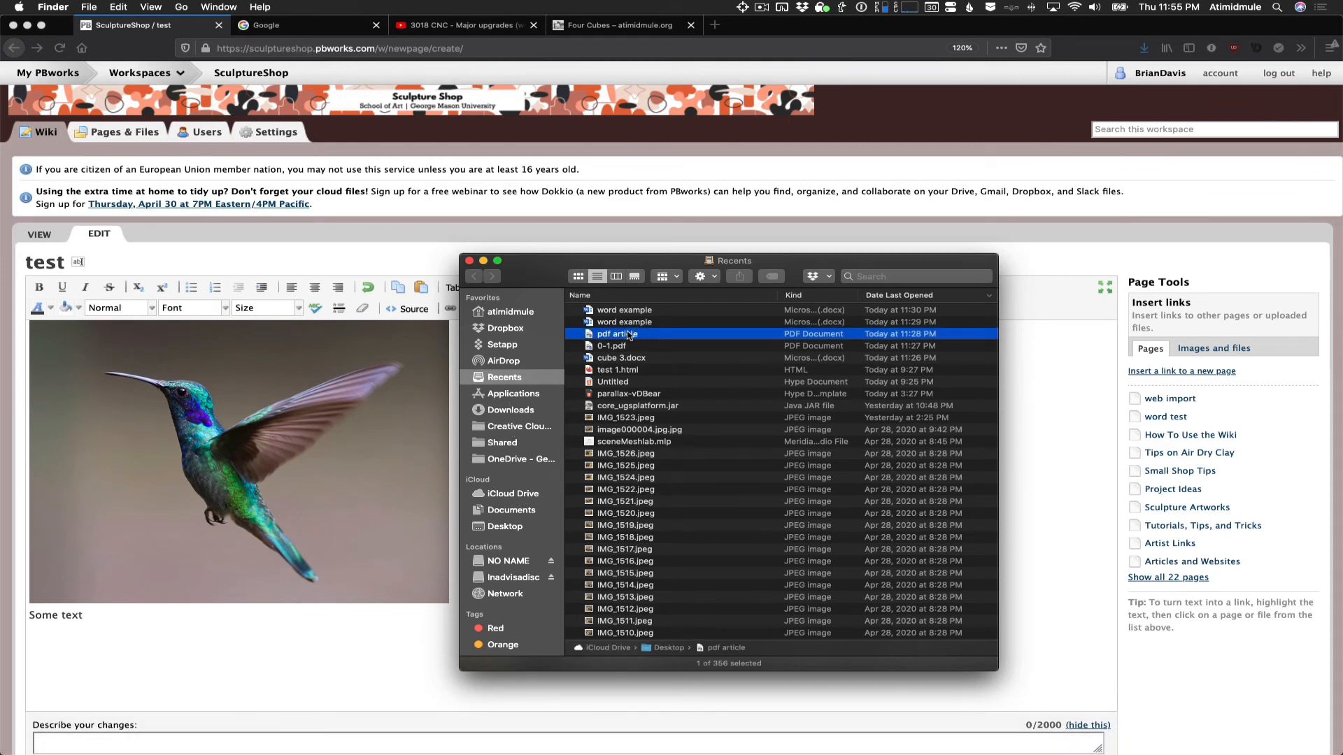
{"action": "left_click_drag", "start_coordinate": [648, 335], "coordinate": [403, 533]}
{"action": "left_click", "coordinate": [469, 260]}
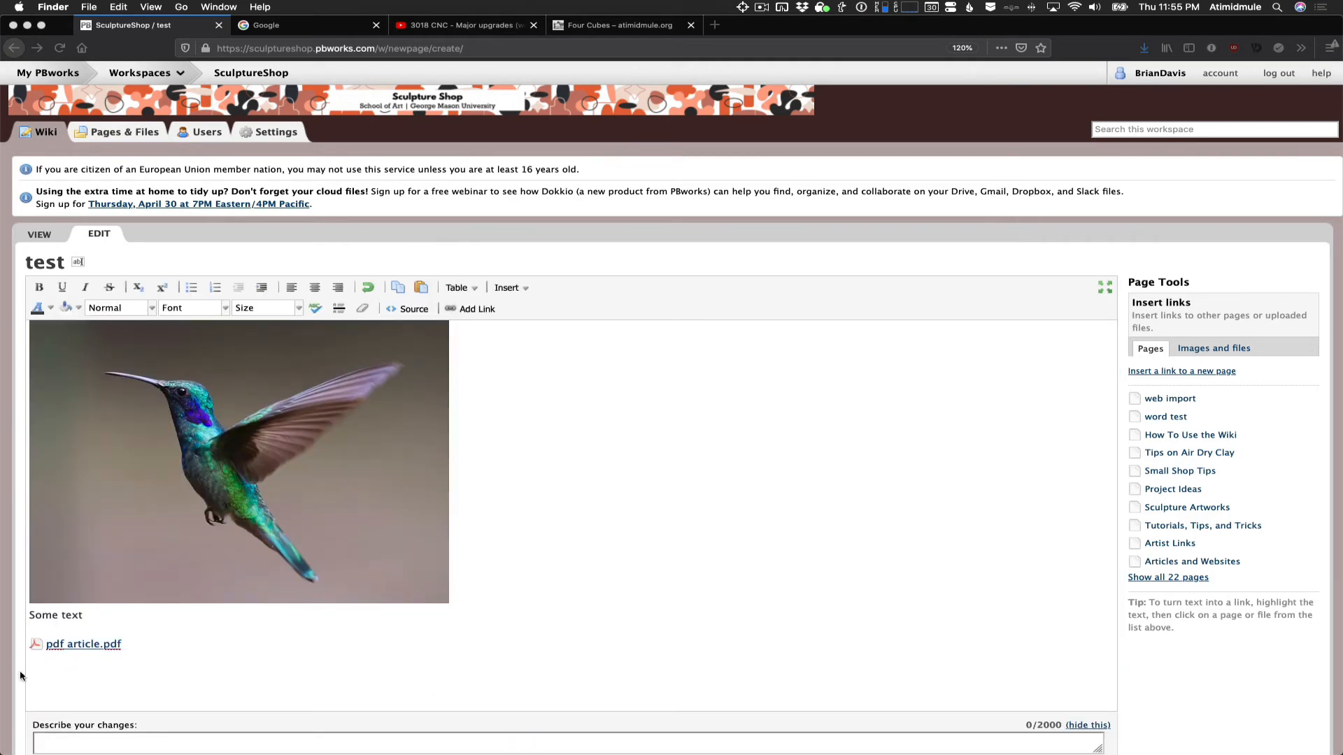
- Save the "test" page with its image, text and PDF link
{"action": "left_click", "coordinate": [125, 650]}
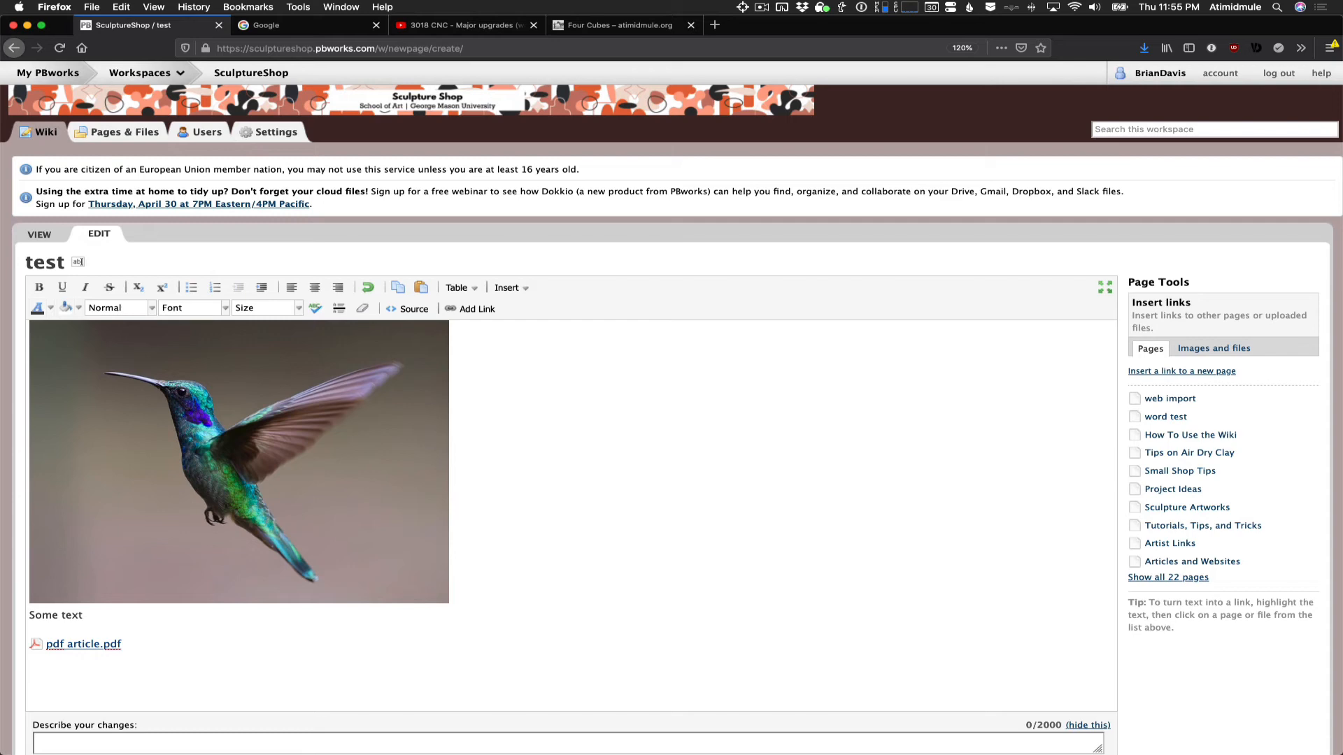
{"action": "scroll", "coordinate": [231, 724], "scroll_direction": "down", "scroll_amount": 2}
{"action": "left_click", "coordinate": [59, 716]}
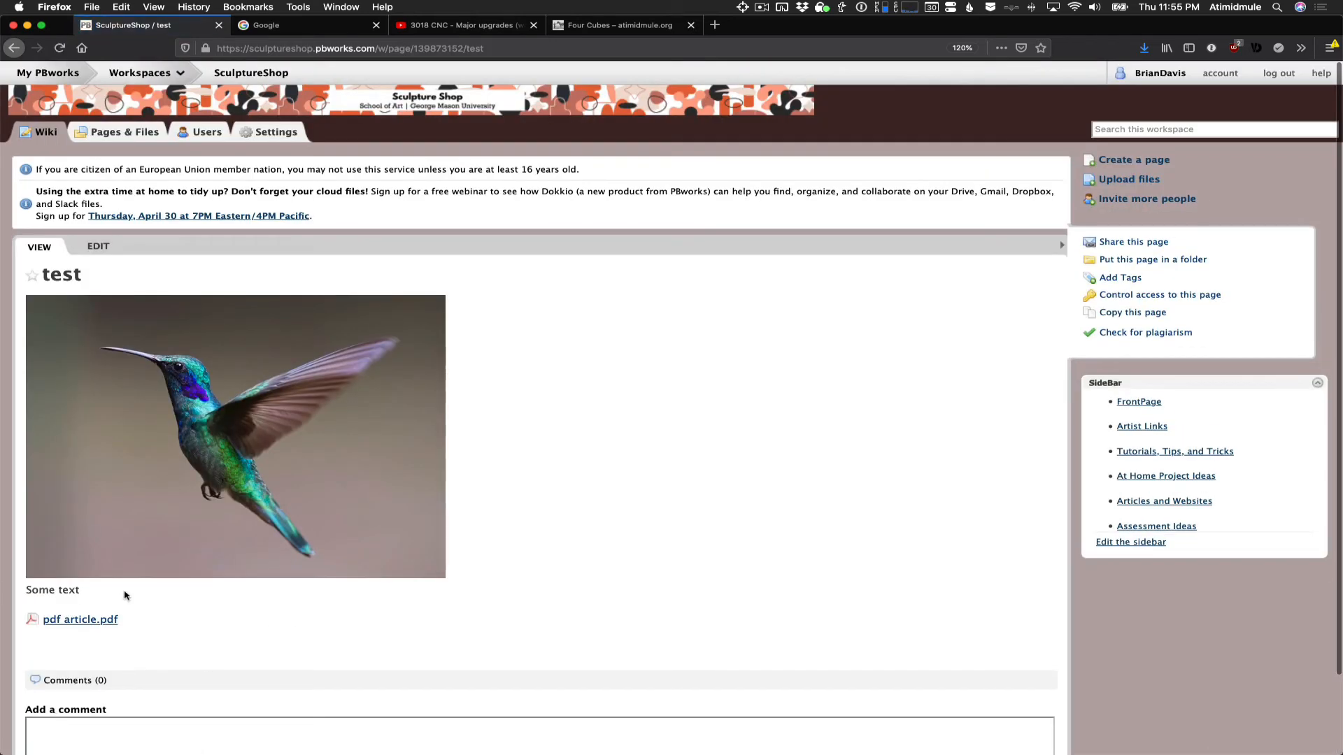
- Open the "pdf article.pdf" link in a new browser tab, look through the article, and return to the "test" page
{"action": "right_click", "coordinate": [84, 619]}
{"action": "left_click", "coordinate": [142, 521]}
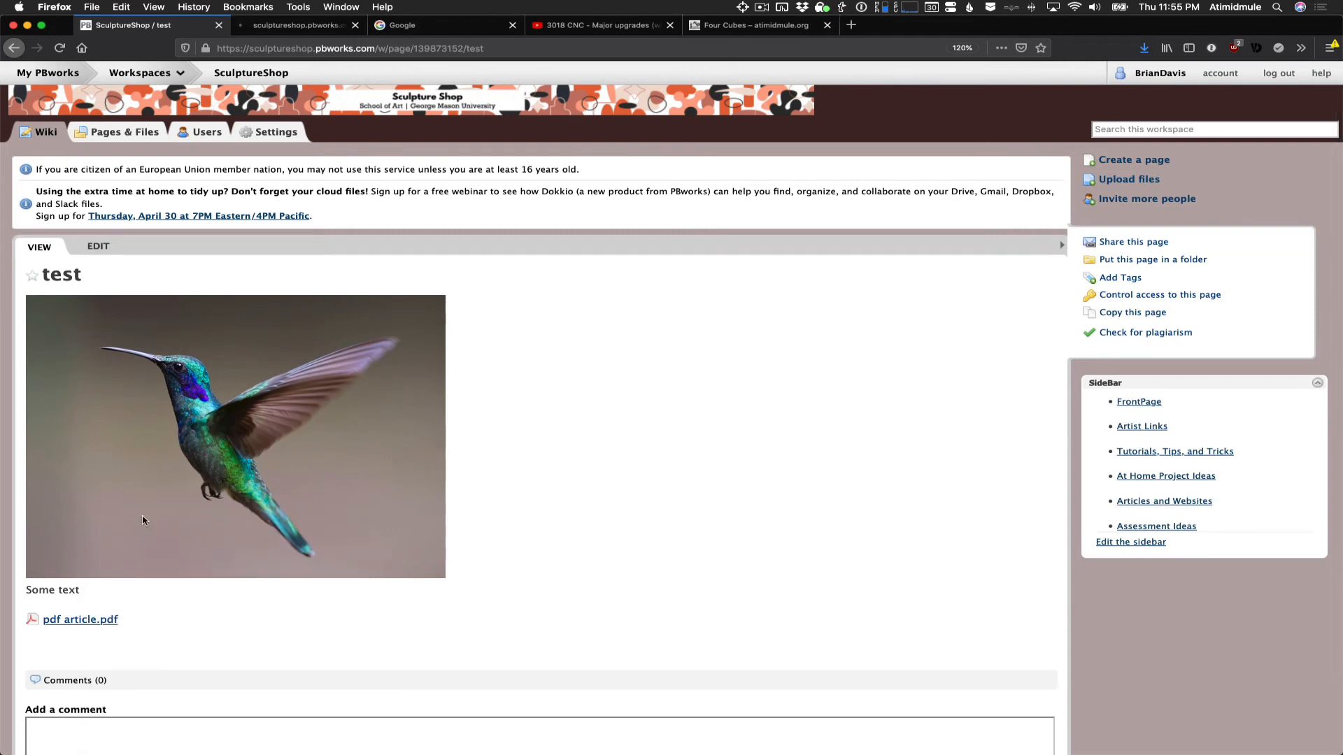
{"action": "left_click", "coordinate": [297, 26]}
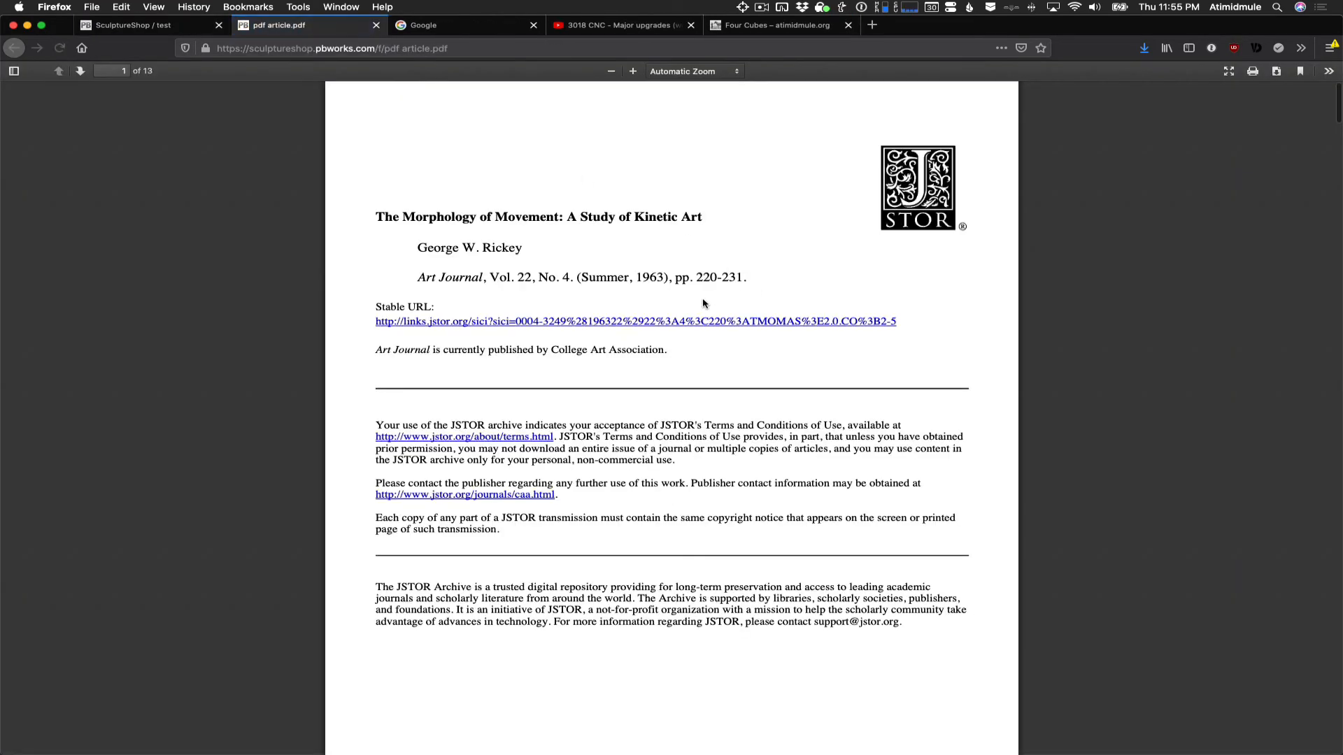
{"action": "scroll", "coordinate": [703, 303], "scroll_direction": "down", "scroll_amount": 20}
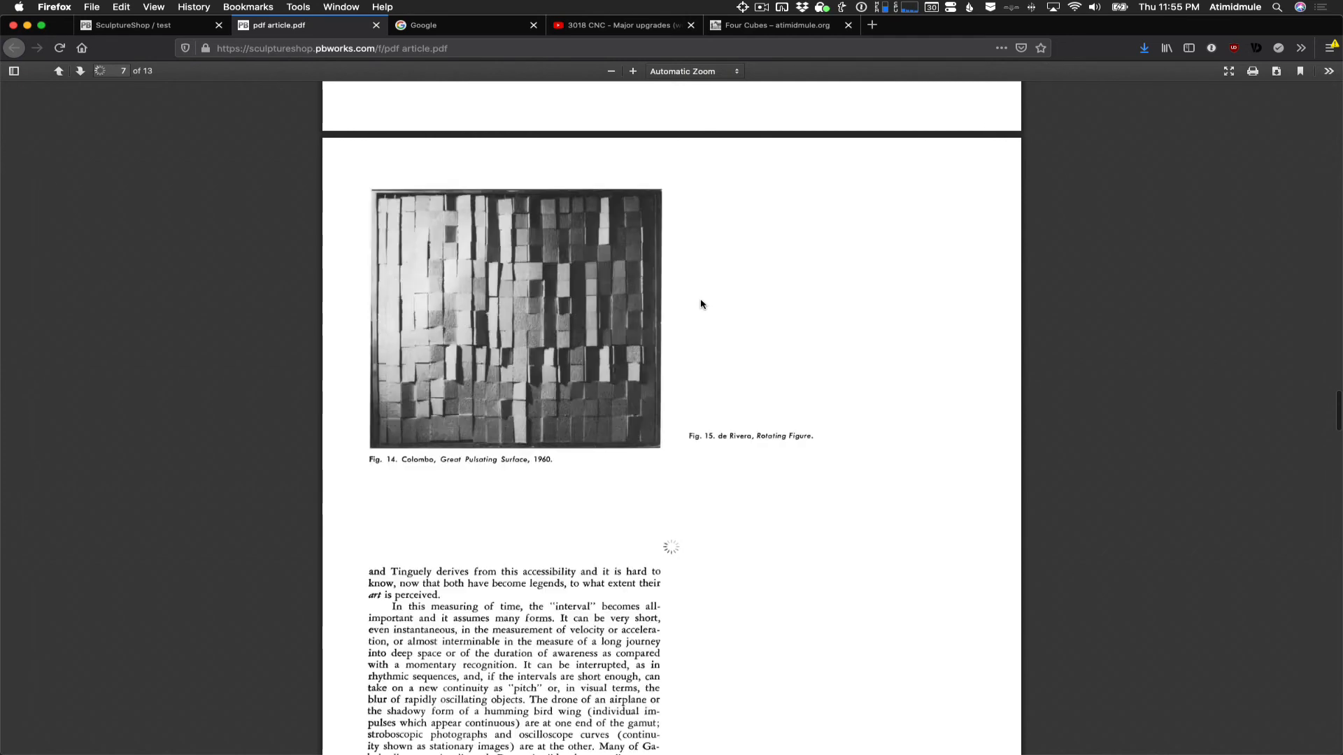
{"action": "scroll", "coordinate": [703, 303], "scroll_direction": "up", "scroll_amount": 20}
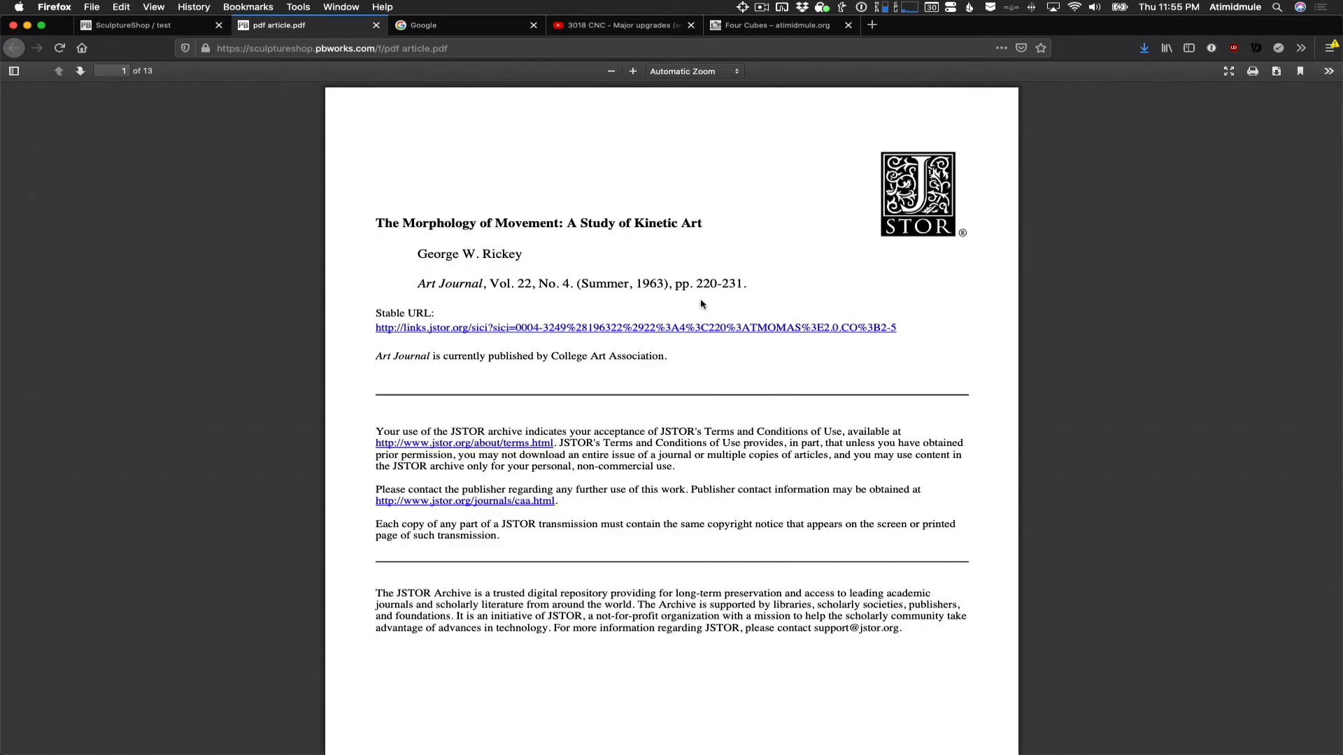
{"action": "left_click", "coordinate": [135, 29]}
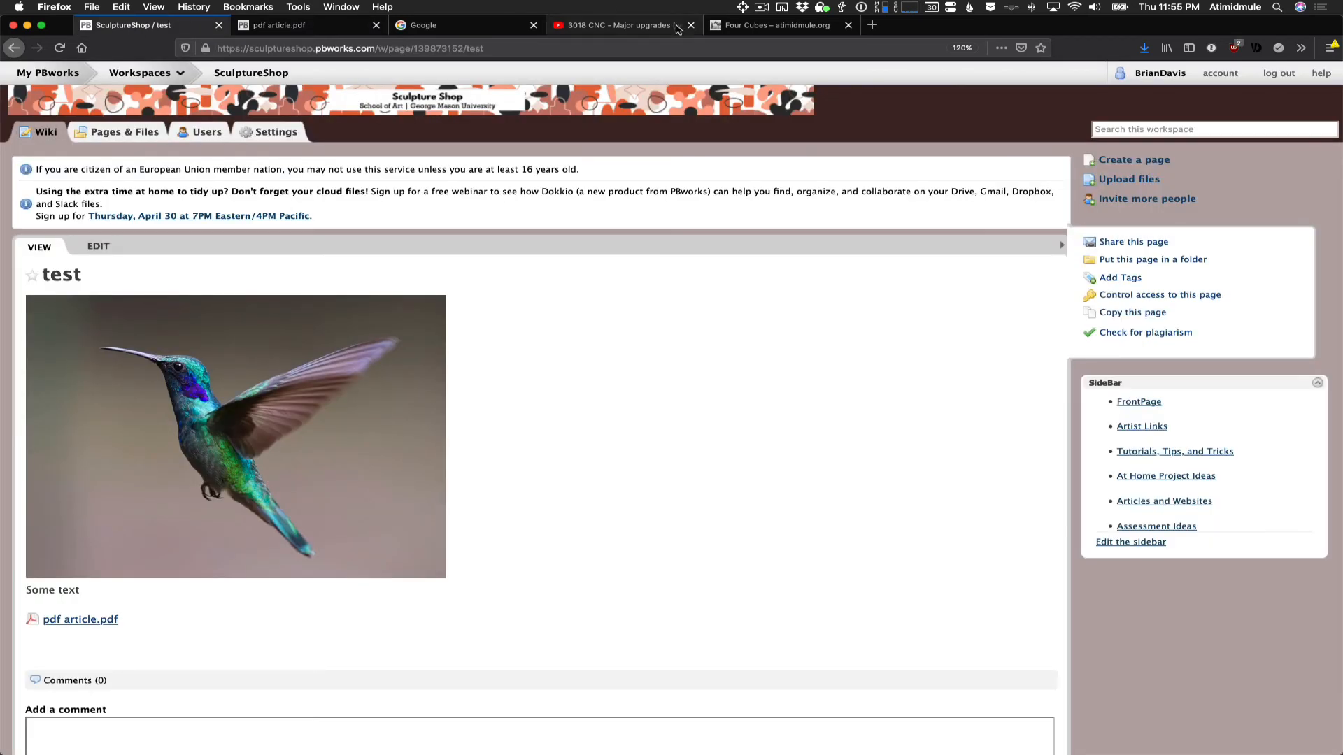
{"action": "left_click", "coordinate": [760, 8]}
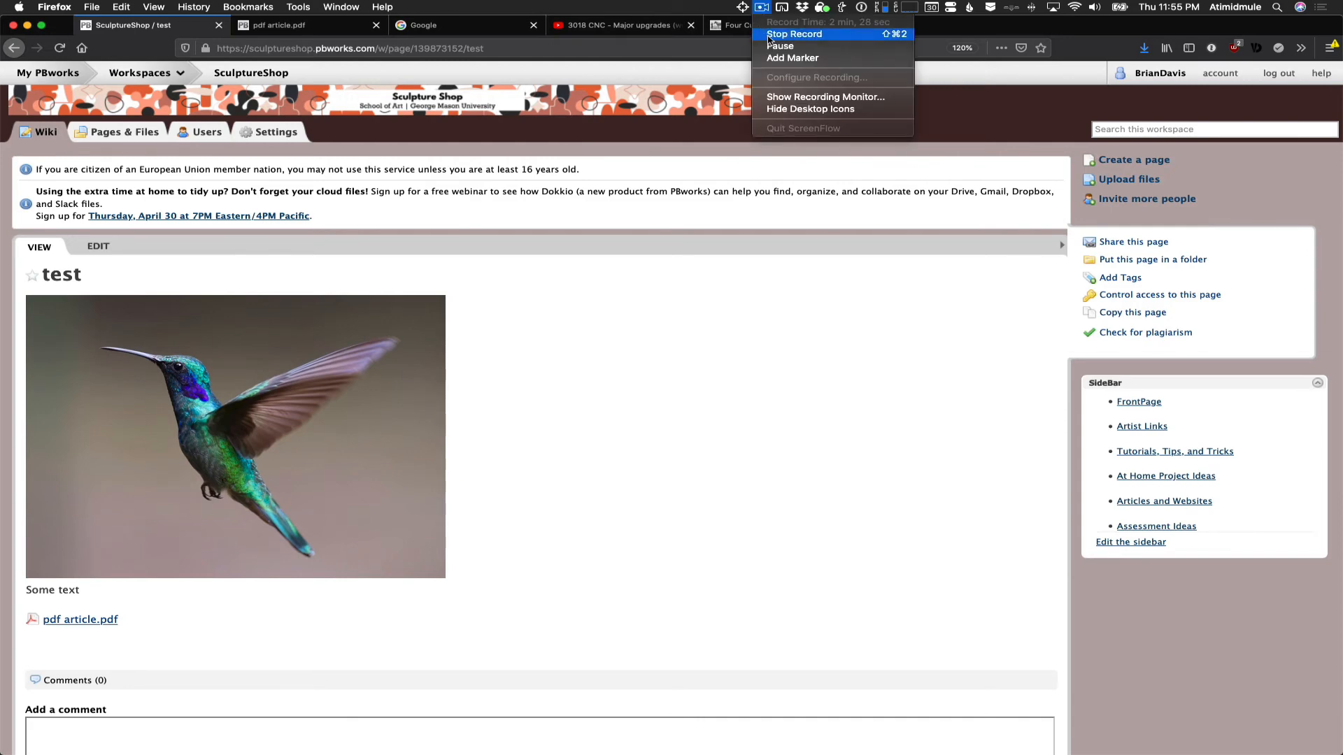
{"action": "left_click", "coordinate": [769, 35]}
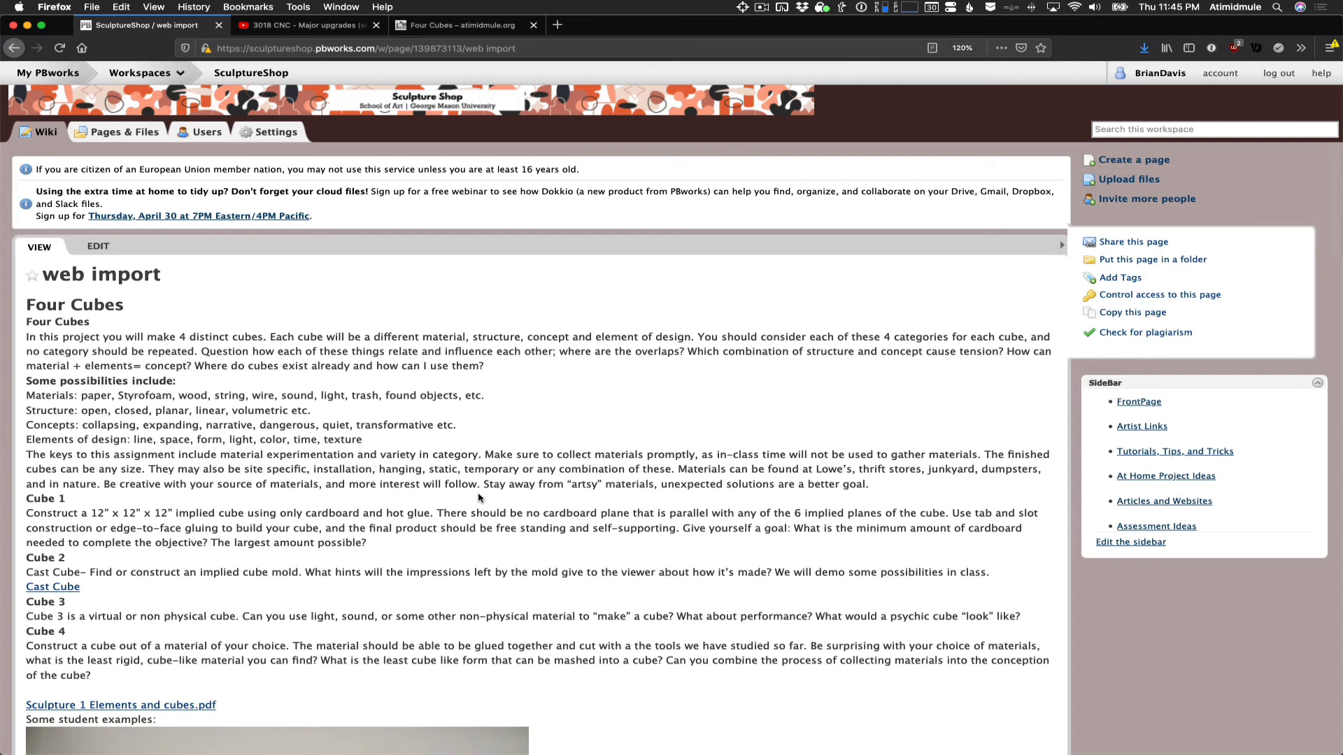
- Edit the "web import" page and insert a web link to google.com on a new line above the Four Cubes heading
{"action": "left_click", "coordinate": [99, 247]}
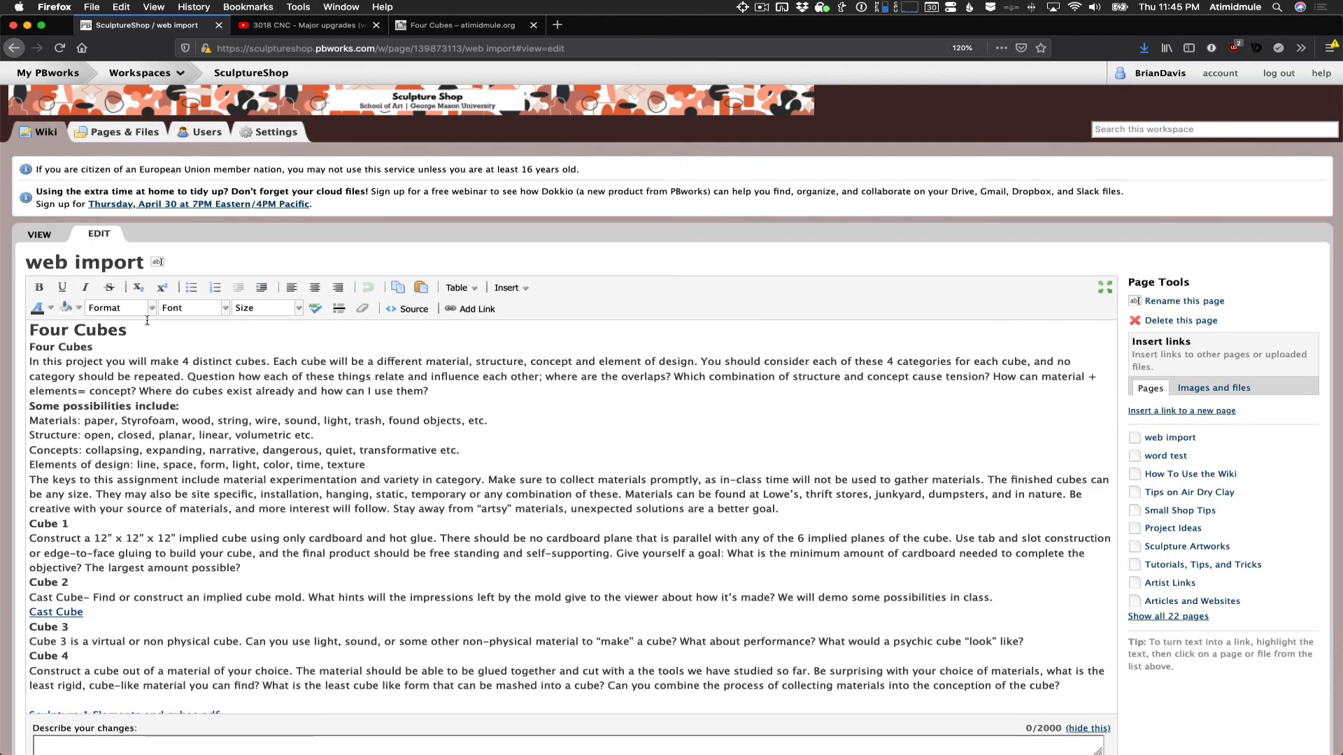
{"action": "left_click", "coordinate": [32, 328]}
{"action": "key", "text": "Return"}
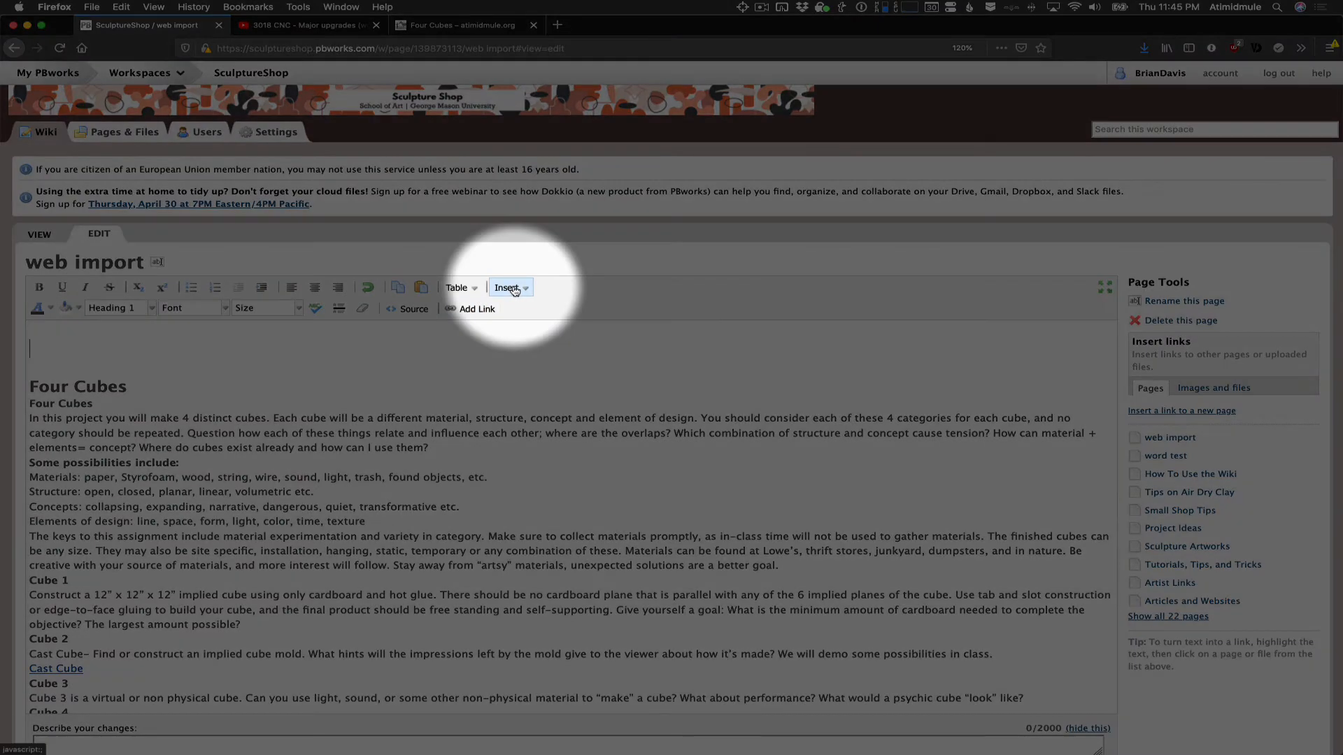
{"action": "left_click", "coordinate": [506, 287]}
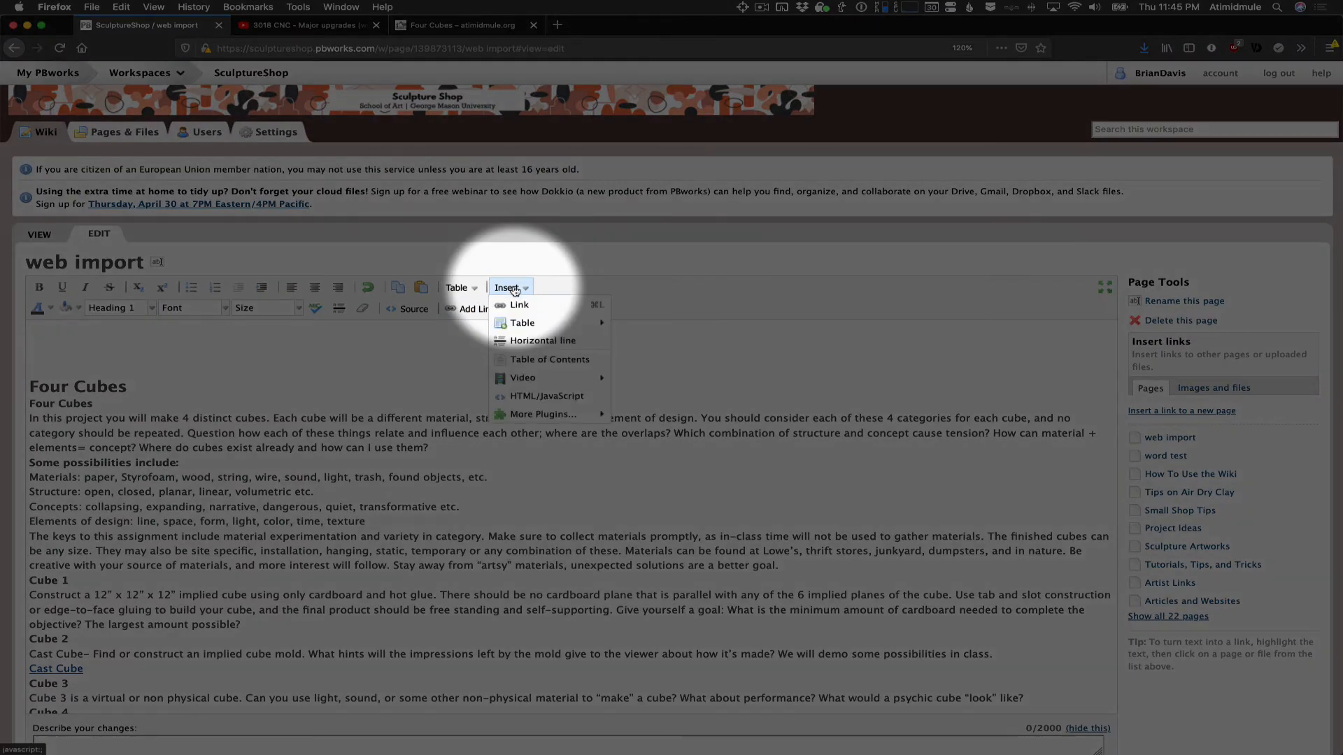
{"action": "left_click", "coordinate": [518, 305]}
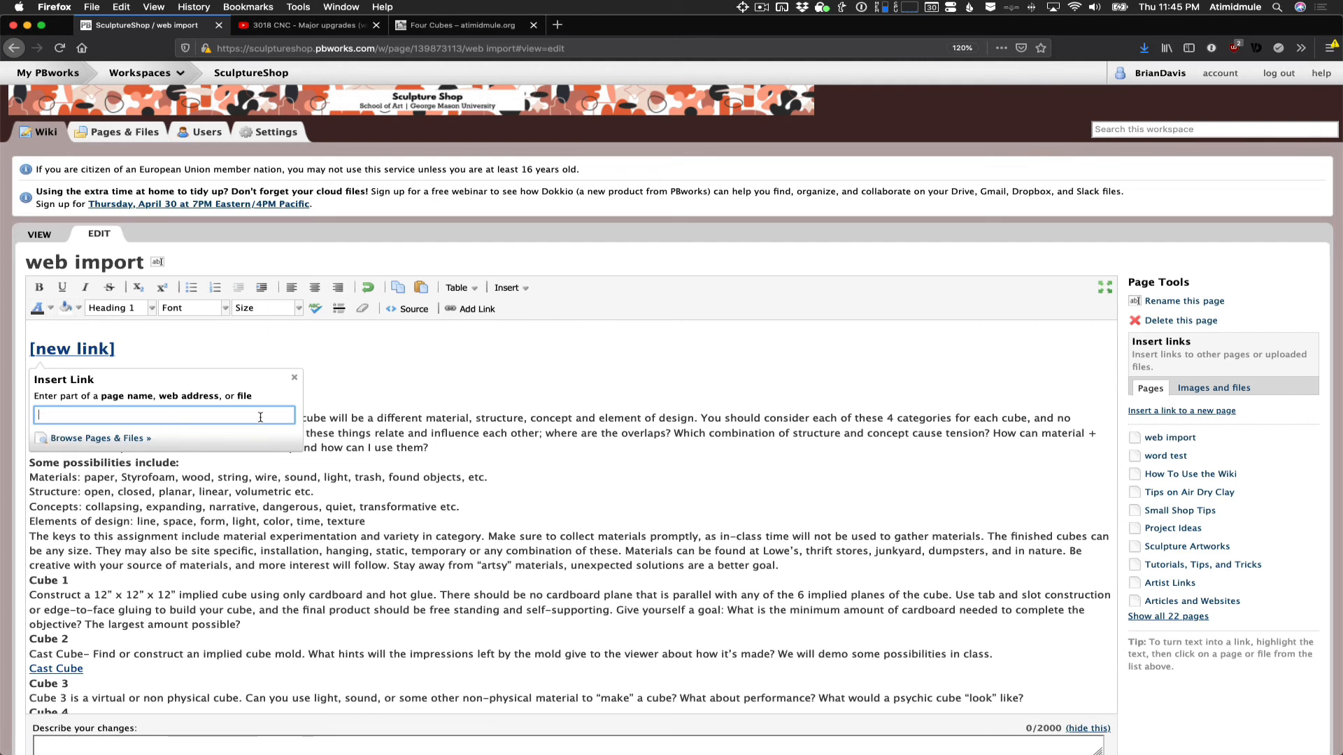
{"action": "type", "text": "google.com"}
{"action": "key", "text": "Return"}
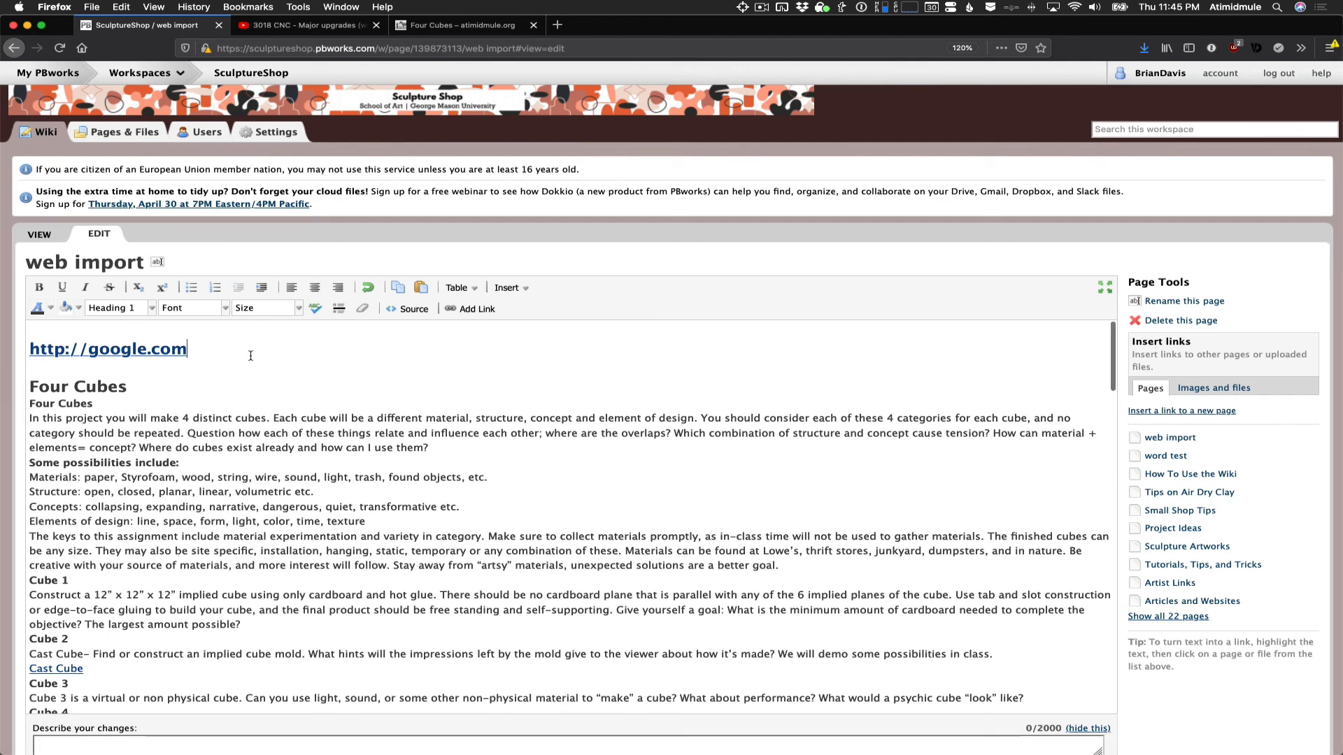
- Start another link two lines below the google.com link, browsing the wiki's contents for an existing page, file or folder
{"action": "key", "text": "Return"}
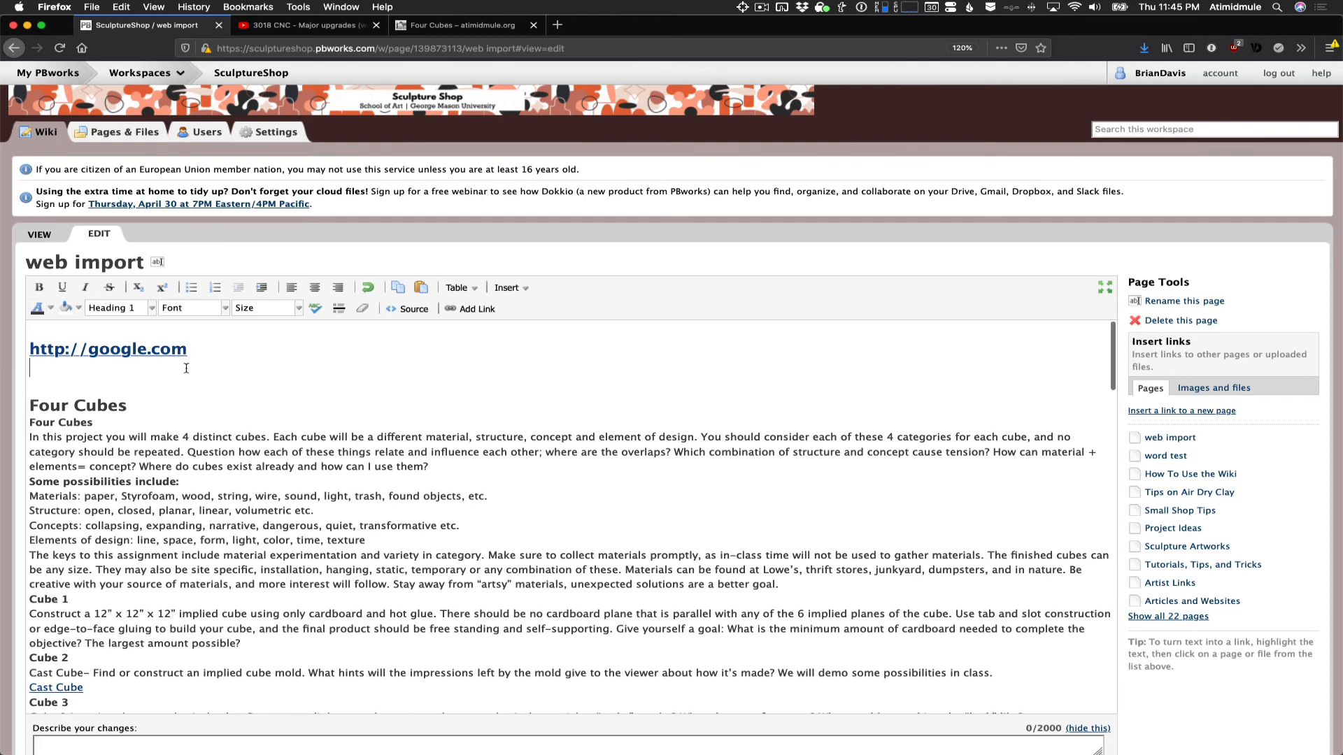
{"action": "key", "text": "Return"}
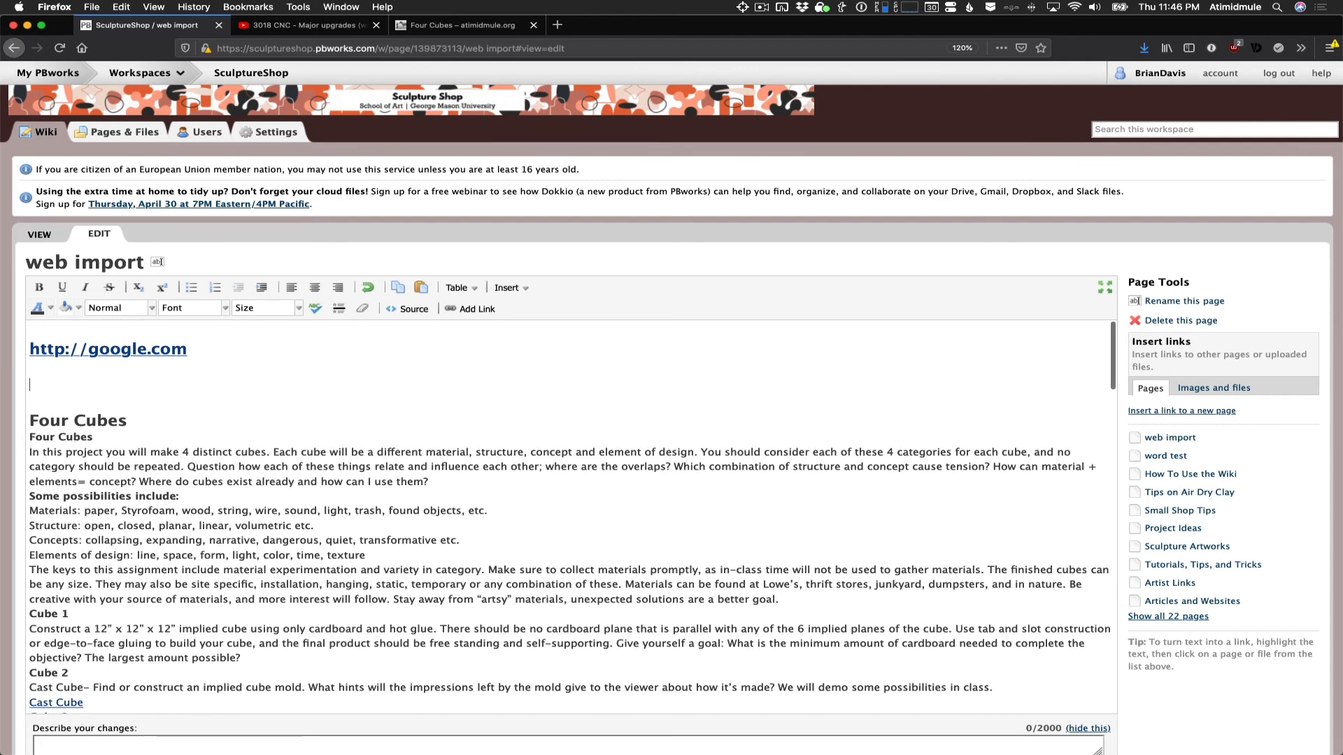
{"action": "left_click", "coordinate": [500, 290]}
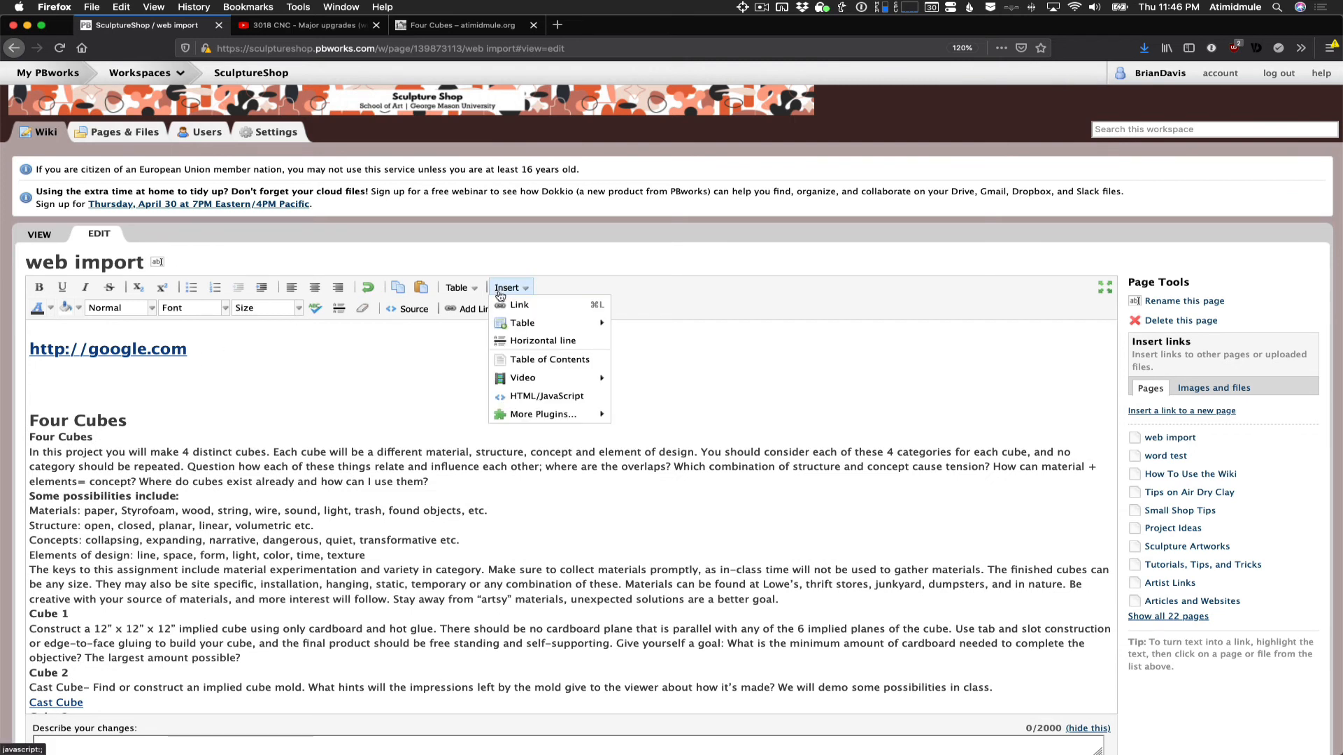
{"action": "left_click", "coordinate": [521, 300]}
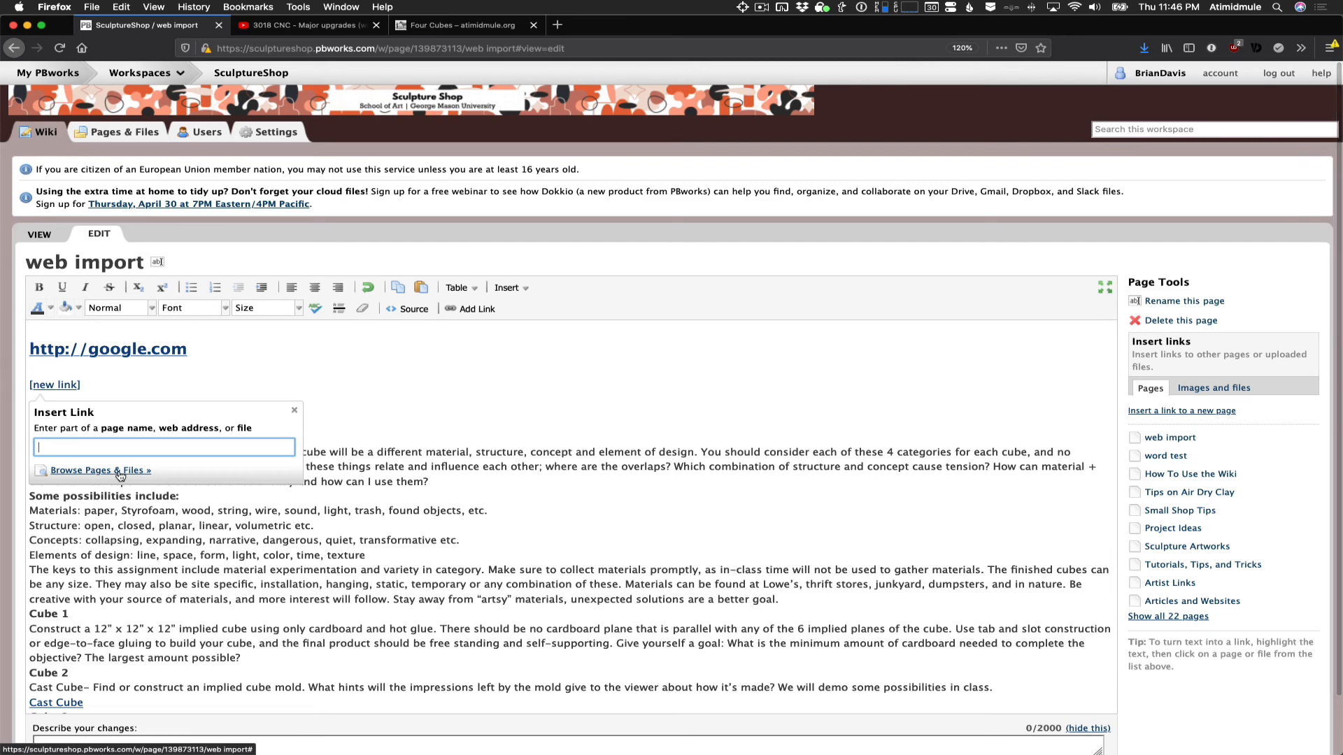
{"action": "left_click", "coordinate": [83, 477]}
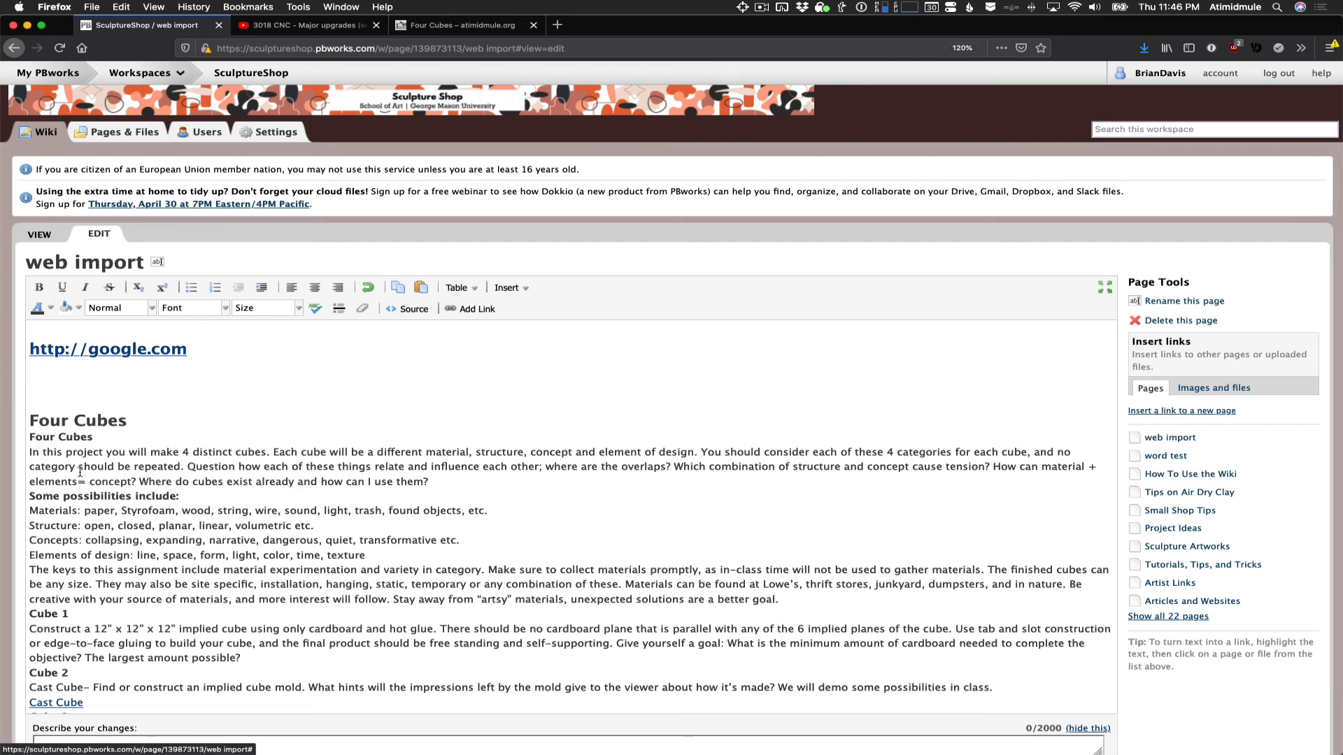
{"action": "scroll", "coordinate": [712, 367], "scroll_direction": "down", "scroll_amount": 2}
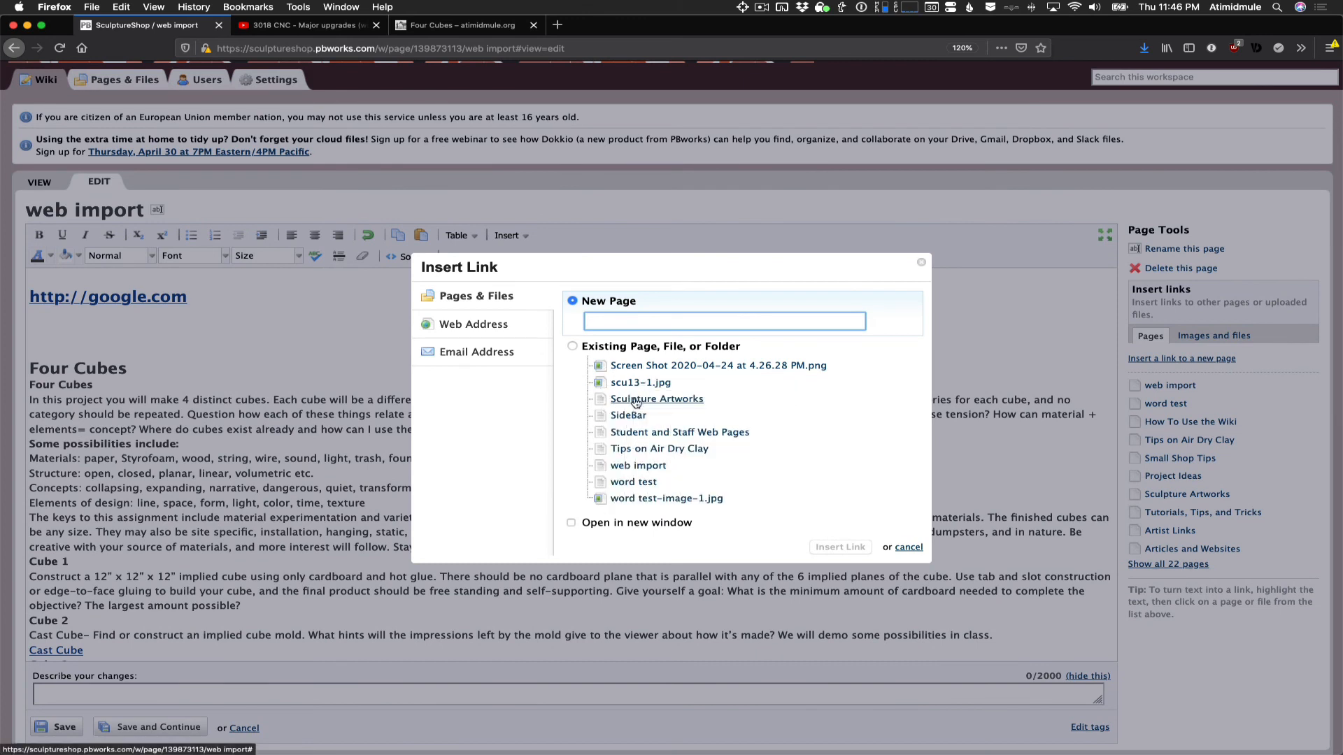
{"action": "left_click", "coordinate": [495, 303]}
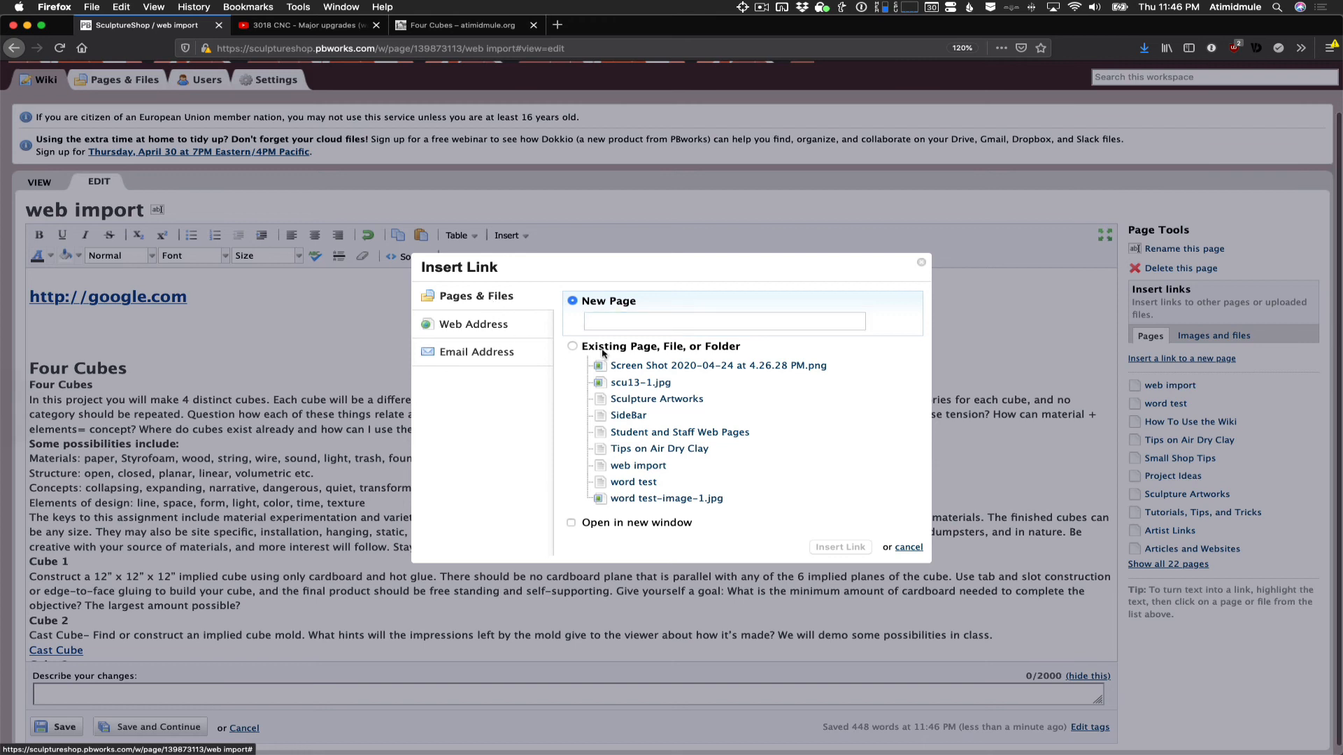
{"action": "left_click", "coordinate": [575, 348]}
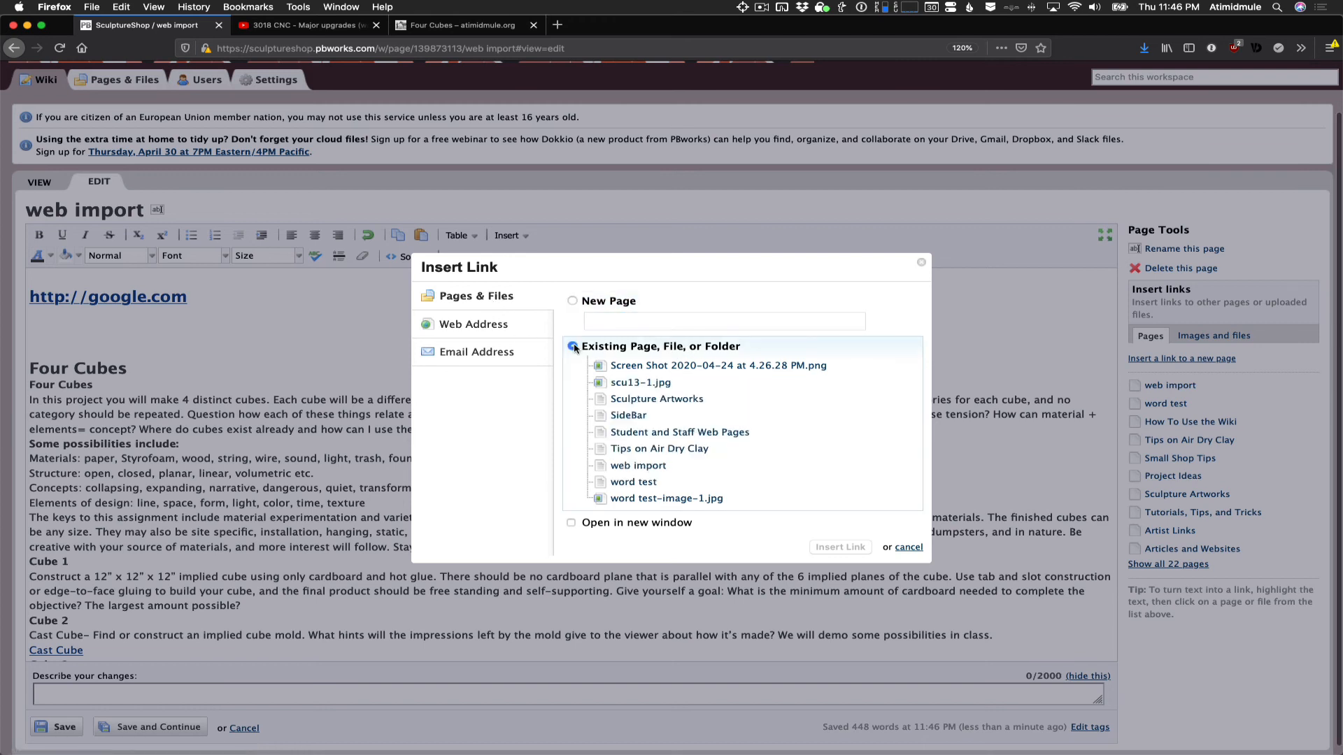
- Insert a link to the instructor's Sculpture 1 page from the Assignment Ideas folder
{"action": "scroll", "coordinate": [645, 397], "scroll_direction": "up", "scroll_amount": 3}
{"action": "scroll", "coordinate": [645, 397], "scroll_direction": "up", "scroll_amount": 5}
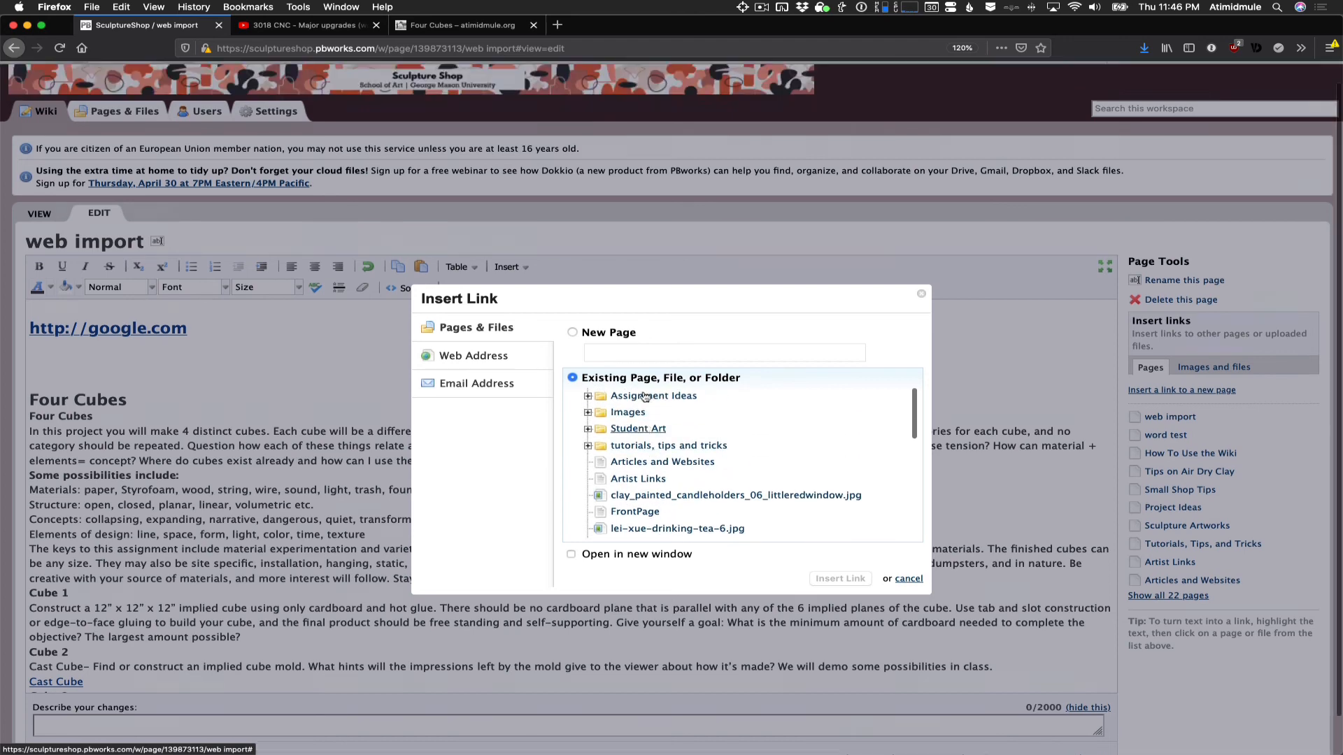
{"action": "left_click", "coordinate": [588, 365]}
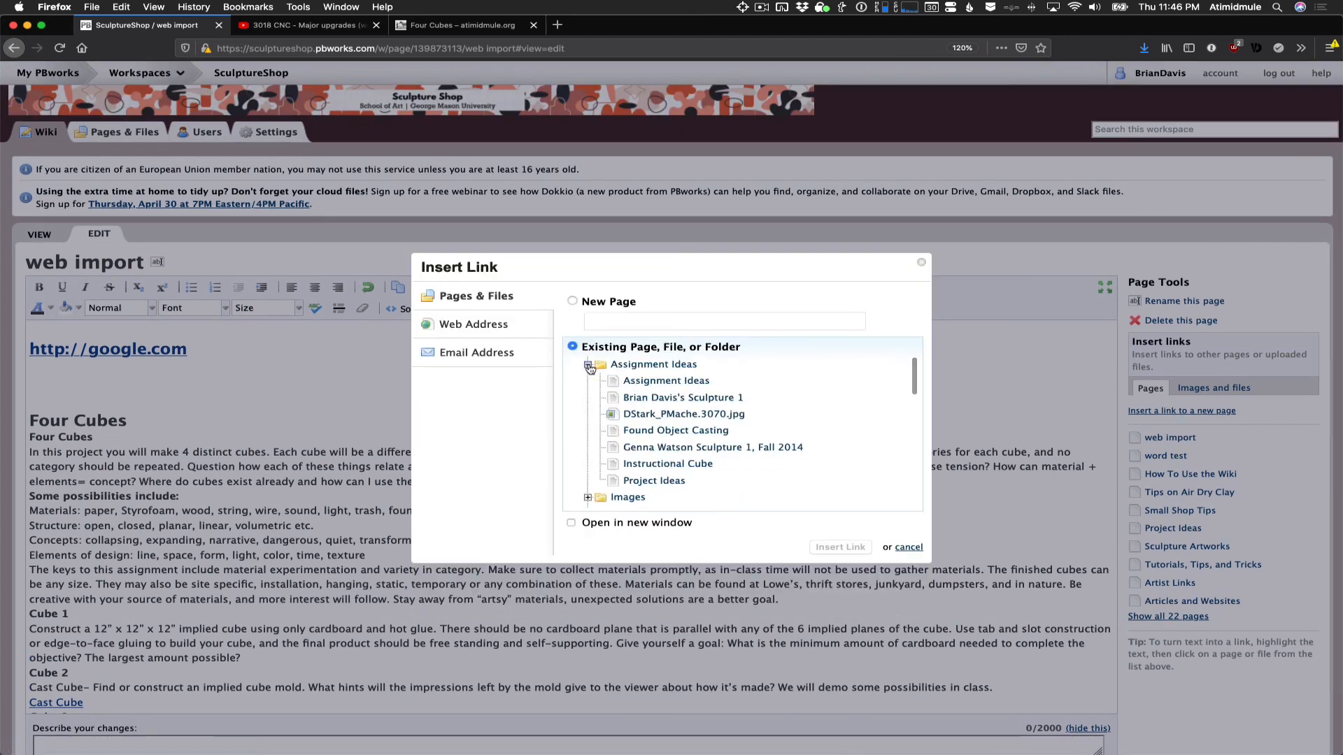
{"action": "left_click", "coordinate": [588, 365]}
{"action": "left_click", "coordinate": [588, 381]}
{"action": "left_click", "coordinate": [588, 364]}
{"action": "left_click", "coordinate": [645, 399]}
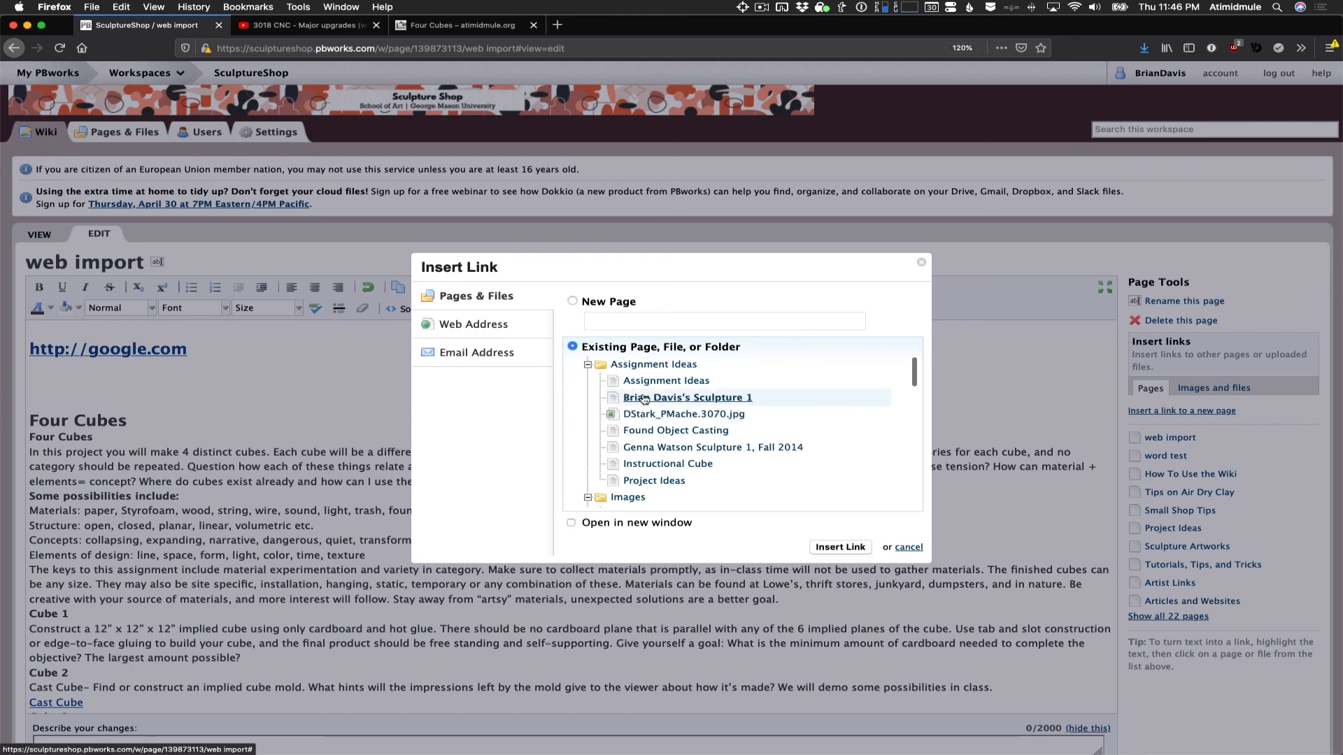
{"action": "left_click", "coordinate": [840, 547]}
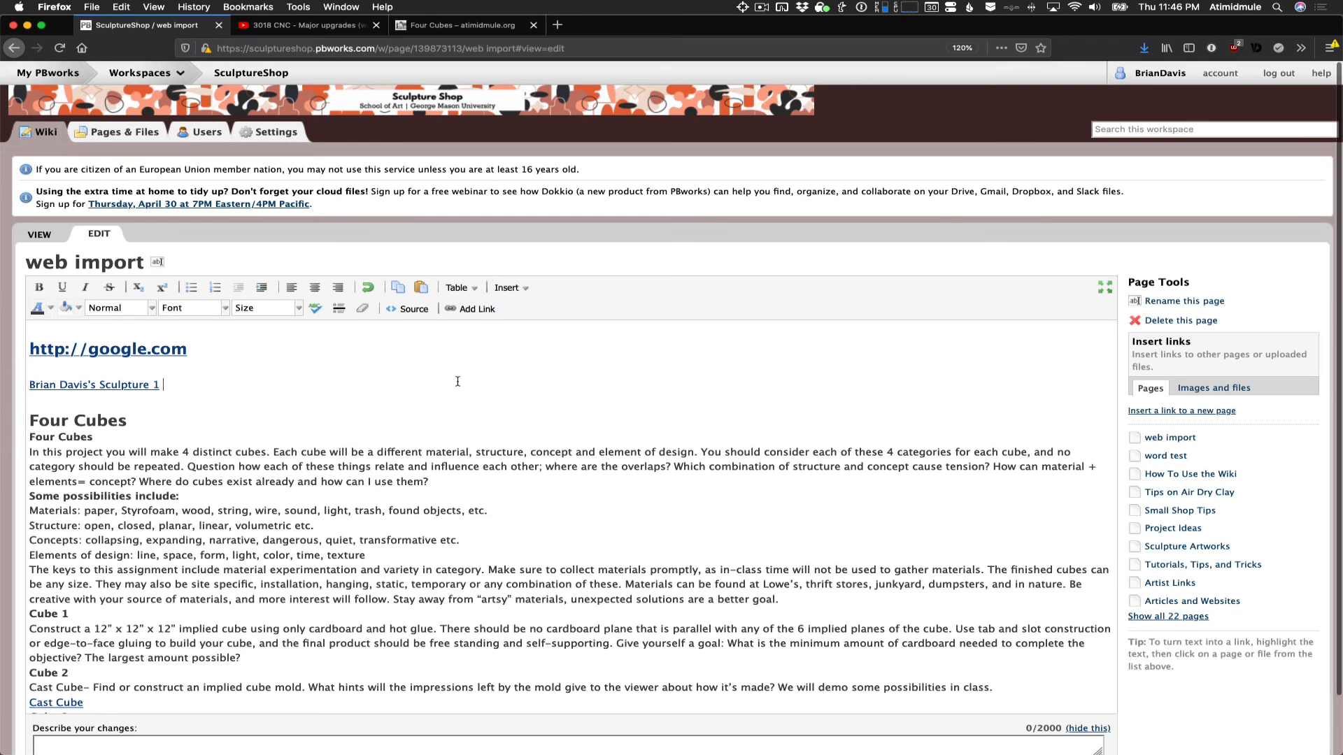
- Save the "web import" page with its two new links
{"action": "scroll", "coordinate": [175, 614], "scroll_direction": "down", "scroll_amount": 3}
{"action": "scroll", "coordinate": [175, 614], "scroll_direction": "down", "scroll_amount": 10}
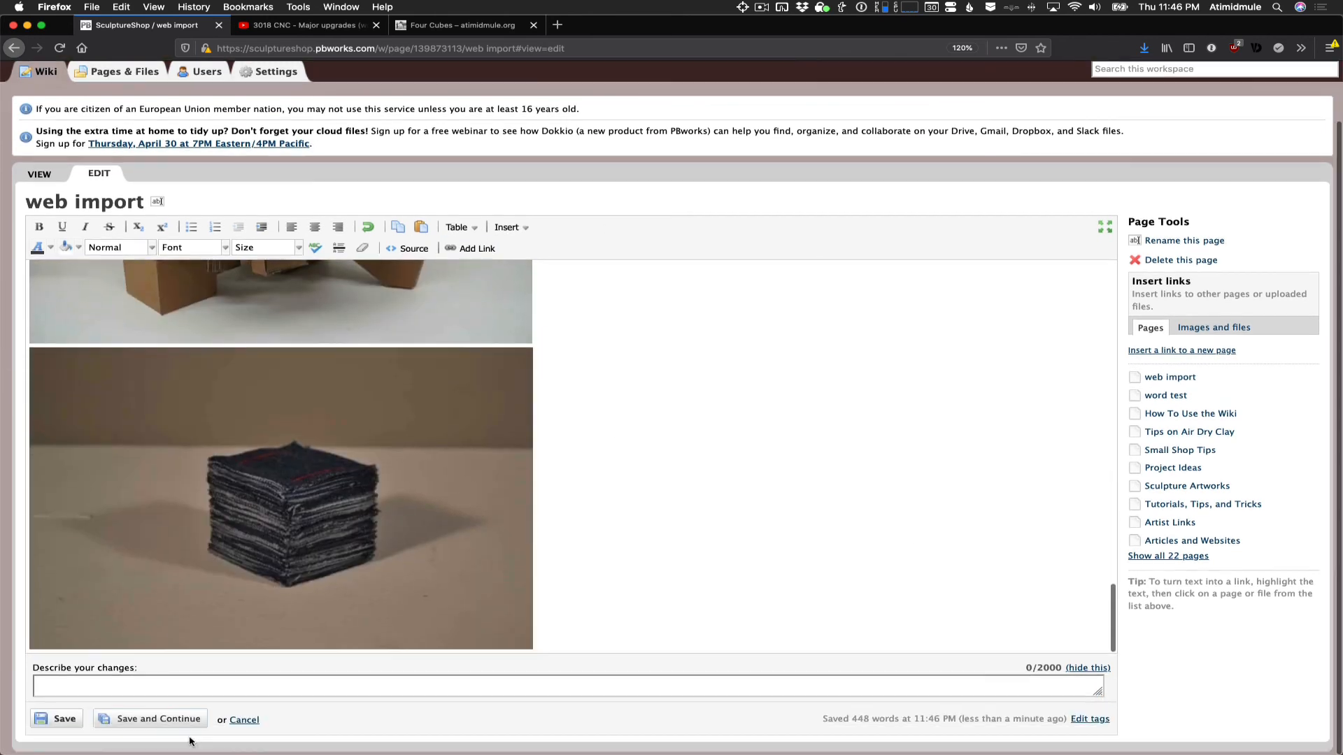
{"action": "left_click", "coordinate": [62, 720]}
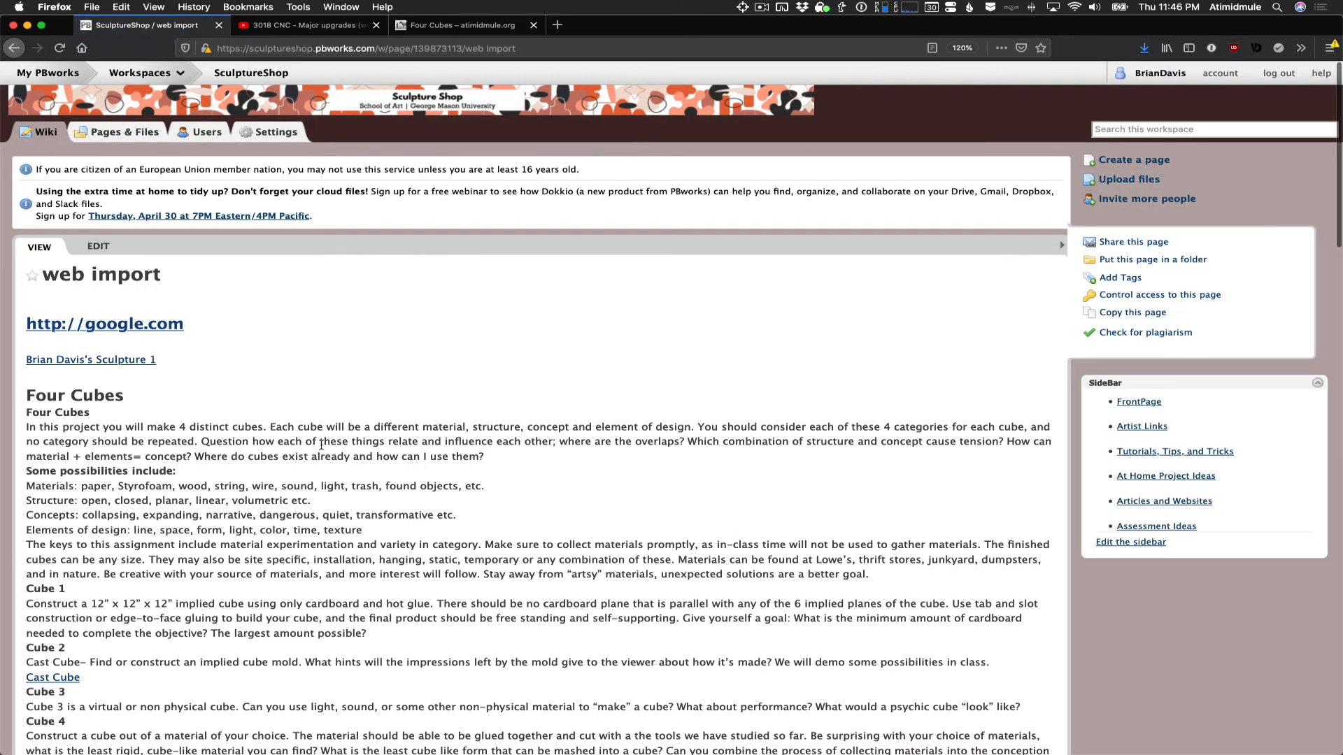
- Test the google.com link in a new browser tab, return to the wiki, and open the linked Sculpture 1 page
{"action": "right_click", "coordinate": [147, 325]}
{"action": "left_click", "coordinate": [203, 326]}
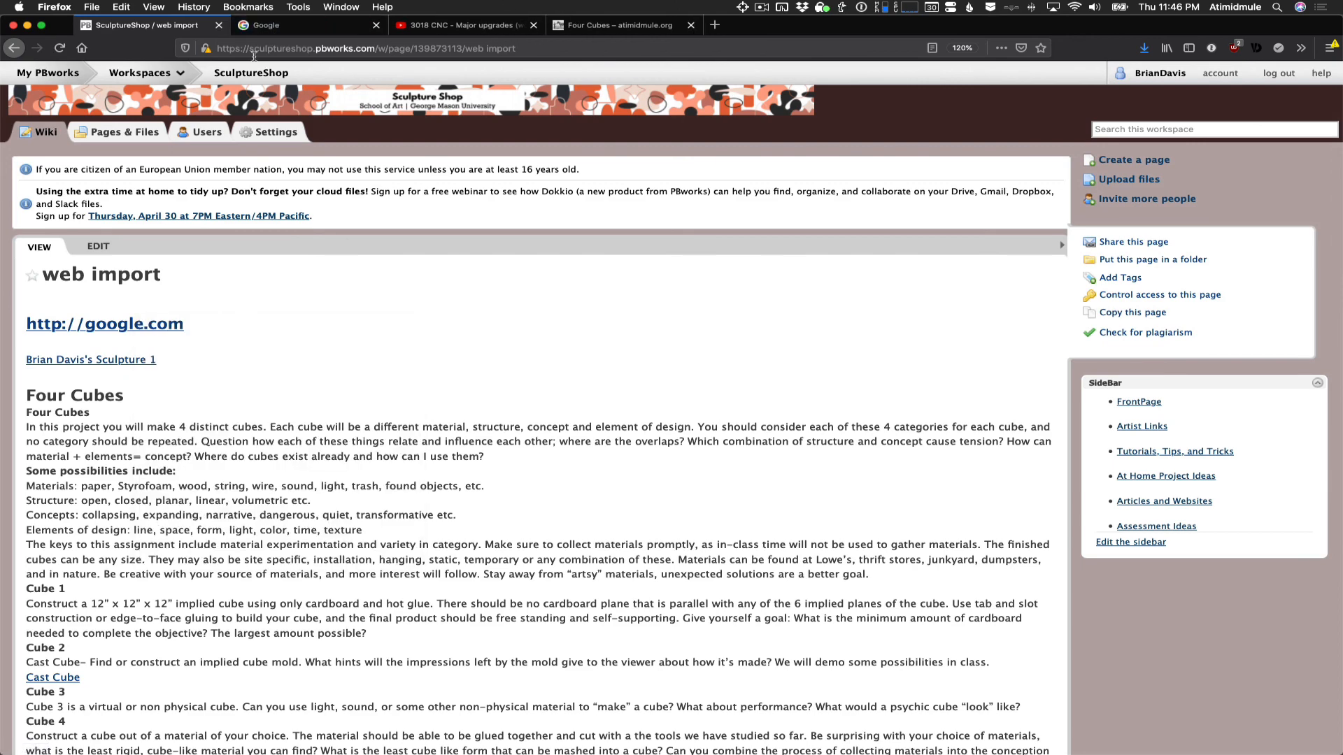
{"action": "left_click", "coordinate": [302, 25]}
{"action": "left_click", "coordinate": [182, 31]}
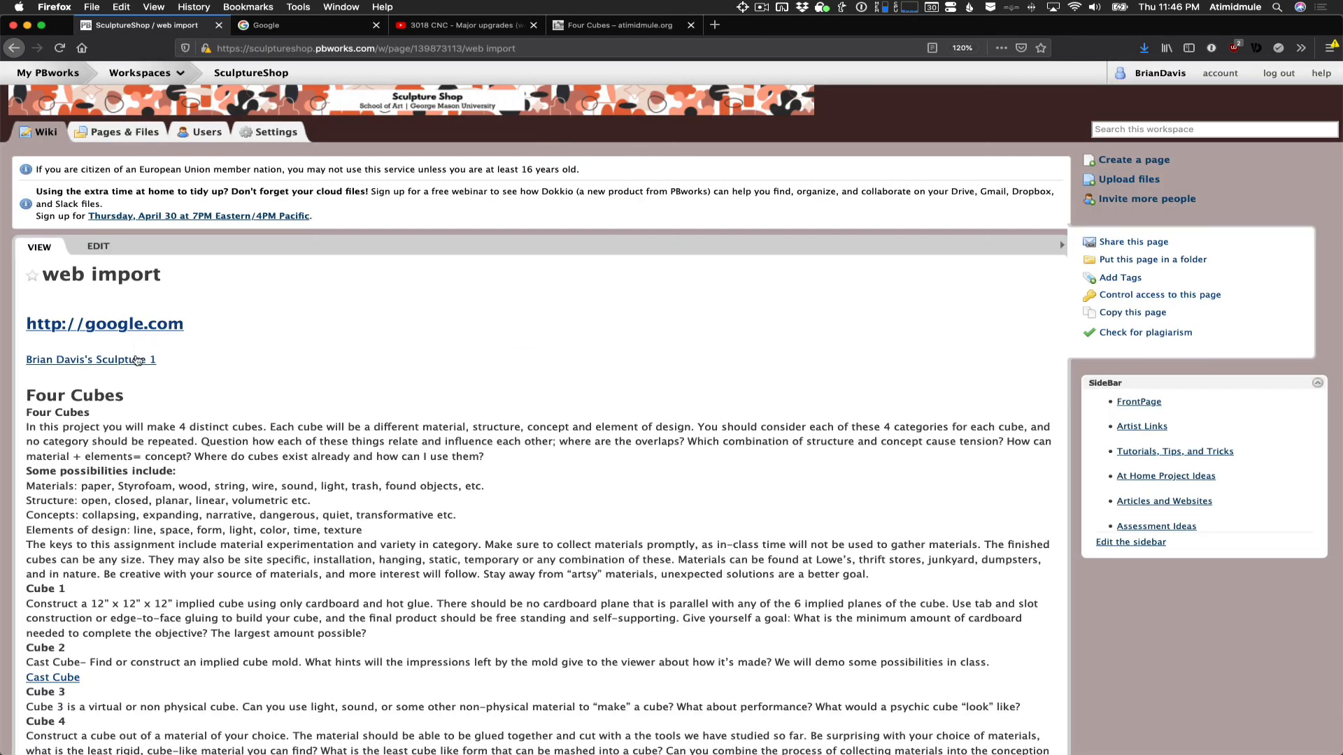
{"action": "left_click", "coordinate": [138, 359]}
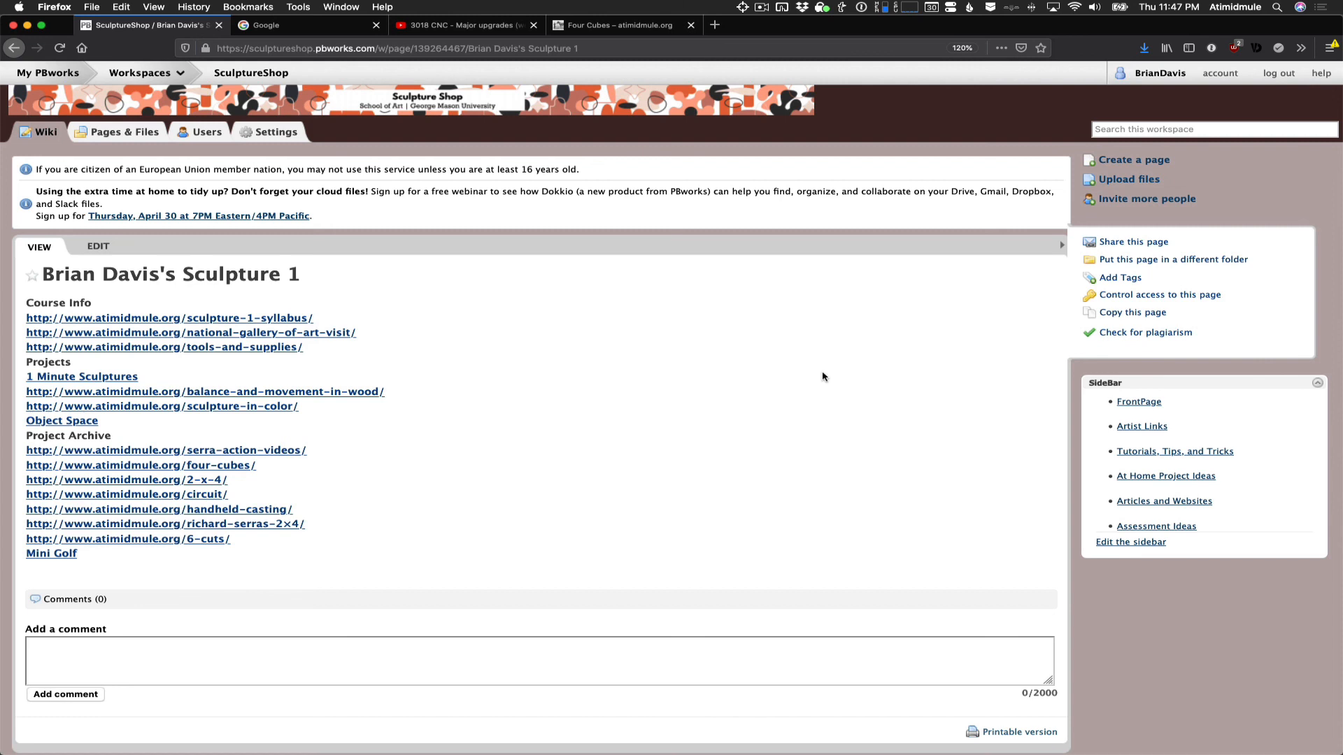
{"action": "mouse_move", "coordinate": [881, 753]}
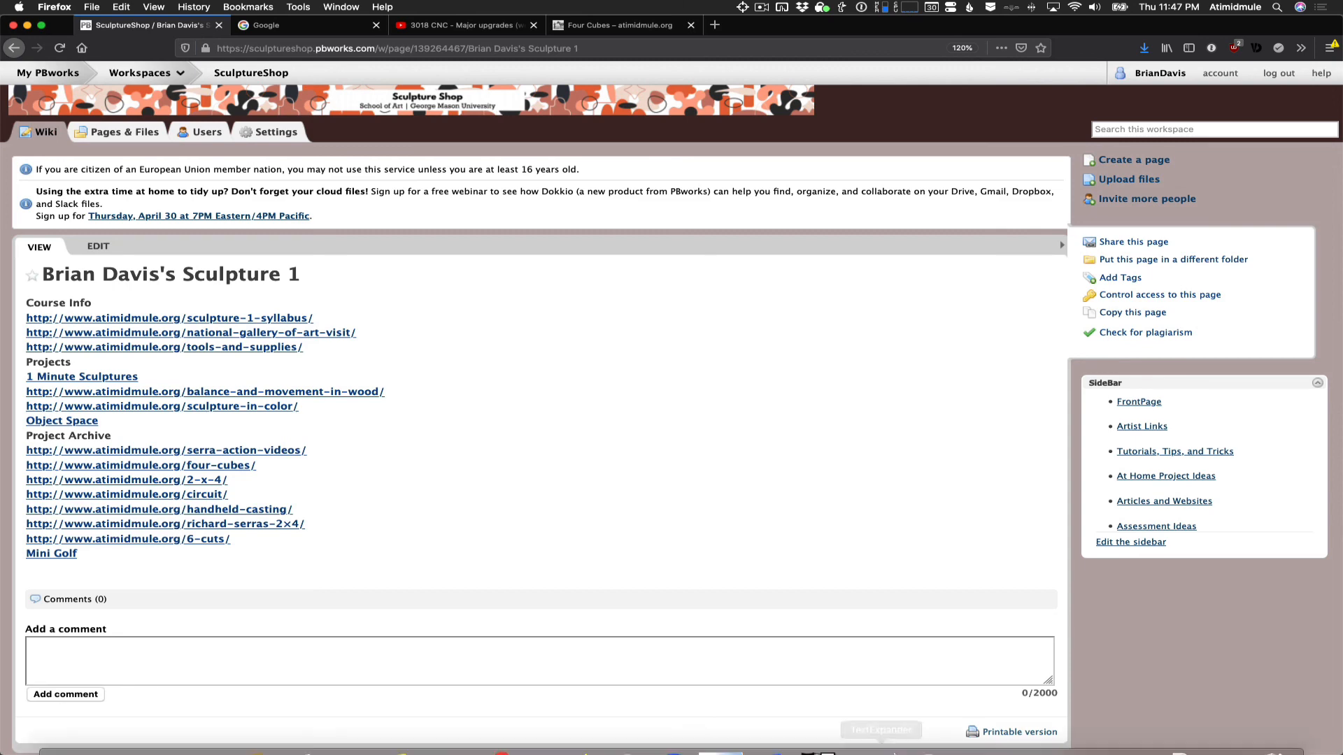
{"action": "left_click", "coordinate": [1118, 729]}
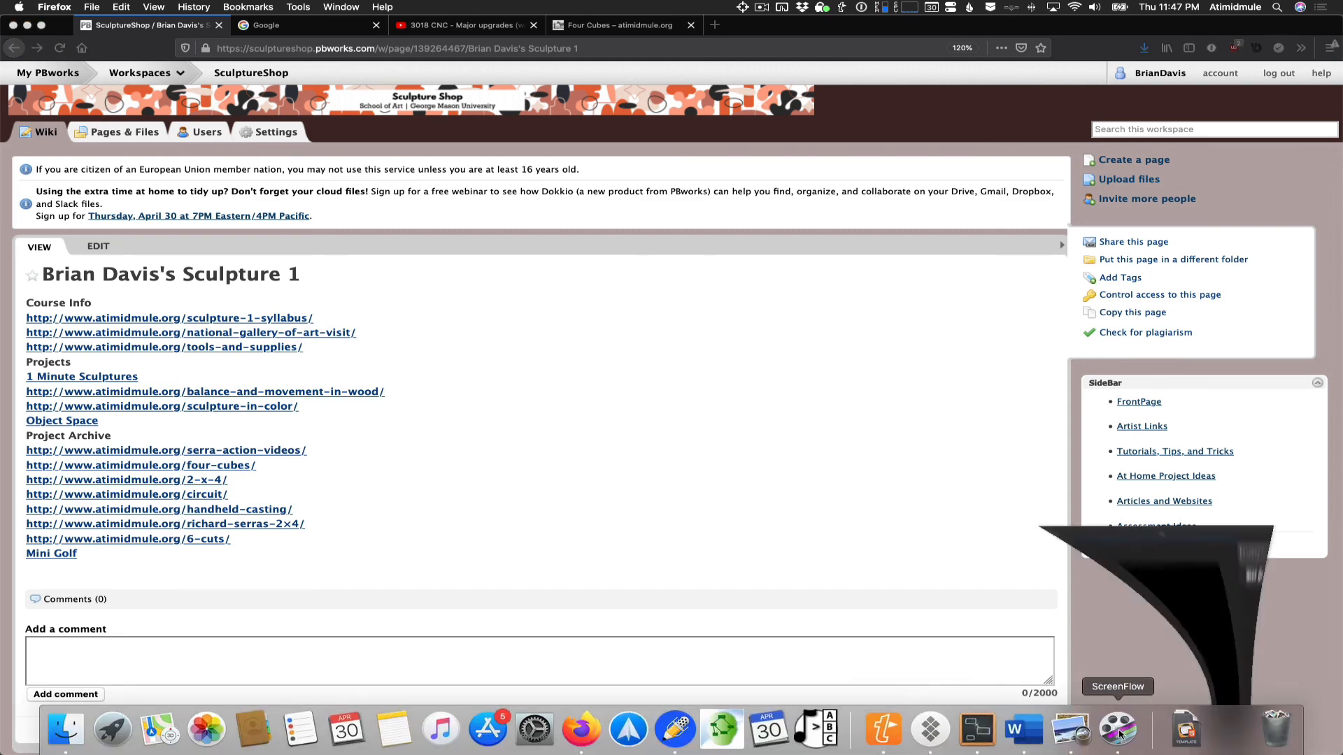